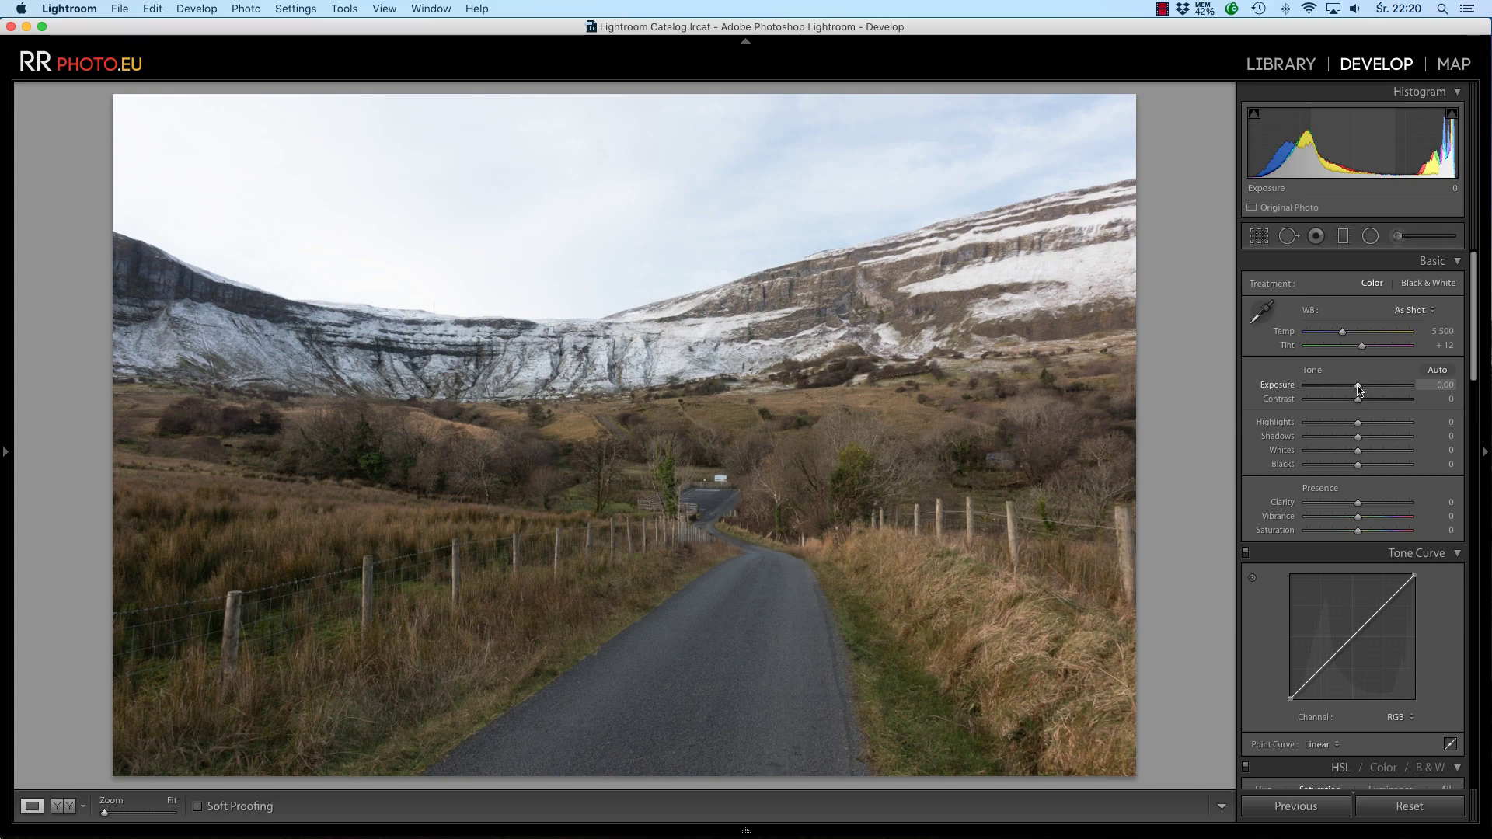
Tune the Basic tone sliders to exposure +0.05, contrast +11, highlights -84, shadows +20, whites -29, blacks +29
{"action": "left_click_drag", "start_coordinate": [1358, 389], "coordinate": [1359, 389]}
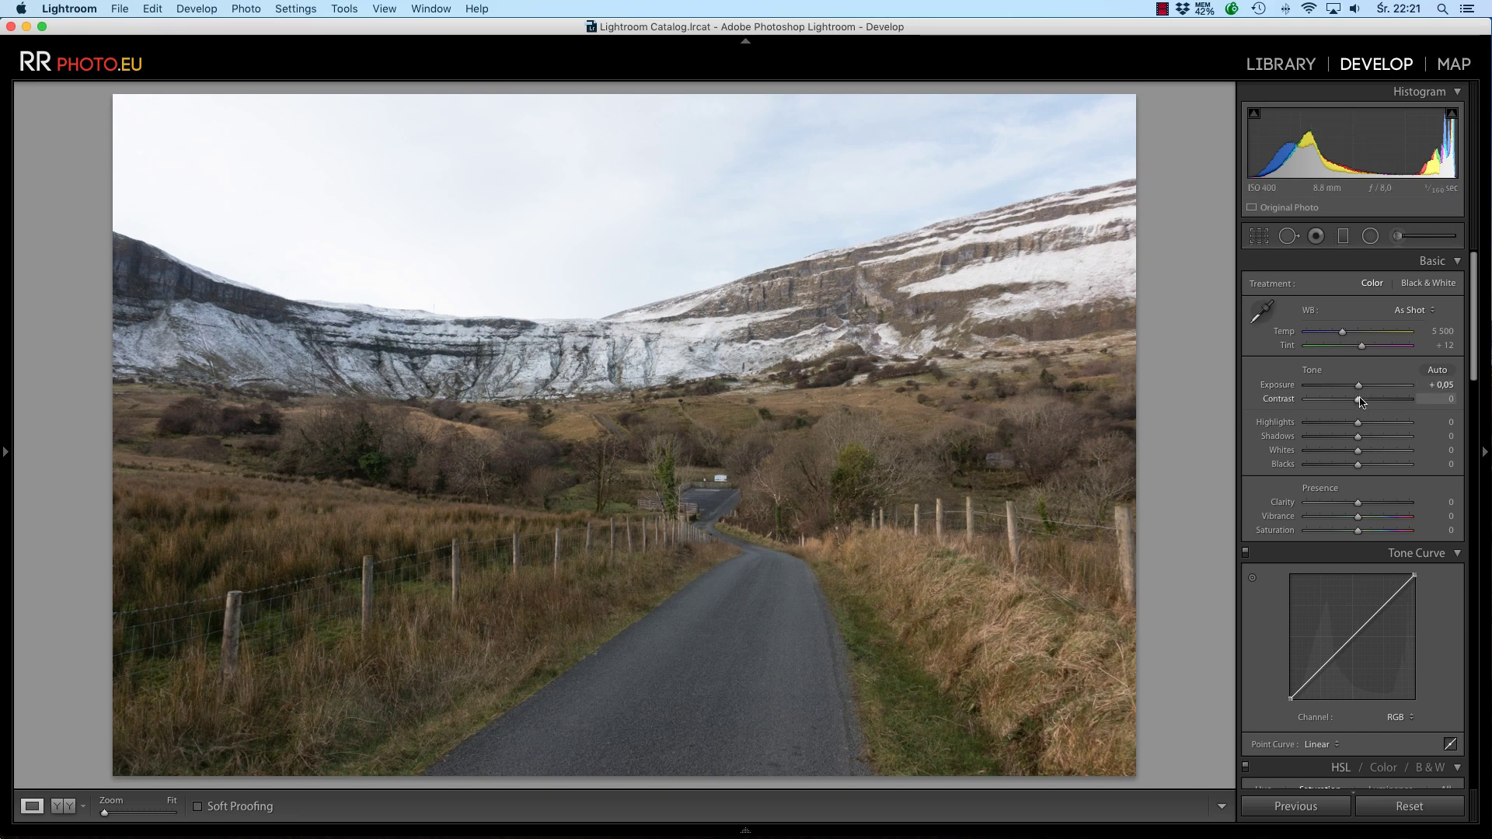
{"action": "left_click_drag", "start_coordinate": [1361, 402], "coordinate": [1366, 403]}
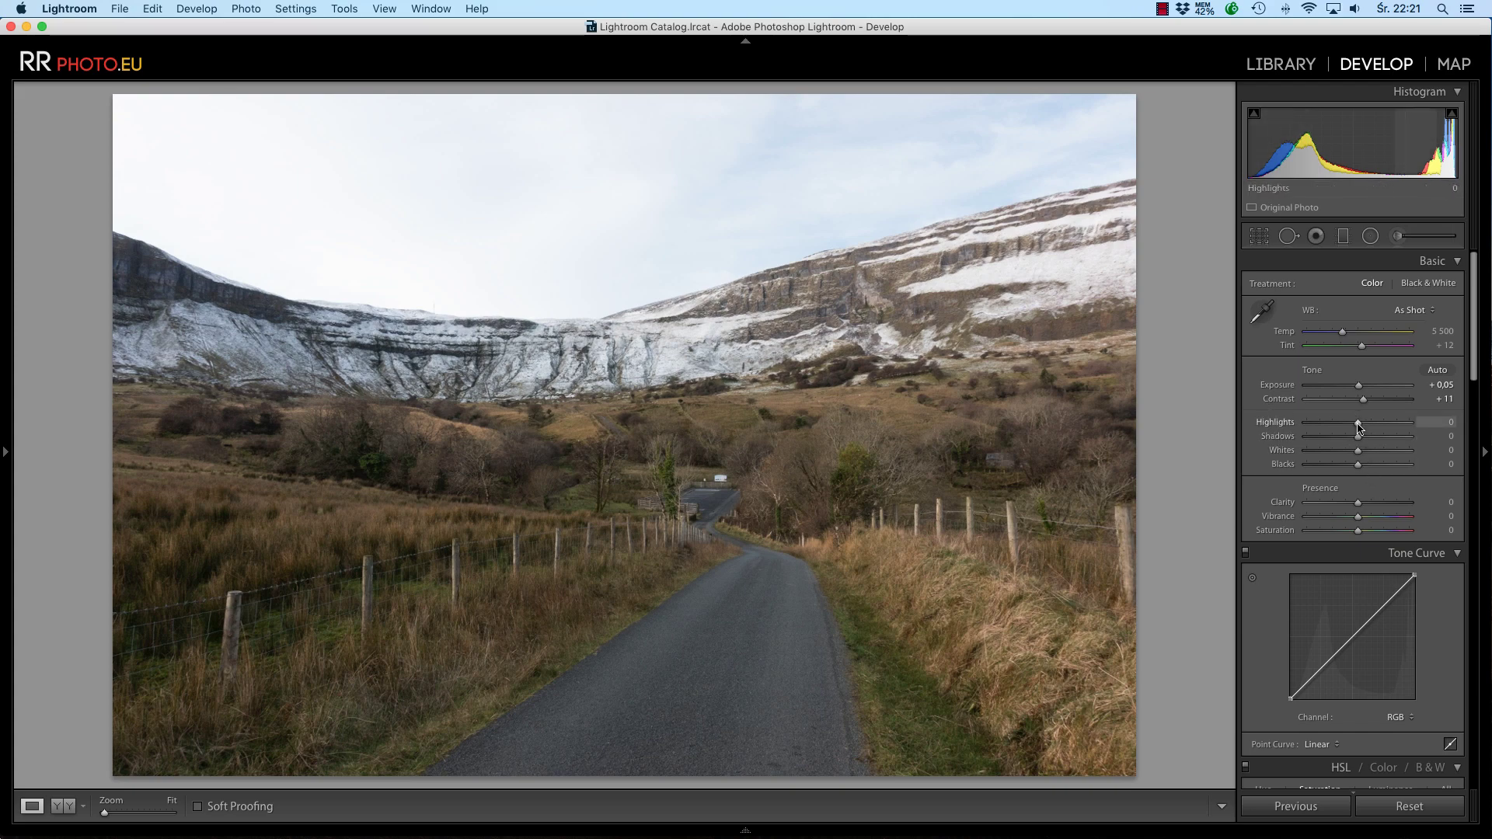
{"action": "left_click_drag", "start_coordinate": [1358, 423], "coordinate": [1265, 426]}
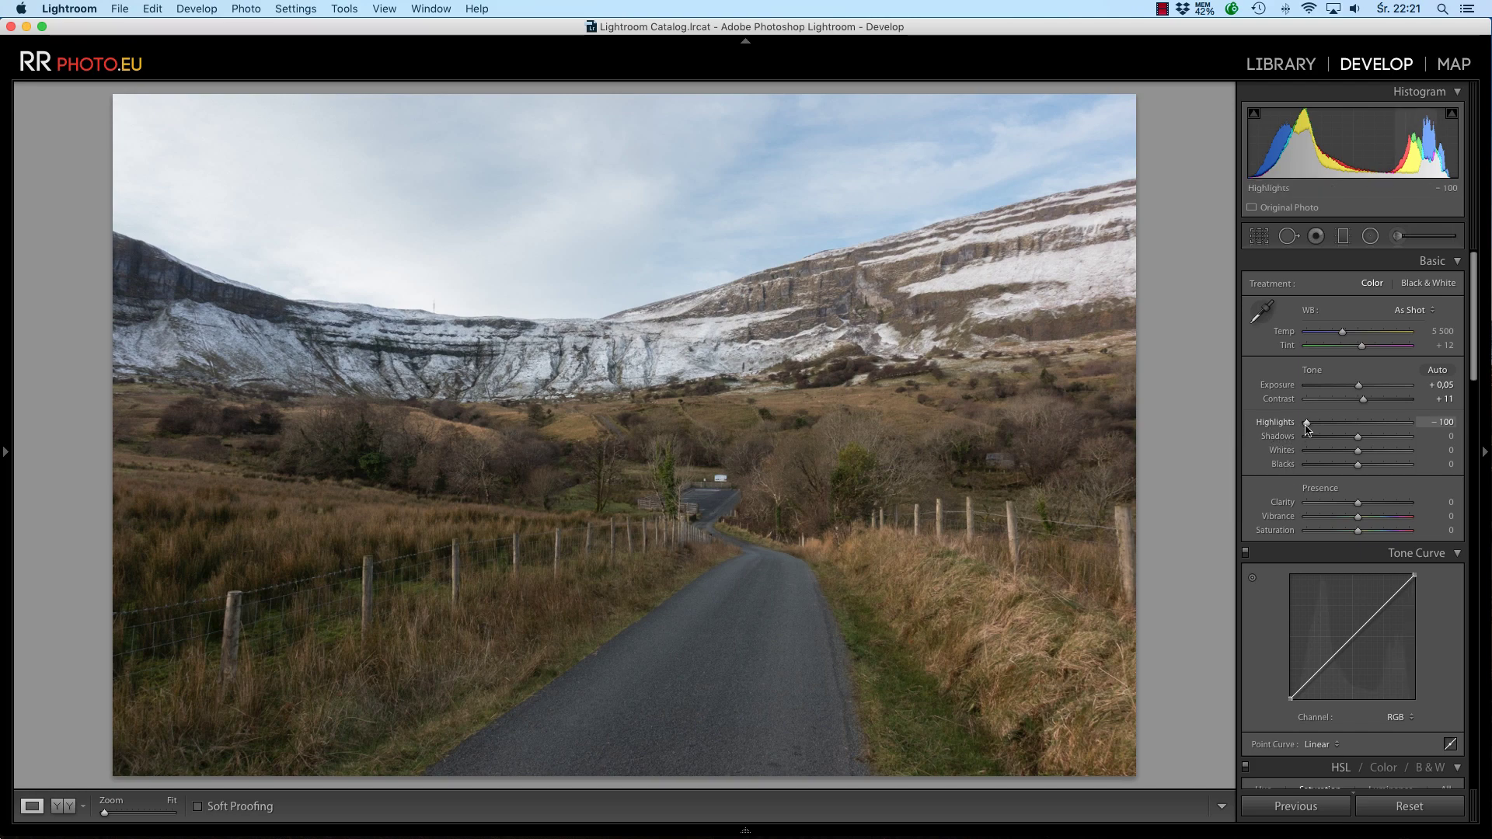
{"action": "left_click_drag", "start_coordinate": [1306, 424], "coordinate": [1314, 428]}
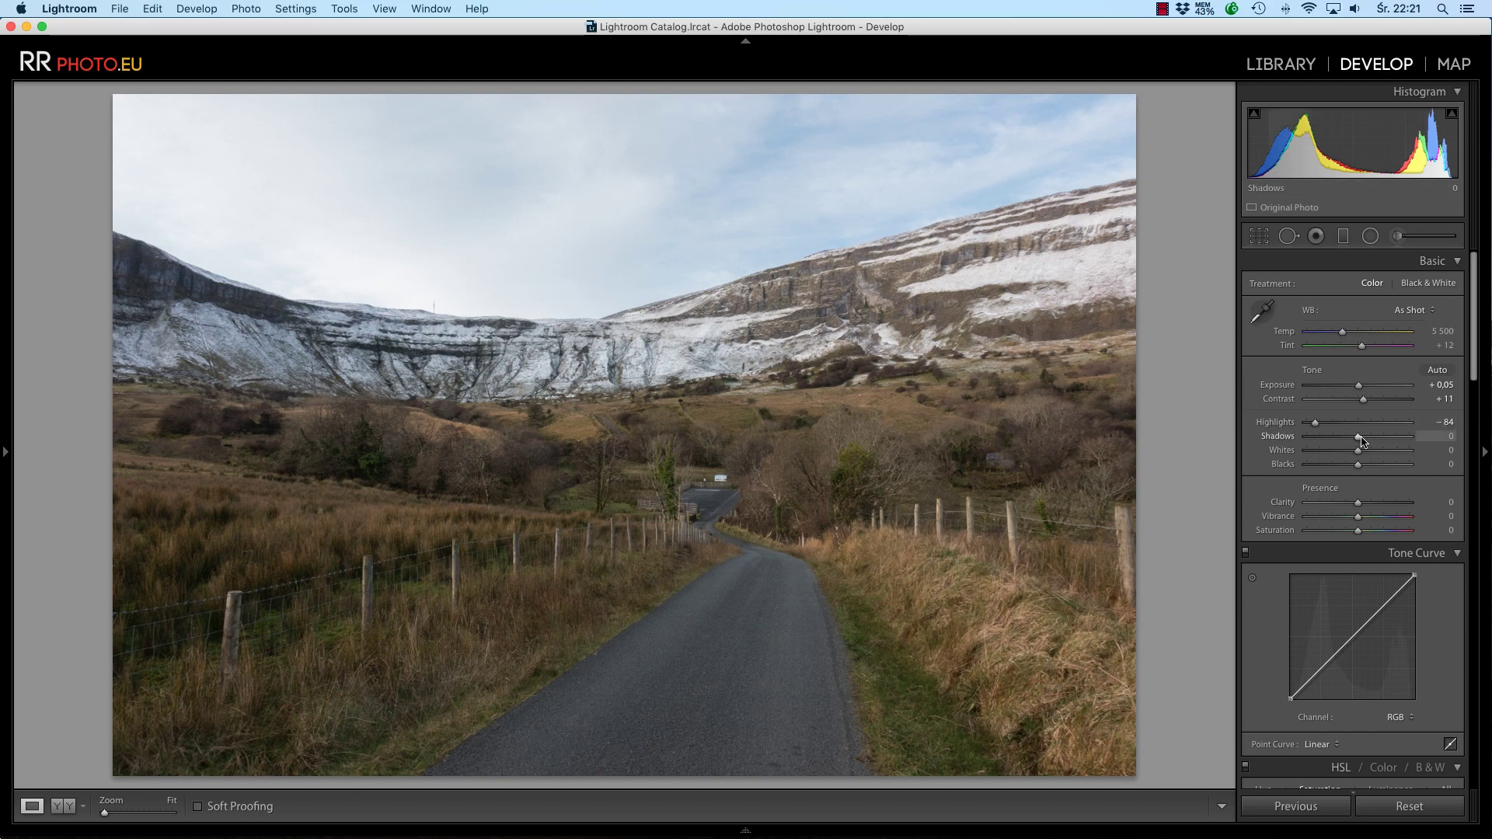
{"action": "left_click_drag", "start_coordinate": [1363, 440], "coordinate": [1373, 440]}
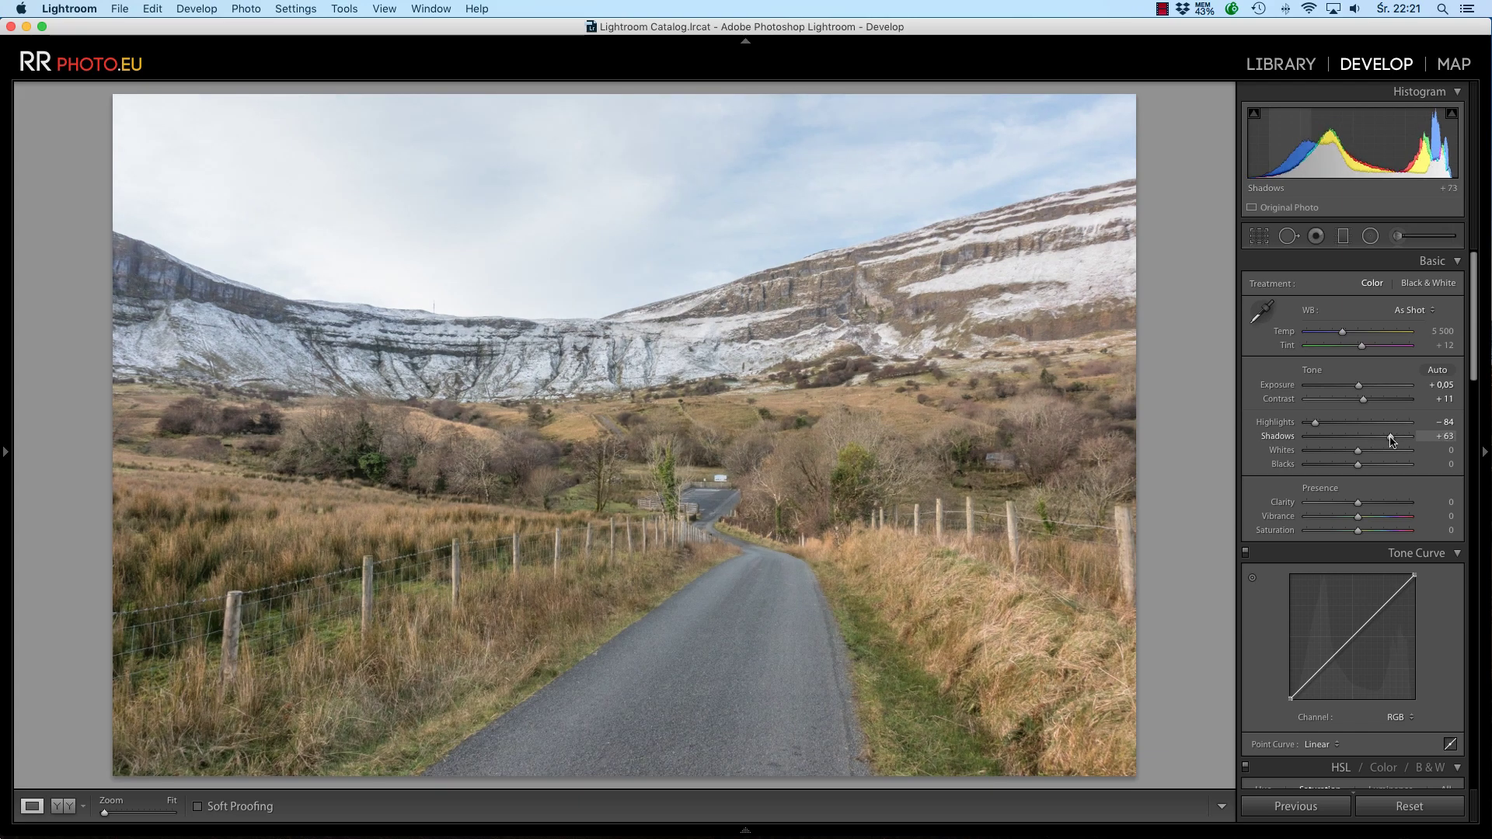
{"action": "left_click_drag", "start_coordinate": [1381, 440], "coordinate": [1373, 443]}
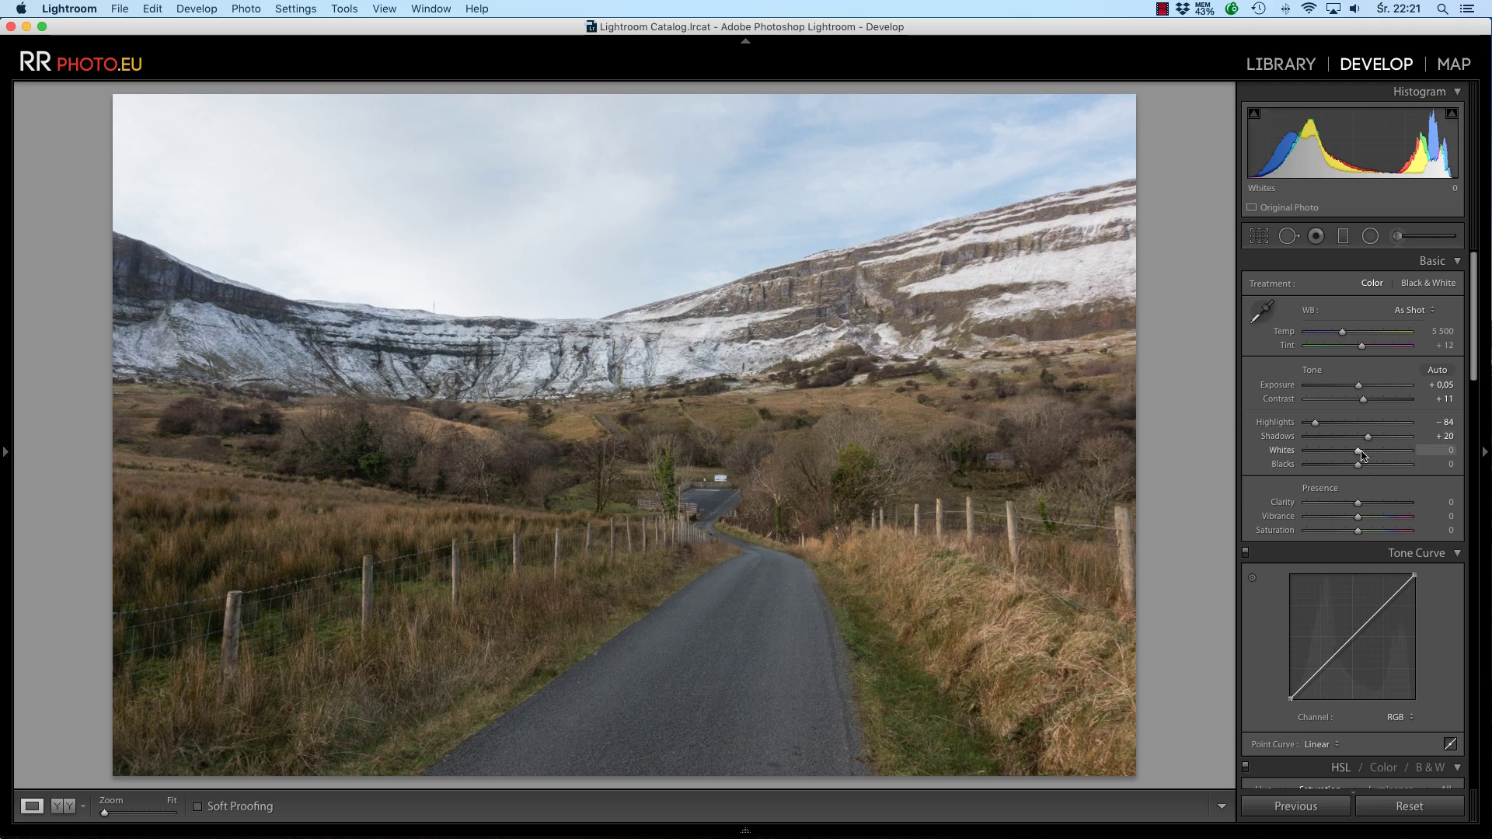
{"action": "left_click_drag", "start_coordinate": [1361, 452], "coordinate": [1345, 452]}
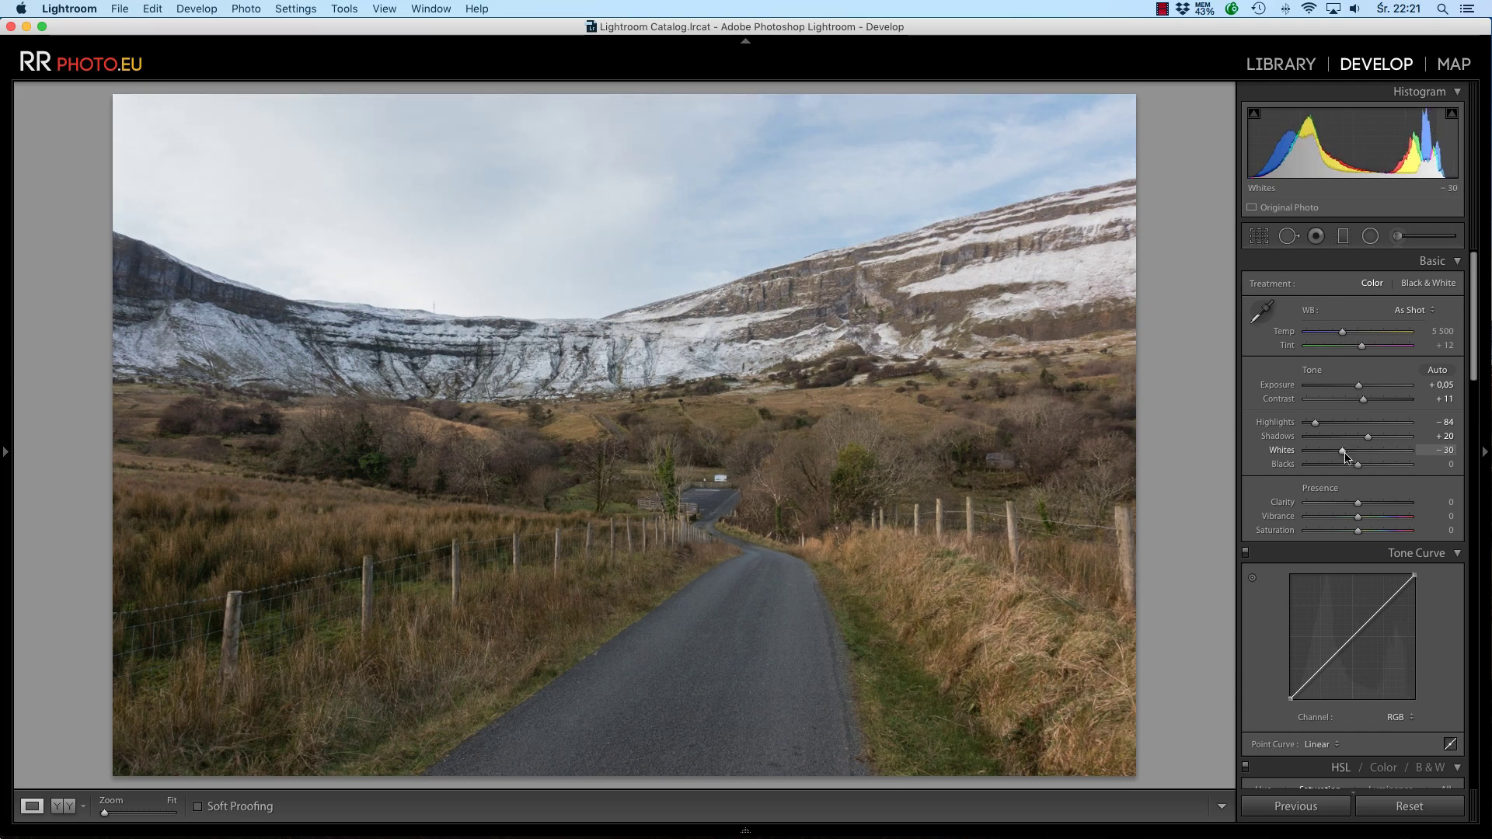
{"action": "mouse_move", "coordinate": [1343, 457]}
{"action": "left_mouse_down"}
{"action": "mouse_move", "coordinate": [1305, 457]}
{"action": "mouse_move", "coordinate": [1395, 454]}
{"action": "mouse_move", "coordinate": [1343, 457]}
{"action": "left_mouse_up"}
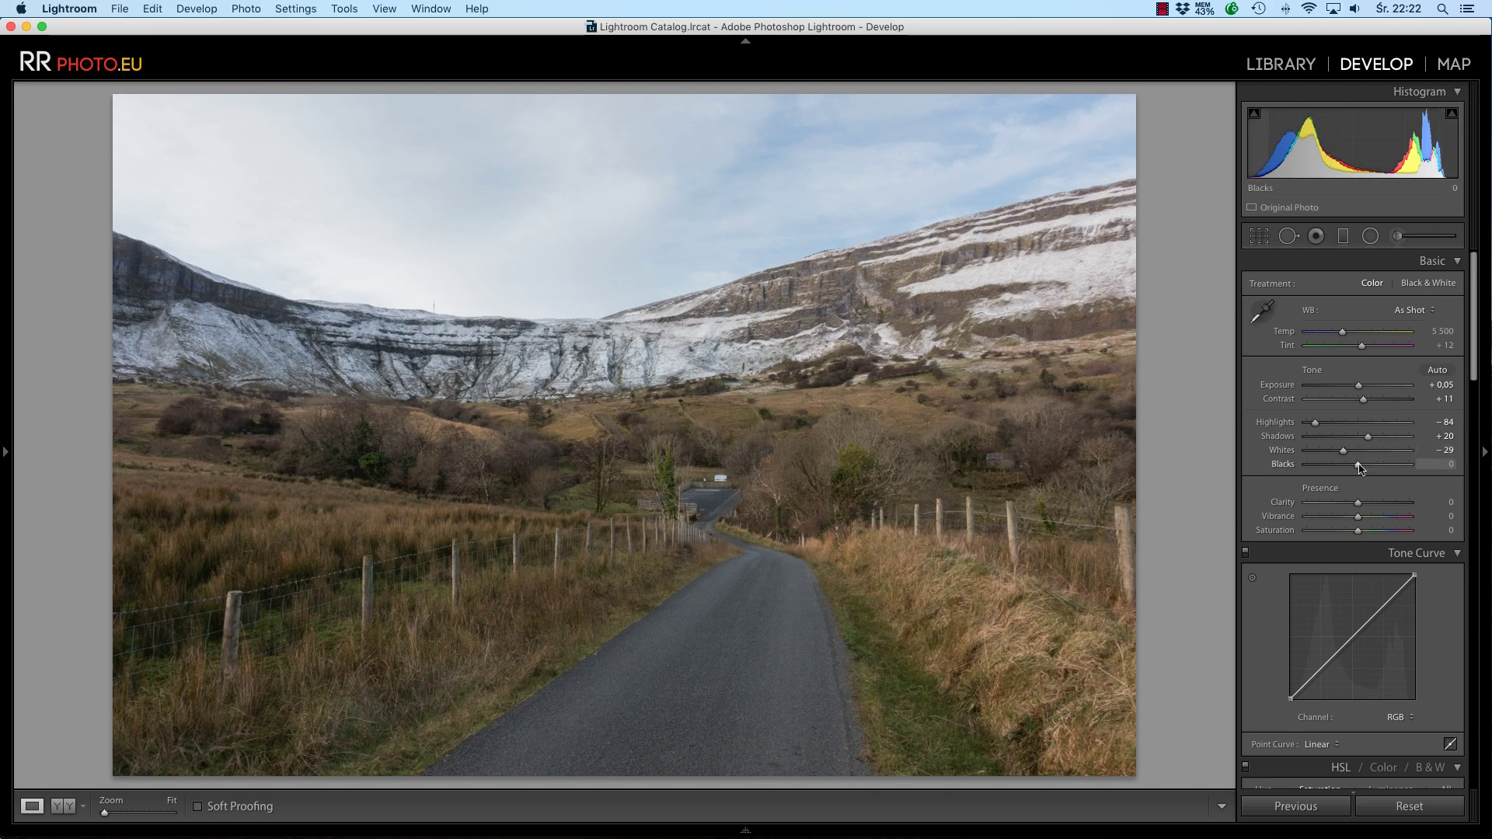
{"action": "mouse_move", "coordinate": [1358, 464]}
{"action": "left_mouse_down"}
{"action": "mouse_move", "coordinate": [1430, 453]}
{"action": "mouse_move", "coordinate": [1373, 469]}
{"action": "left_mouse_up"}
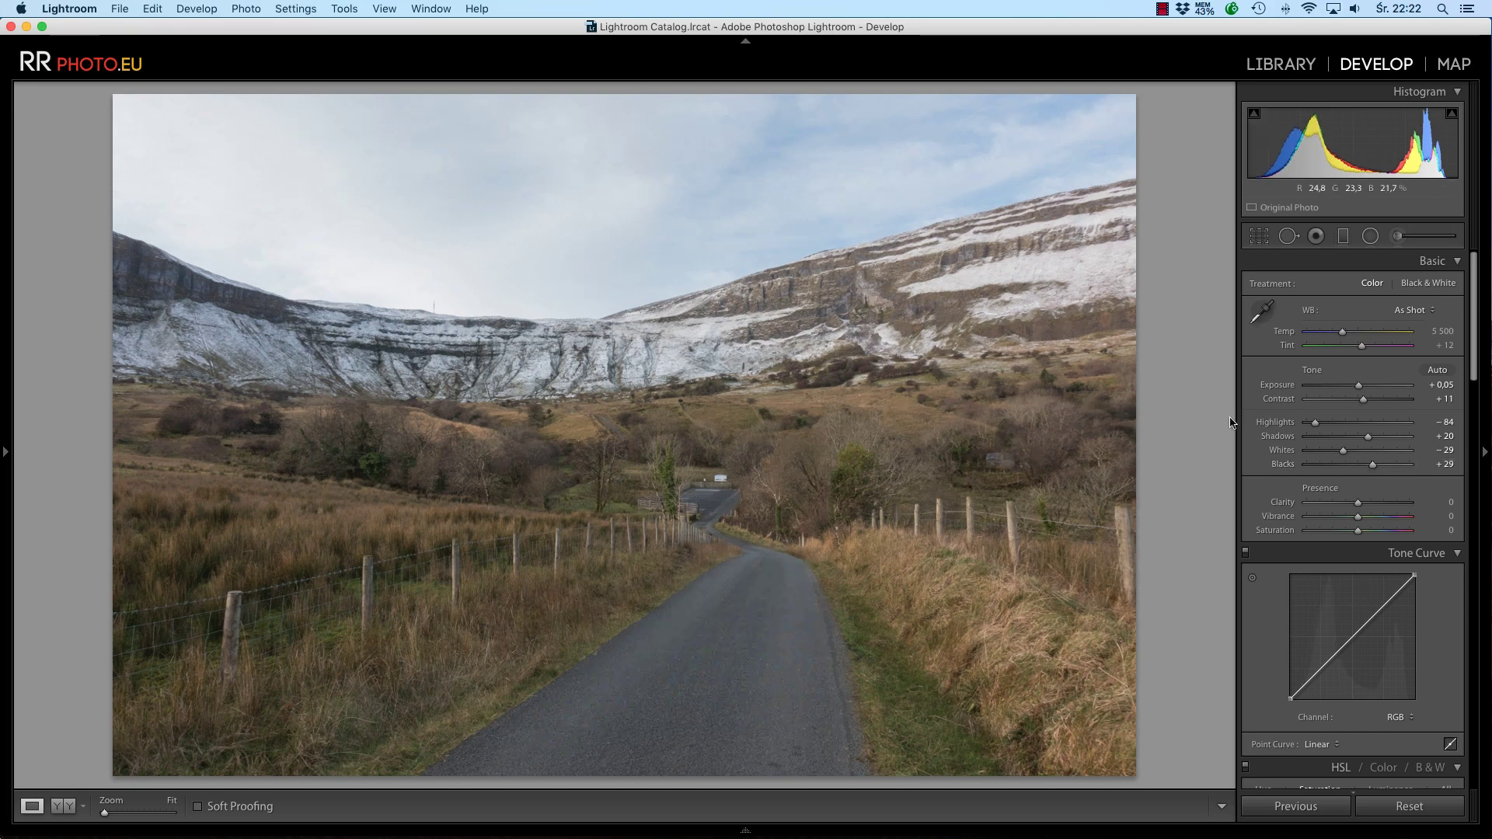
In Presence, raise Clarity to +38 and lower Saturation to -10, leaving Vibrance at 0
{"action": "scroll", "coordinate": [1351, 418], "scroll_direction": "down", "scroll_amount": 3}
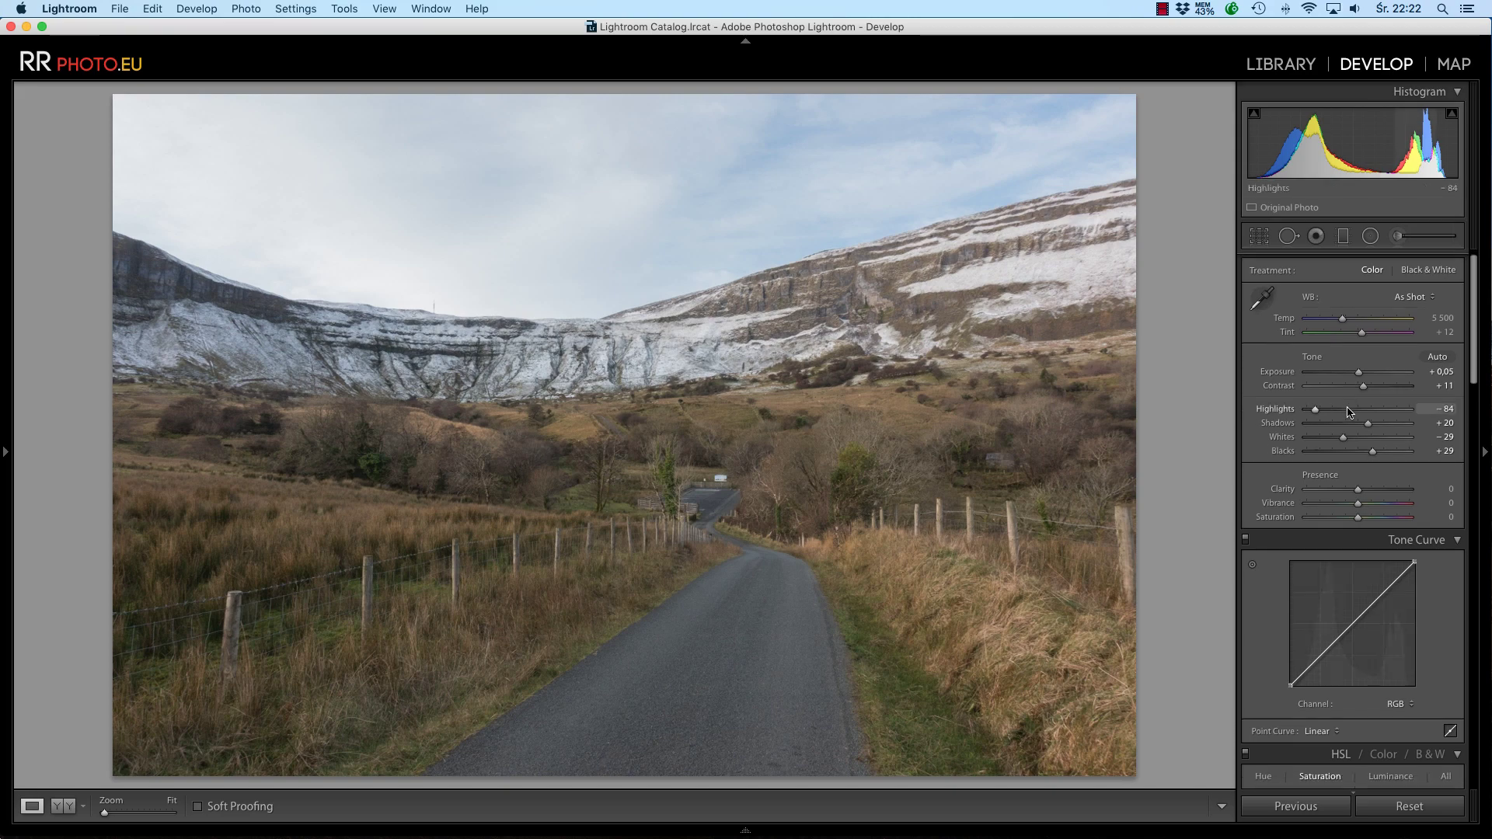
{"action": "scroll", "coordinate": [1355, 423], "scroll_direction": "down", "scroll_amount": 1}
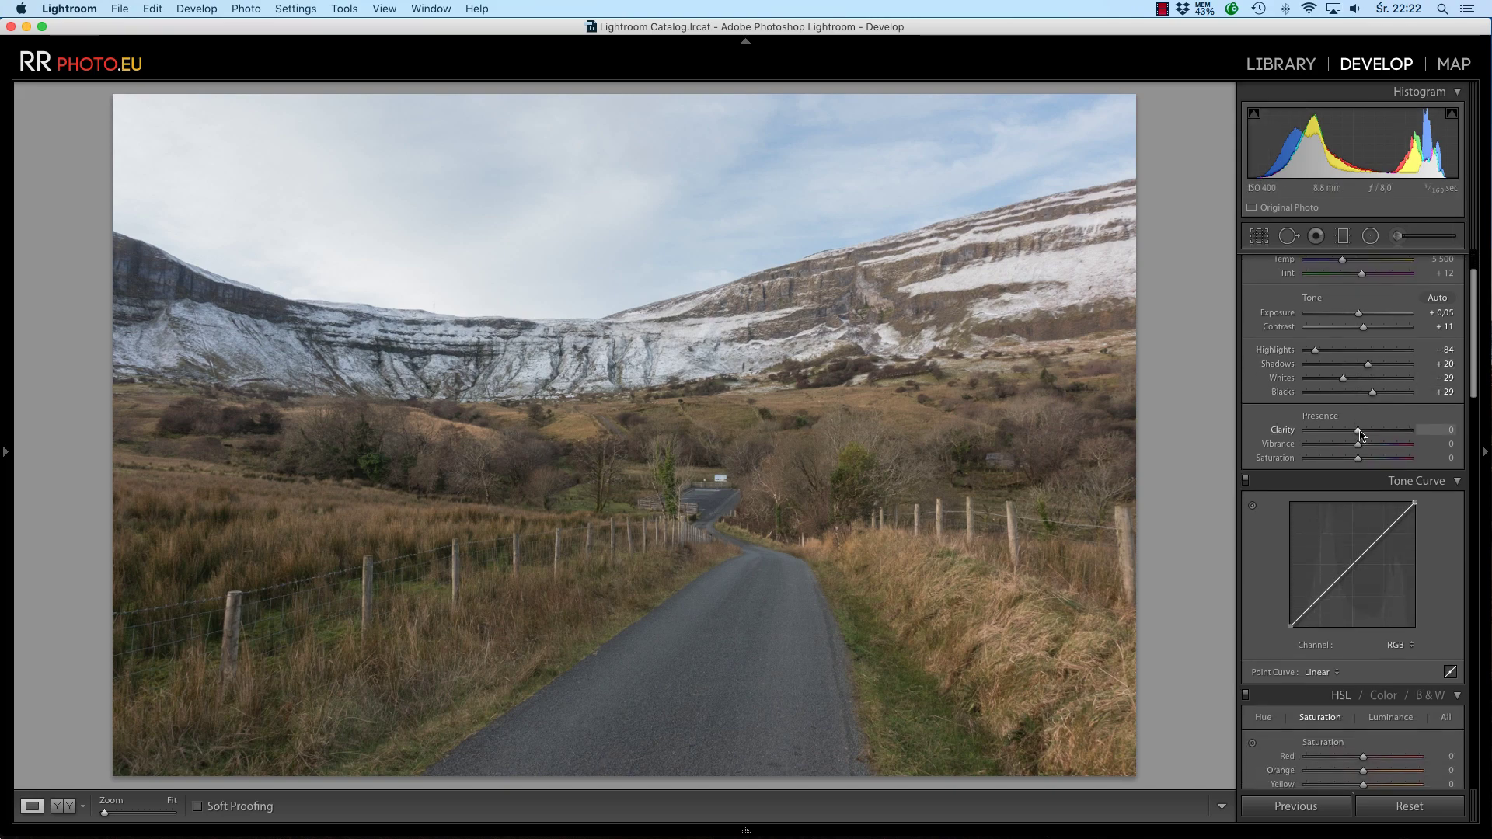
{"action": "mouse_move", "coordinate": [1358, 432]}
{"action": "left_mouse_down"}
{"action": "mouse_move", "coordinate": [1414, 430]}
{"action": "mouse_move", "coordinate": [1361, 431]}
{"action": "mouse_move", "coordinate": [1381, 440]}
{"action": "left_mouse_up"}
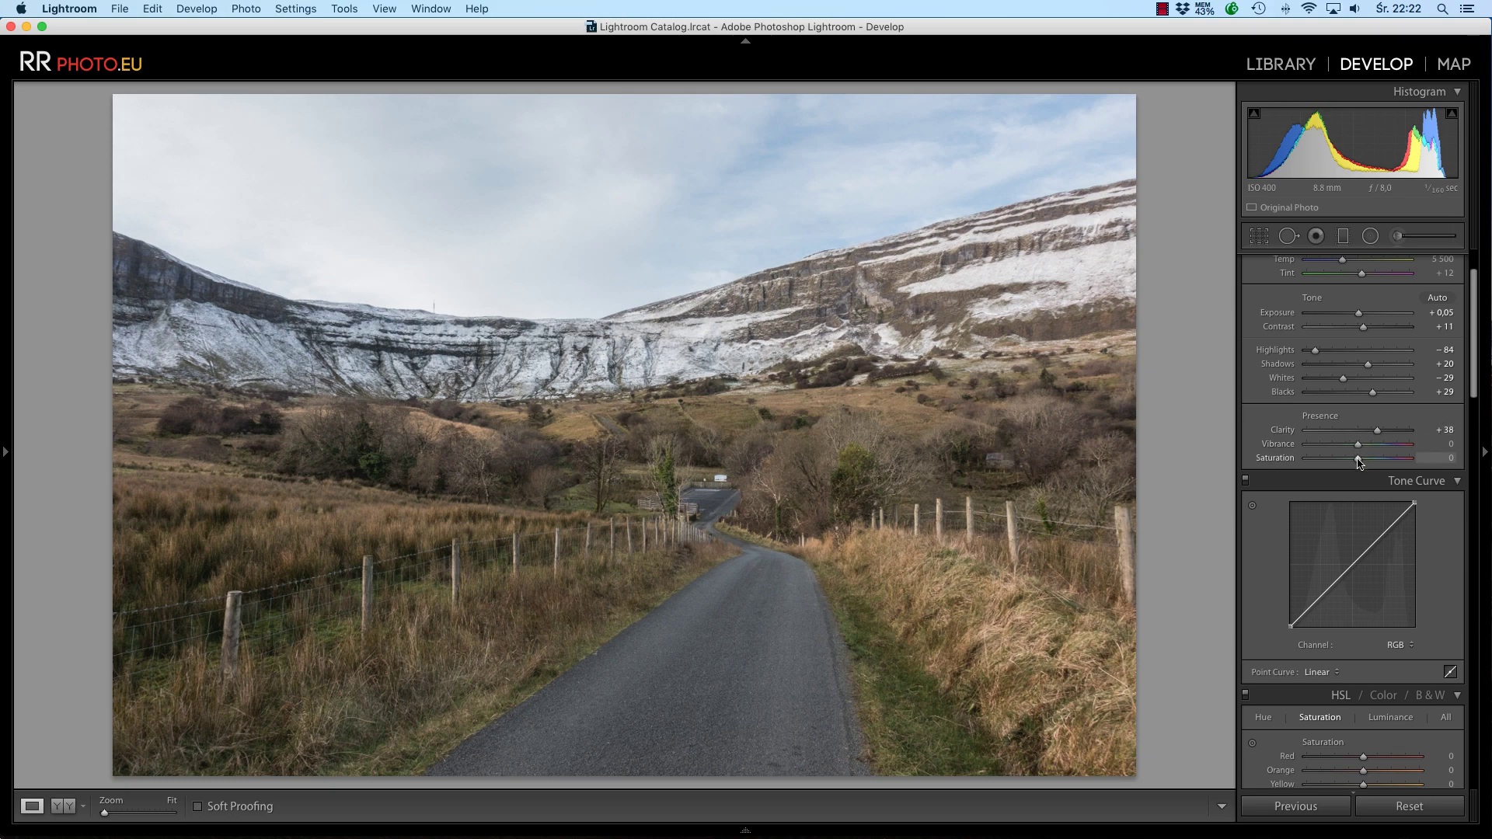
{"action": "mouse_move", "coordinate": [1369, 462]}
{"action": "left_mouse_down"}
{"action": "mouse_move", "coordinate": [1336, 460]}
{"action": "mouse_move", "coordinate": [1352, 462]}
{"action": "left_mouse_up"}
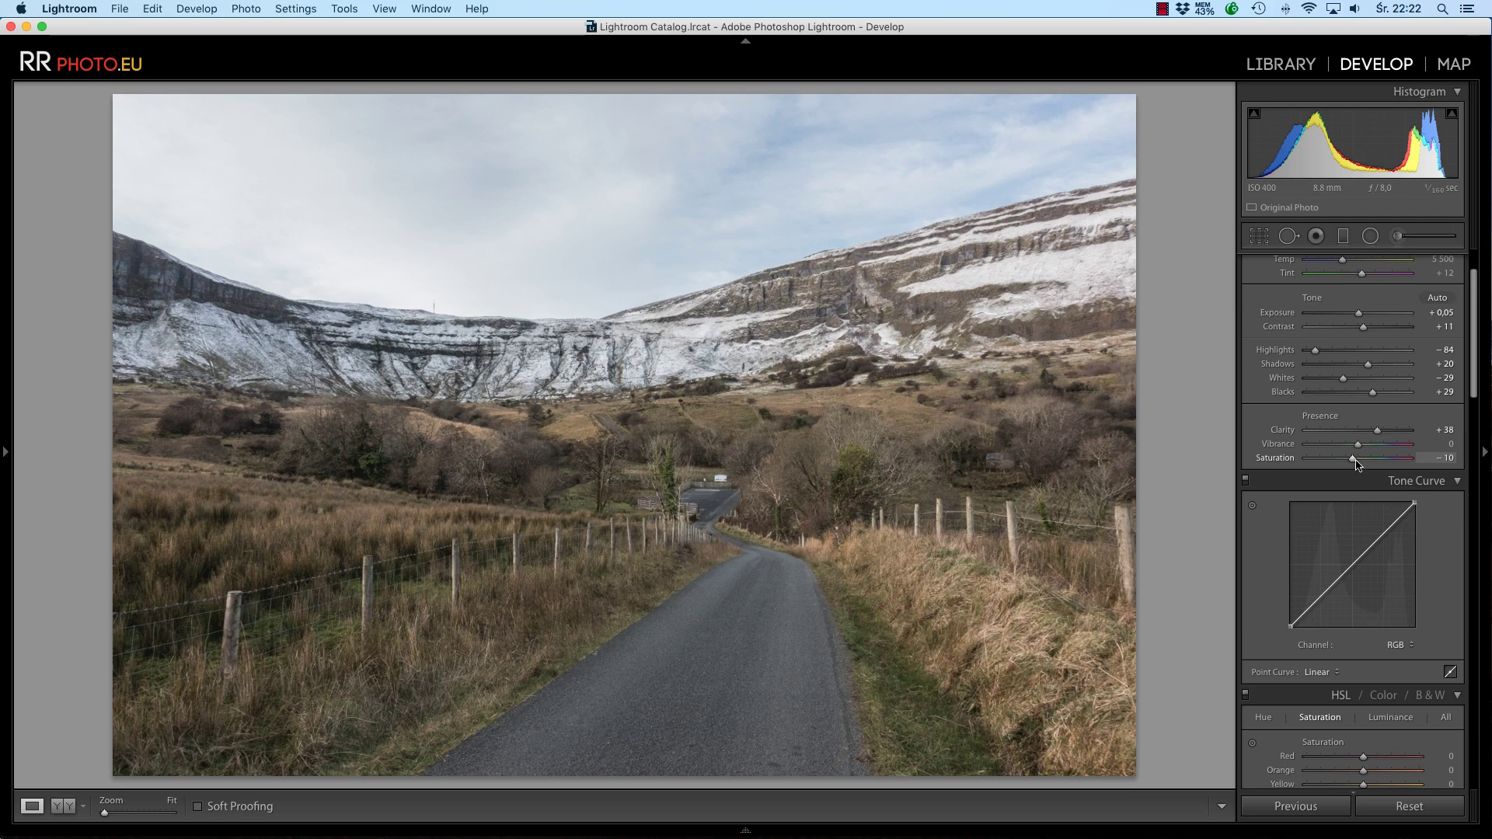
Build an RGB point curve with a lifted black point plus shadow, midtone and highlight points
{"action": "scroll", "coordinate": [1444, 479], "scroll_direction": "down", "scroll_amount": 3}
{"action": "scroll", "coordinate": [1444, 479], "scroll_direction": "down", "scroll_amount": 2}
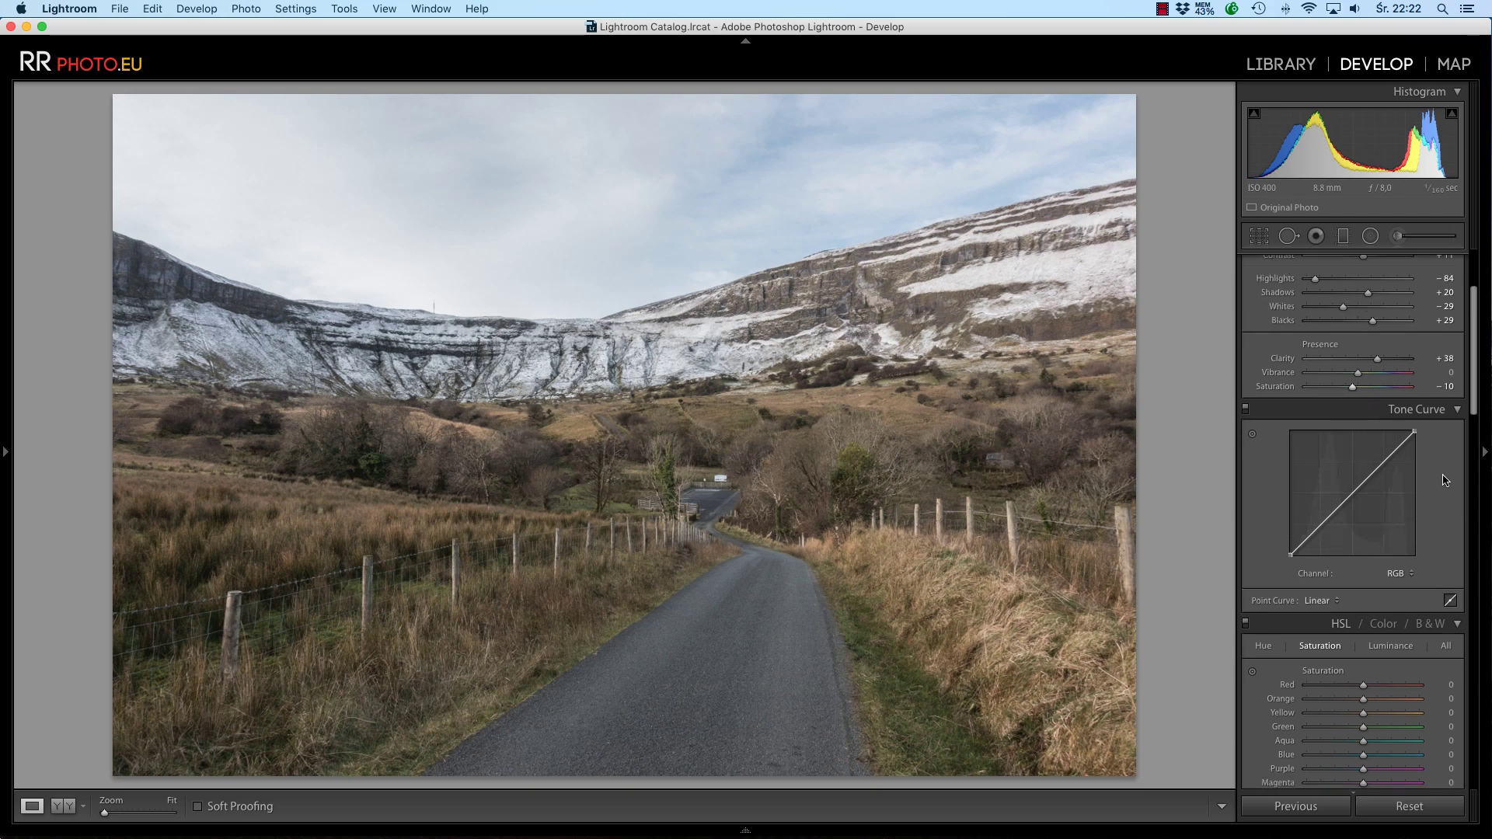
{"action": "scroll", "coordinate": [1444, 479], "scroll_direction": "down", "scroll_amount": 3}
{"action": "scroll", "coordinate": [1433, 425], "scroll_direction": "down", "scroll_amount": 1}
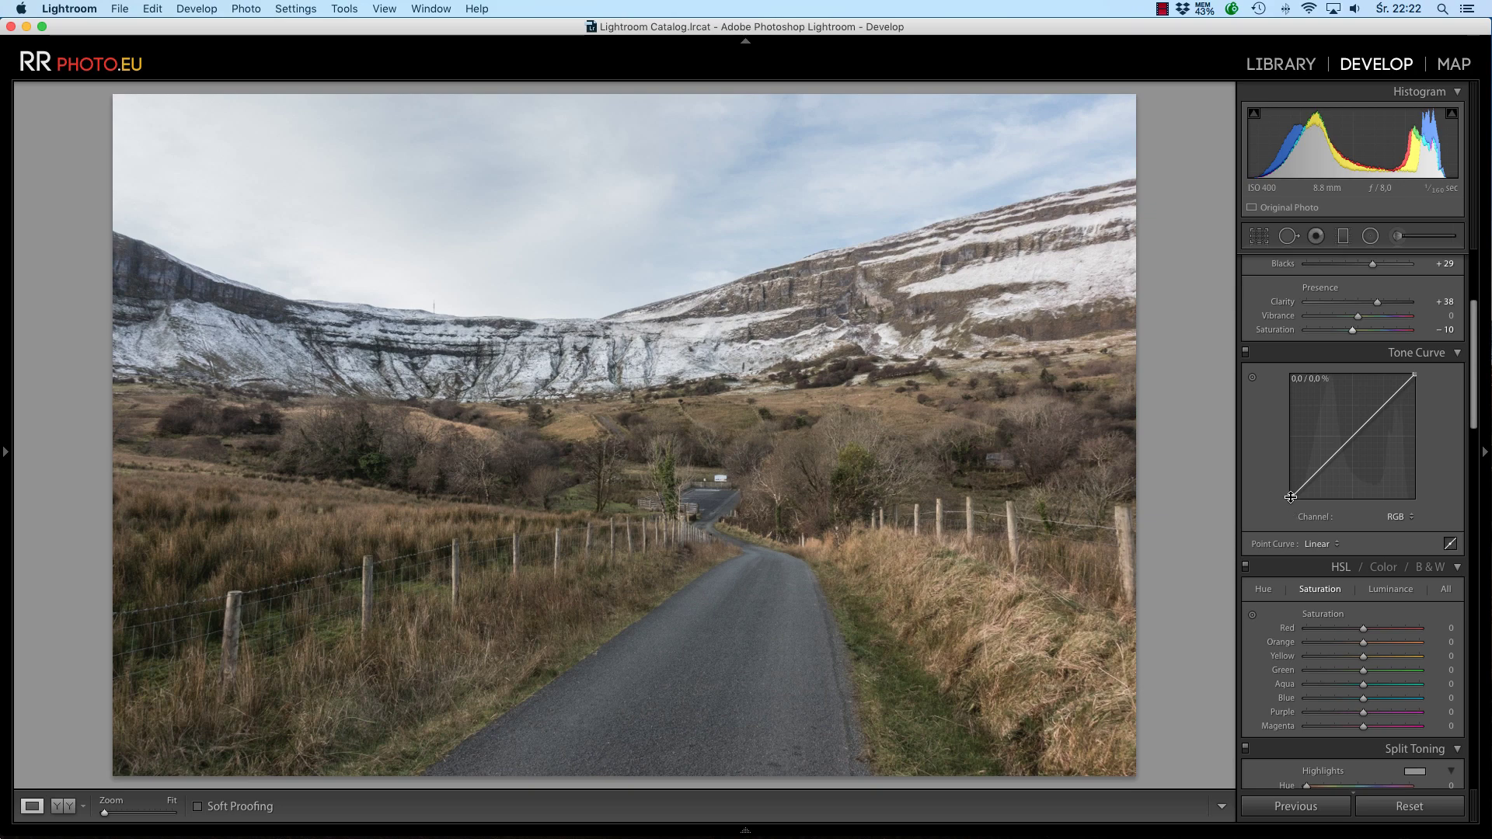
{"action": "left_click_drag", "start_coordinate": [1291, 497], "coordinate": [1281, 485]}
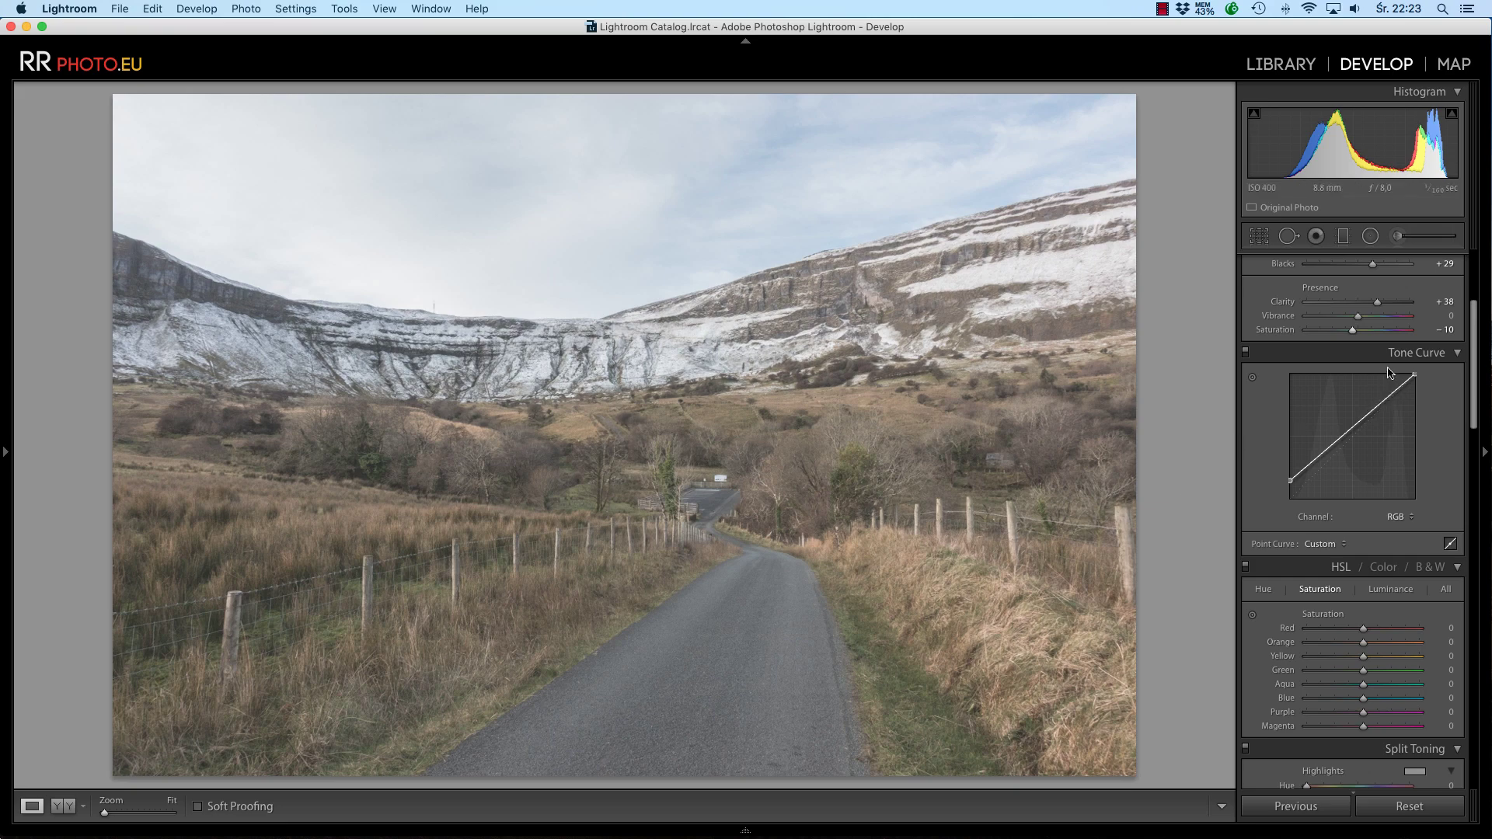
{"action": "left_click_drag", "start_coordinate": [1294, 477], "coordinate": [1290, 502]}
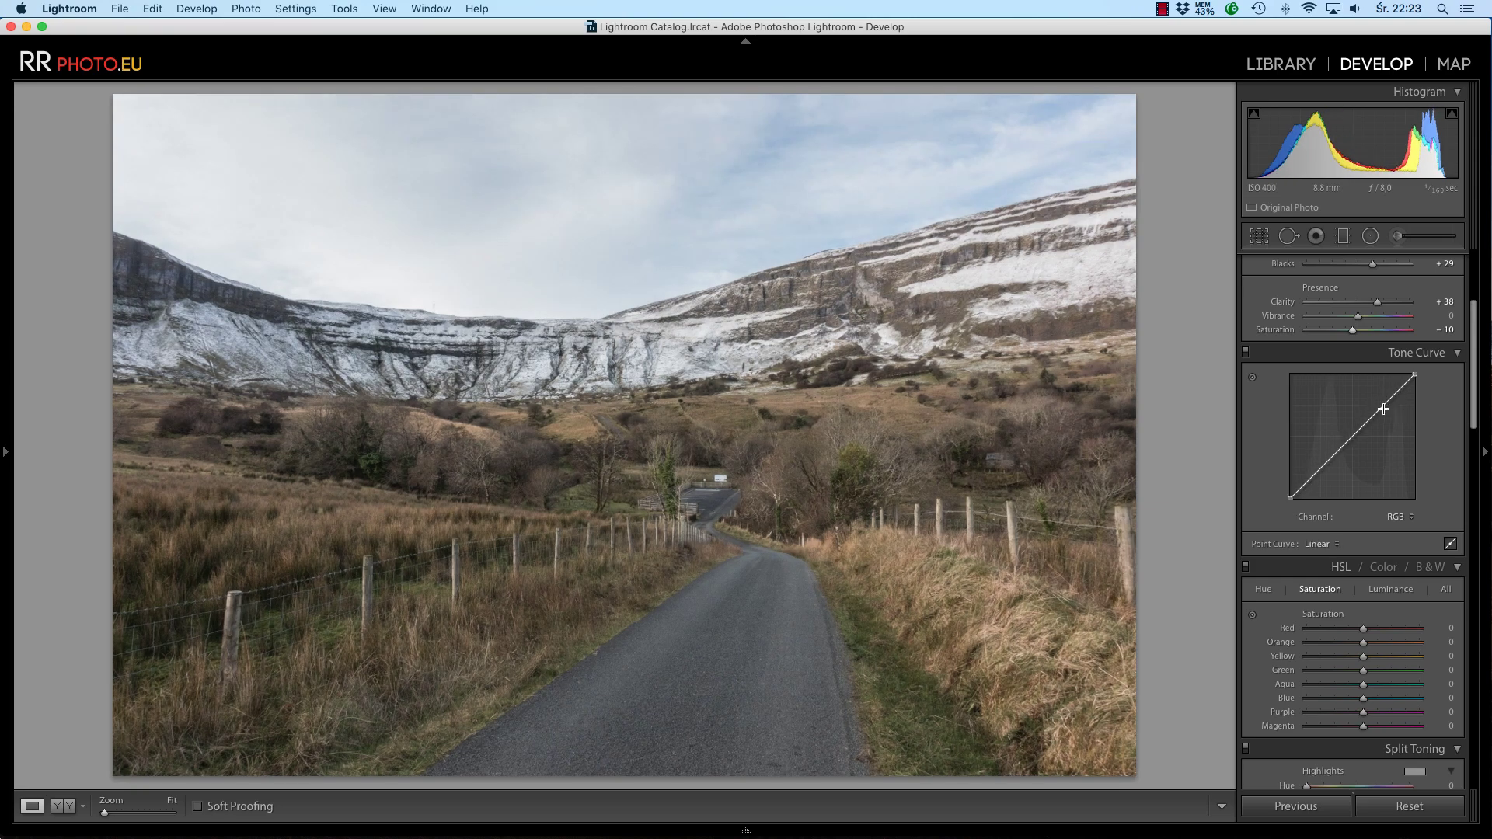
{"action": "left_click_drag", "start_coordinate": [1385, 404], "coordinate": [1387, 406]}
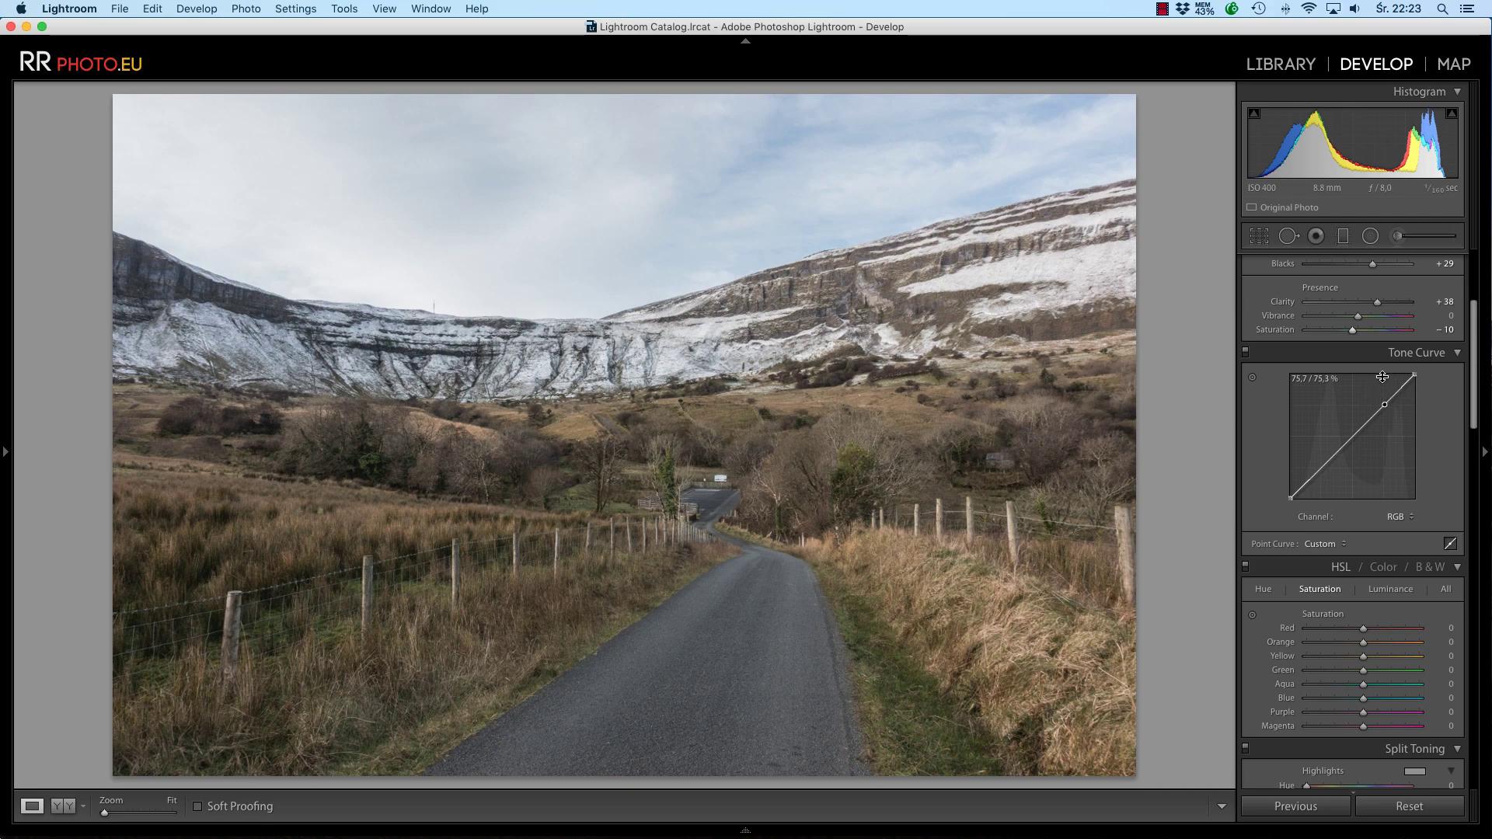
{"action": "left_click", "coordinate": [1352, 436]}
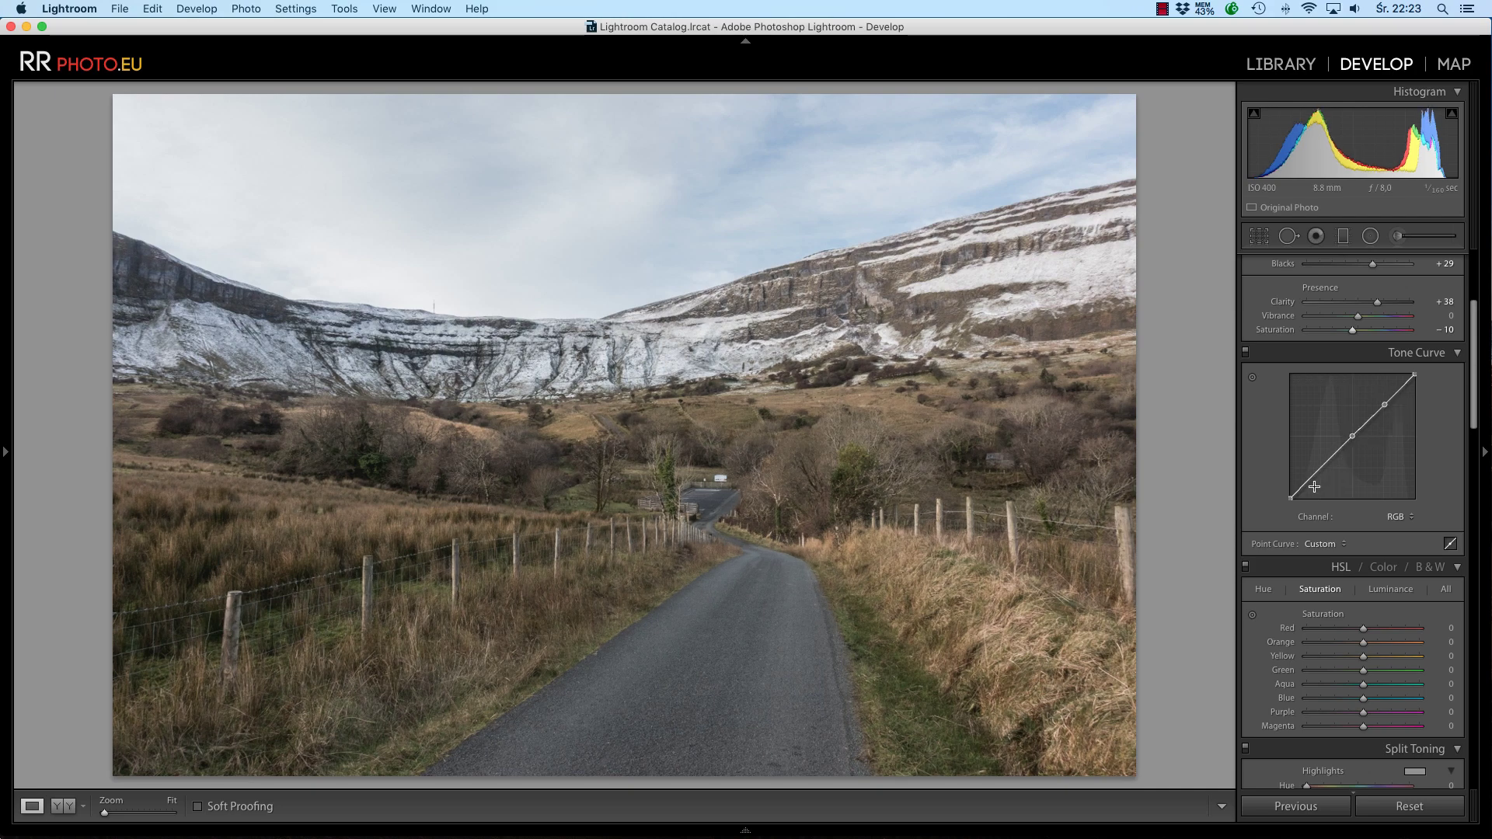
{"action": "left_click_drag", "start_coordinate": [1294, 499], "coordinate": [1264, 484]}
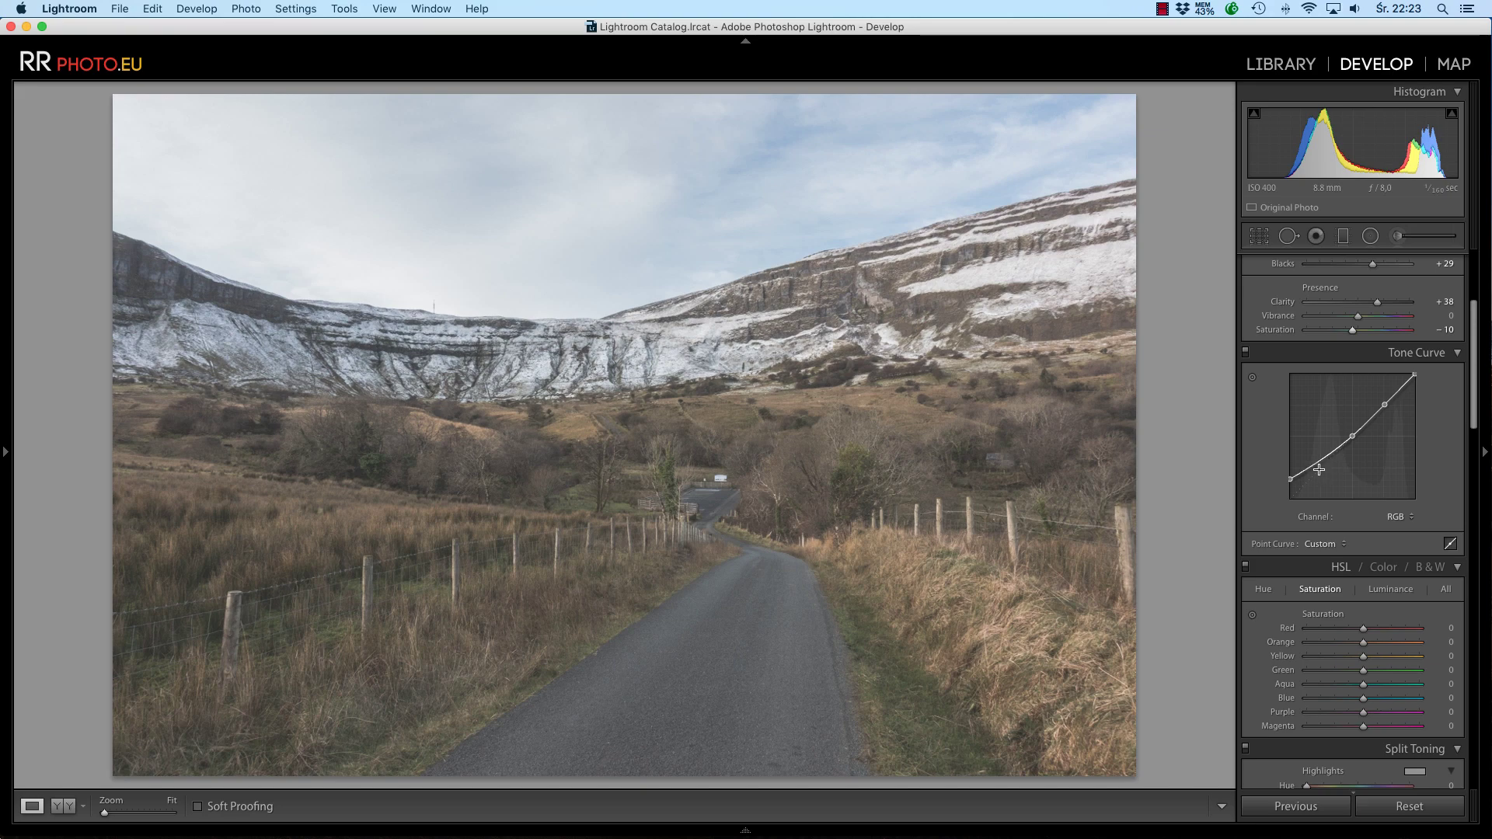
{"action": "left_click_drag", "start_coordinate": [1322, 466], "coordinate": [1320, 476]}
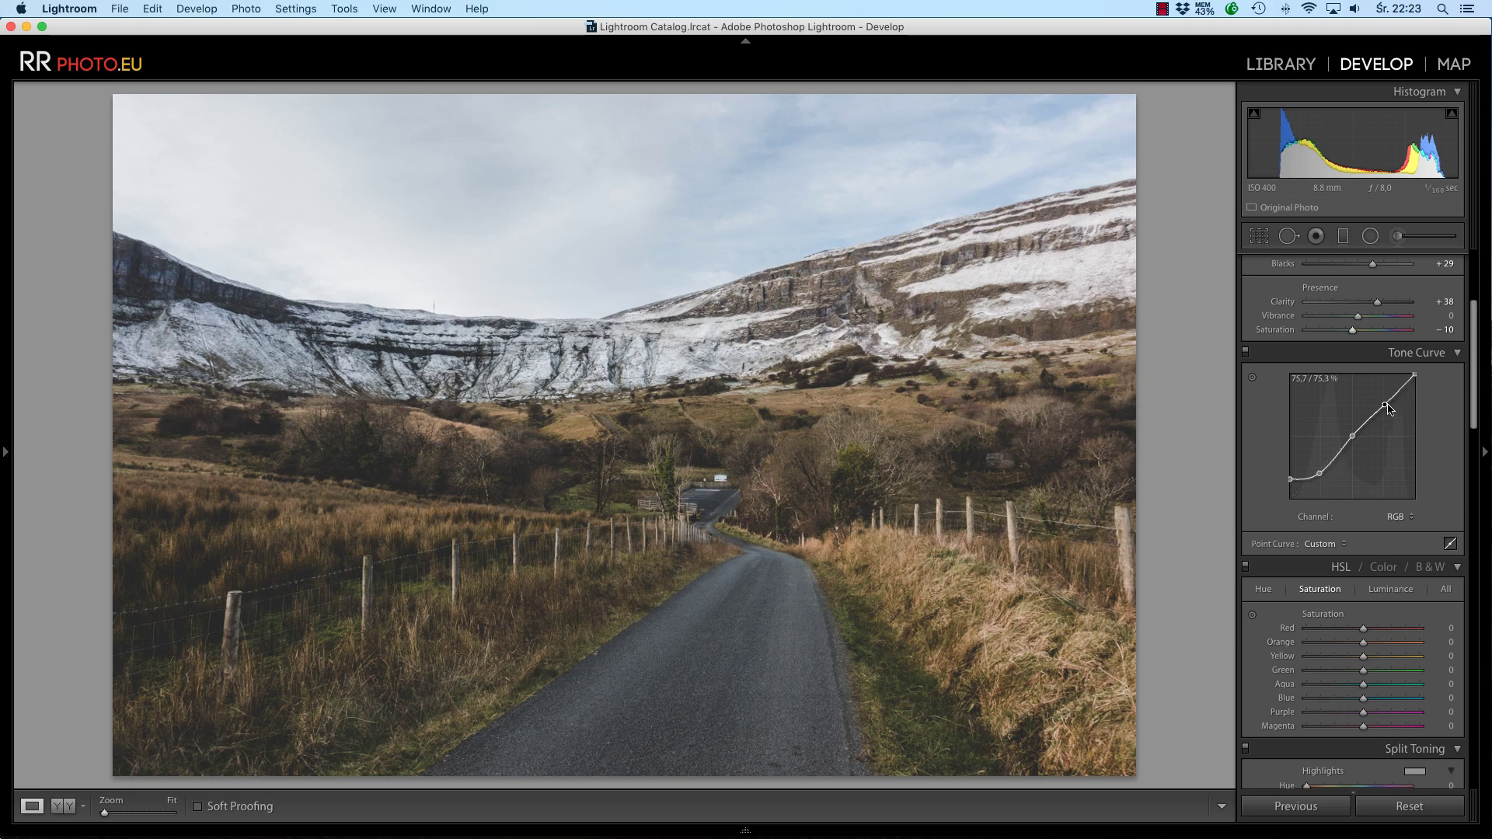
{"action": "left_click_drag", "start_coordinate": [1384, 405], "coordinate": [1383, 403]}
{"action": "left_click_drag", "start_coordinate": [1382, 405], "coordinate": [1385, 403]}
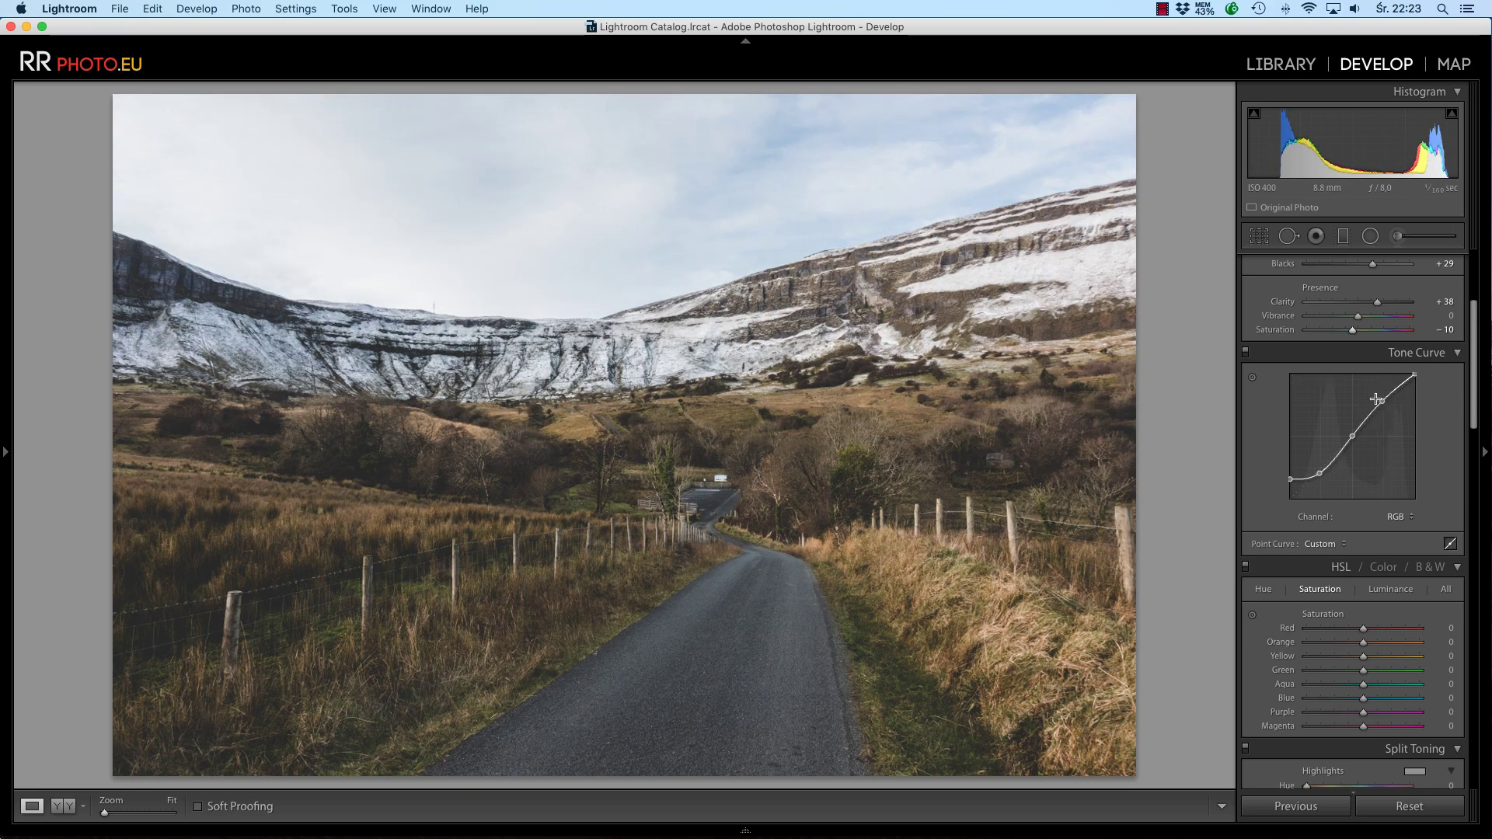
Toggle the tone curve off and on to compare, then lower the shadow point slightly
{"action": "left_click", "coordinate": [1246, 353]}
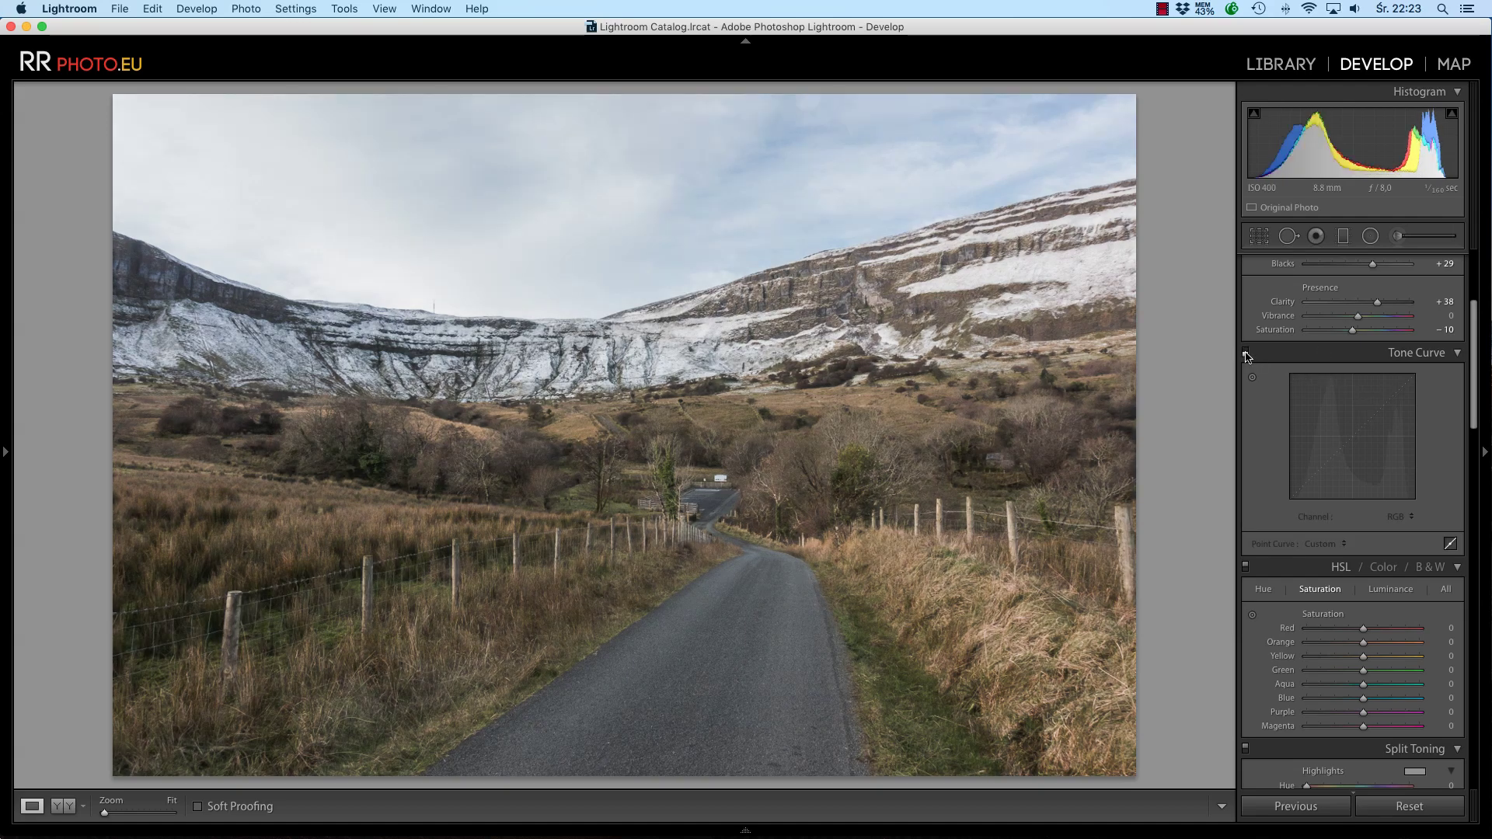
{"action": "left_click", "coordinate": [1246, 353]}
{"action": "left_click", "coordinate": [1245, 353]}
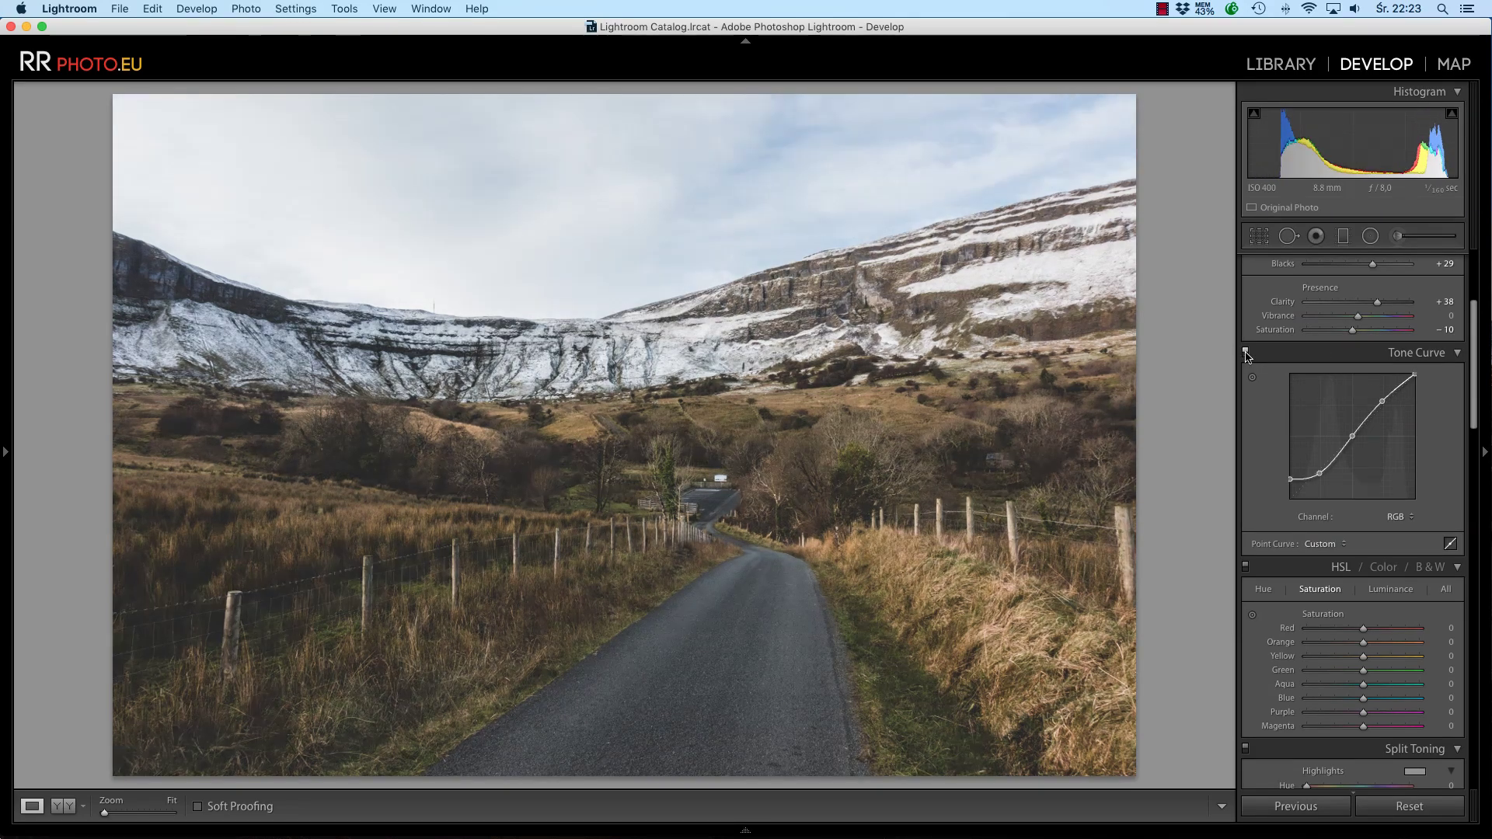
{"action": "left_click", "coordinate": [1245, 353]}
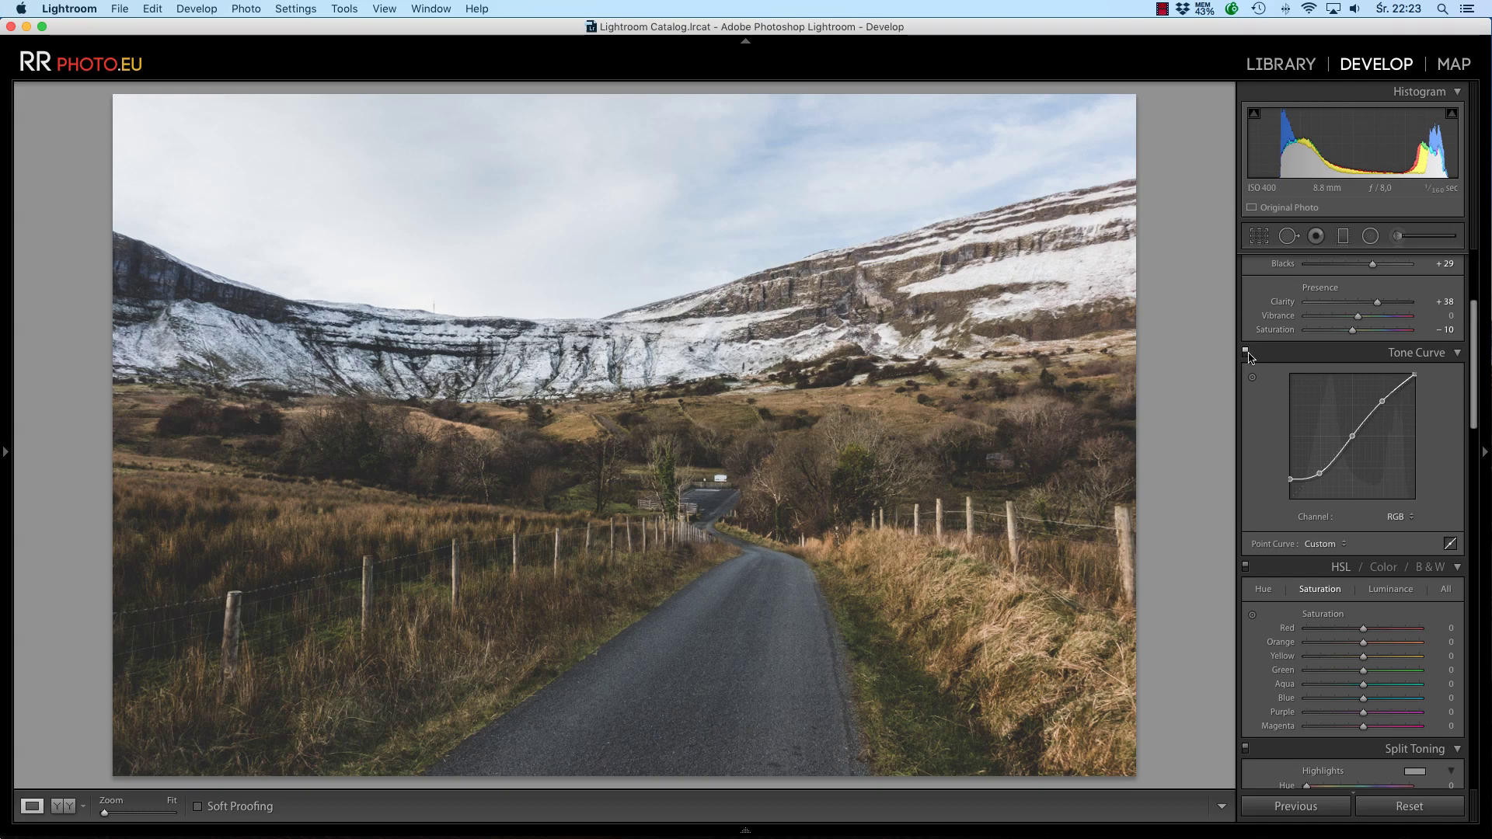
{"action": "left_click", "coordinate": [1245, 352]}
{"action": "scroll", "coordinate": [1474, 388], "scroll_direction": "down", "scroll_amount": 1}
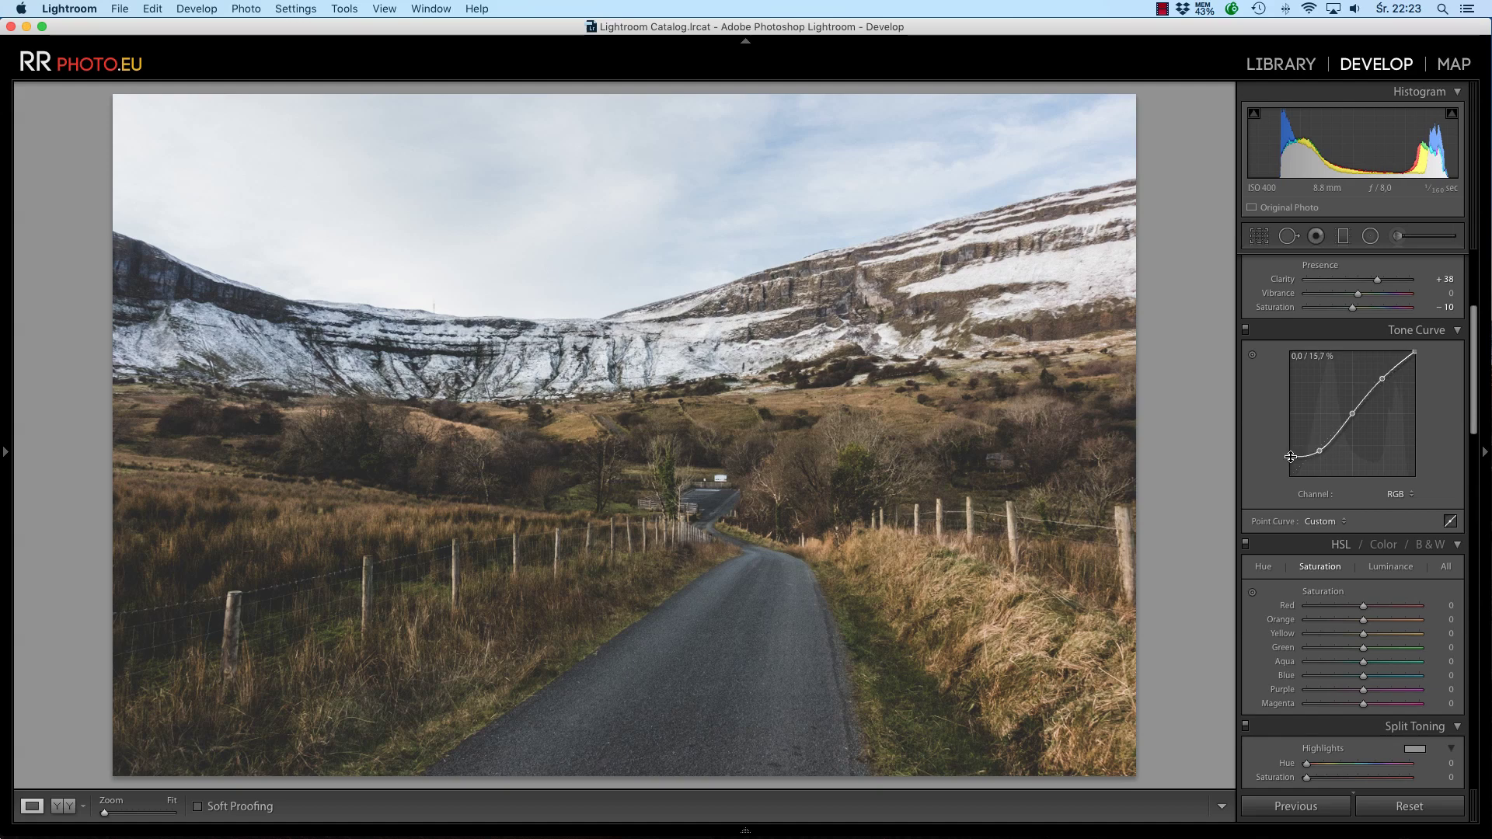
{"action": "left_click_drag", "start_coordinate": [1291, 457], "coordinate": [1318, 455]}
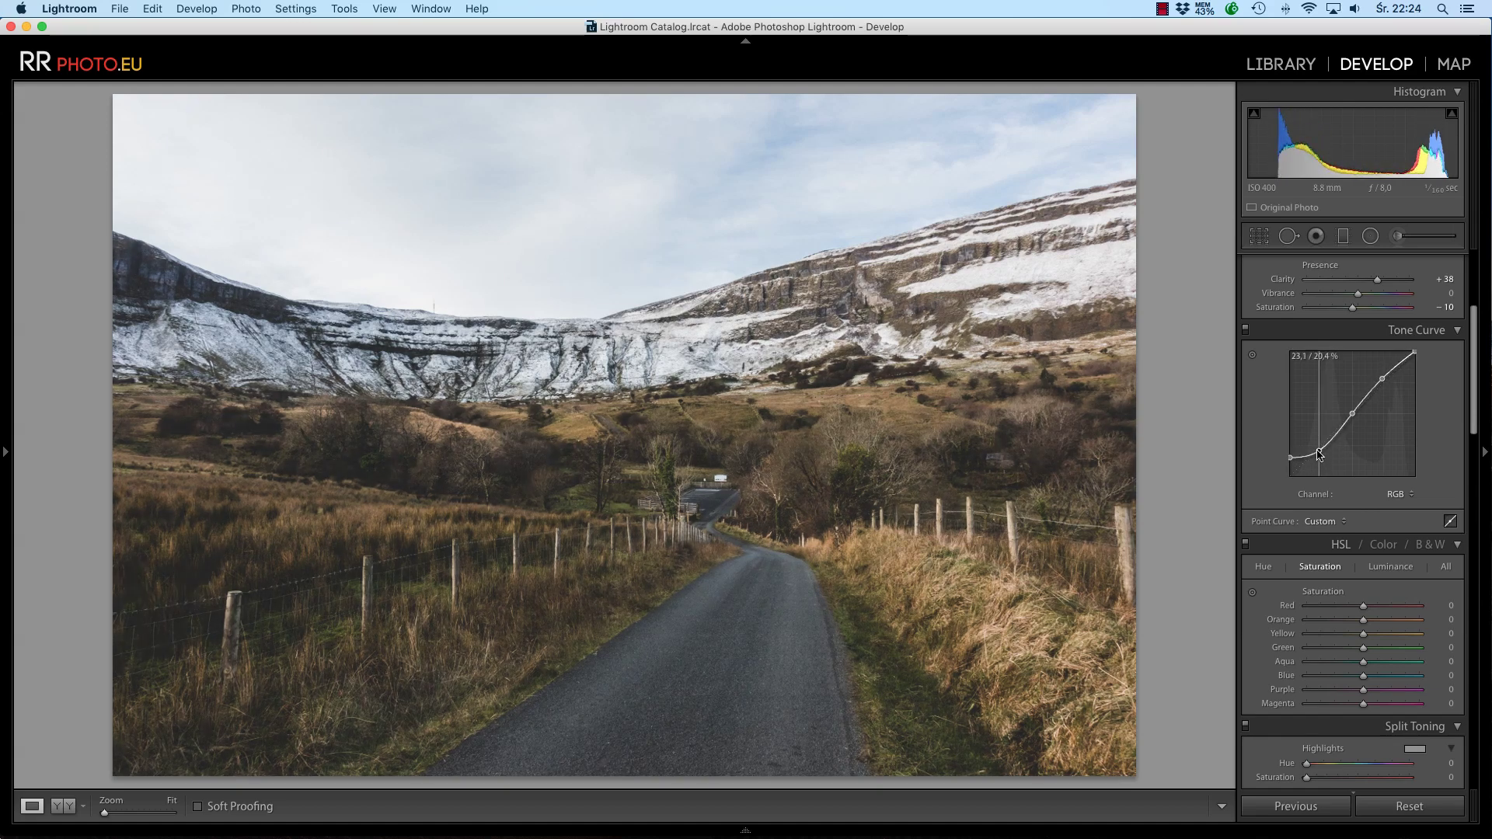
{"action": "left_click_drag", "start_coordinate": [1319, 455], "coordinate": [1315, 454]}
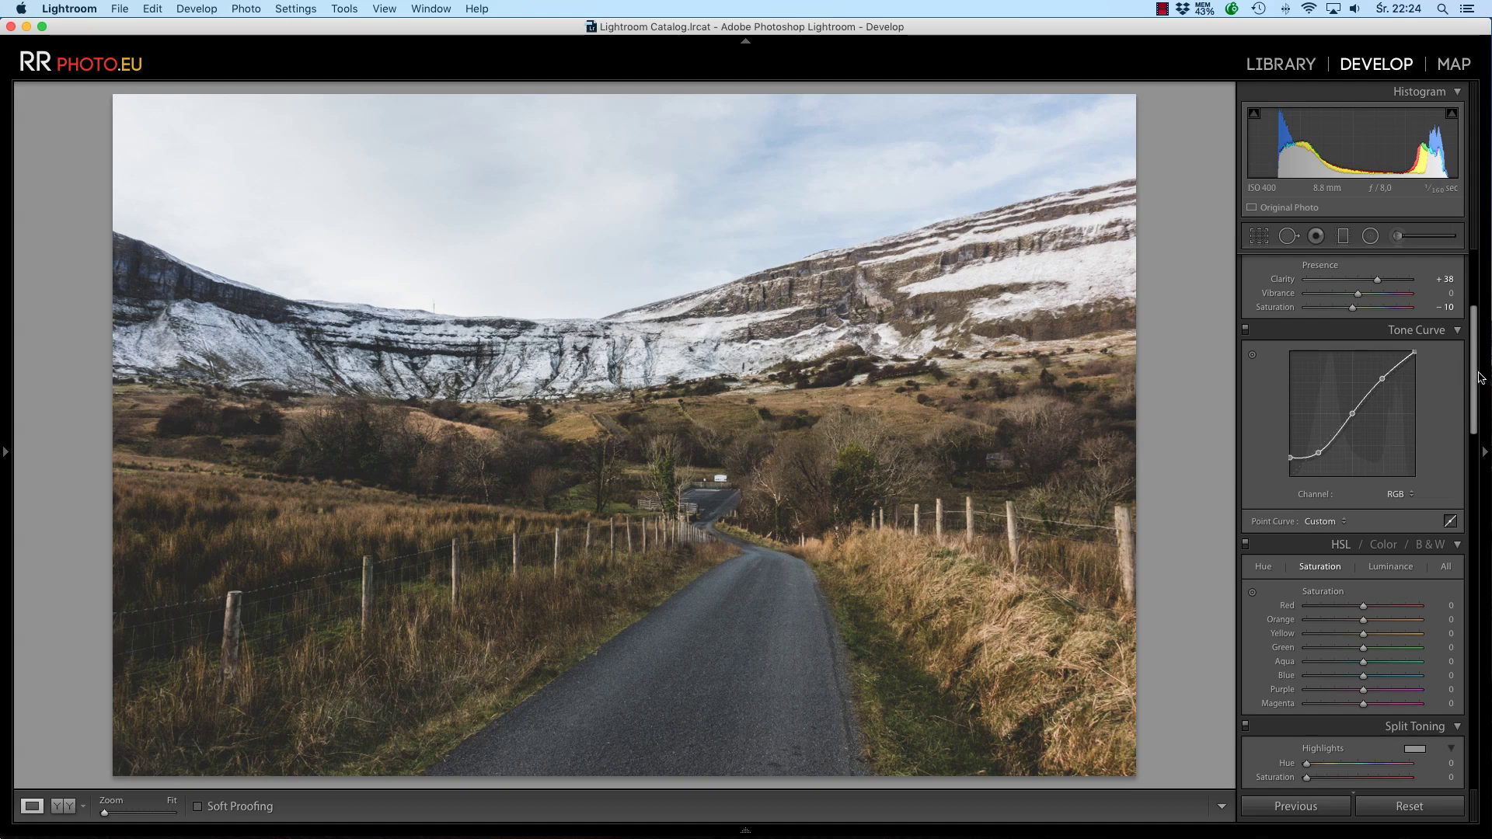
Show all HSL sliders and settle the Orange hue at -41 after testing extremes
{"action": "scroll", "coordinate": [1475, 376], "scroll_direction": "down", "scroll_amount": 5}
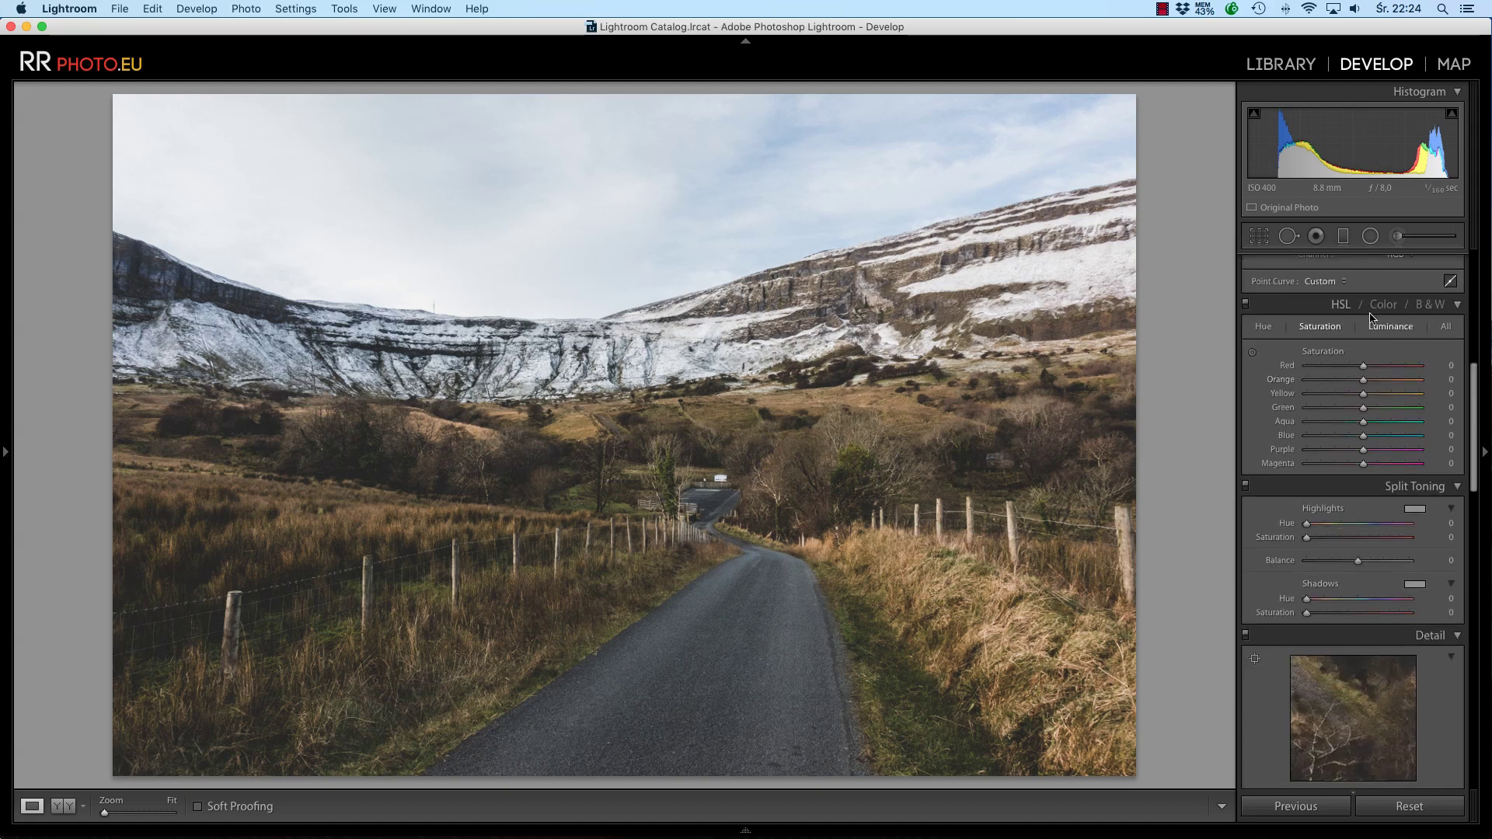
{"action": "left_click", "coordinate": [1446, 327]}
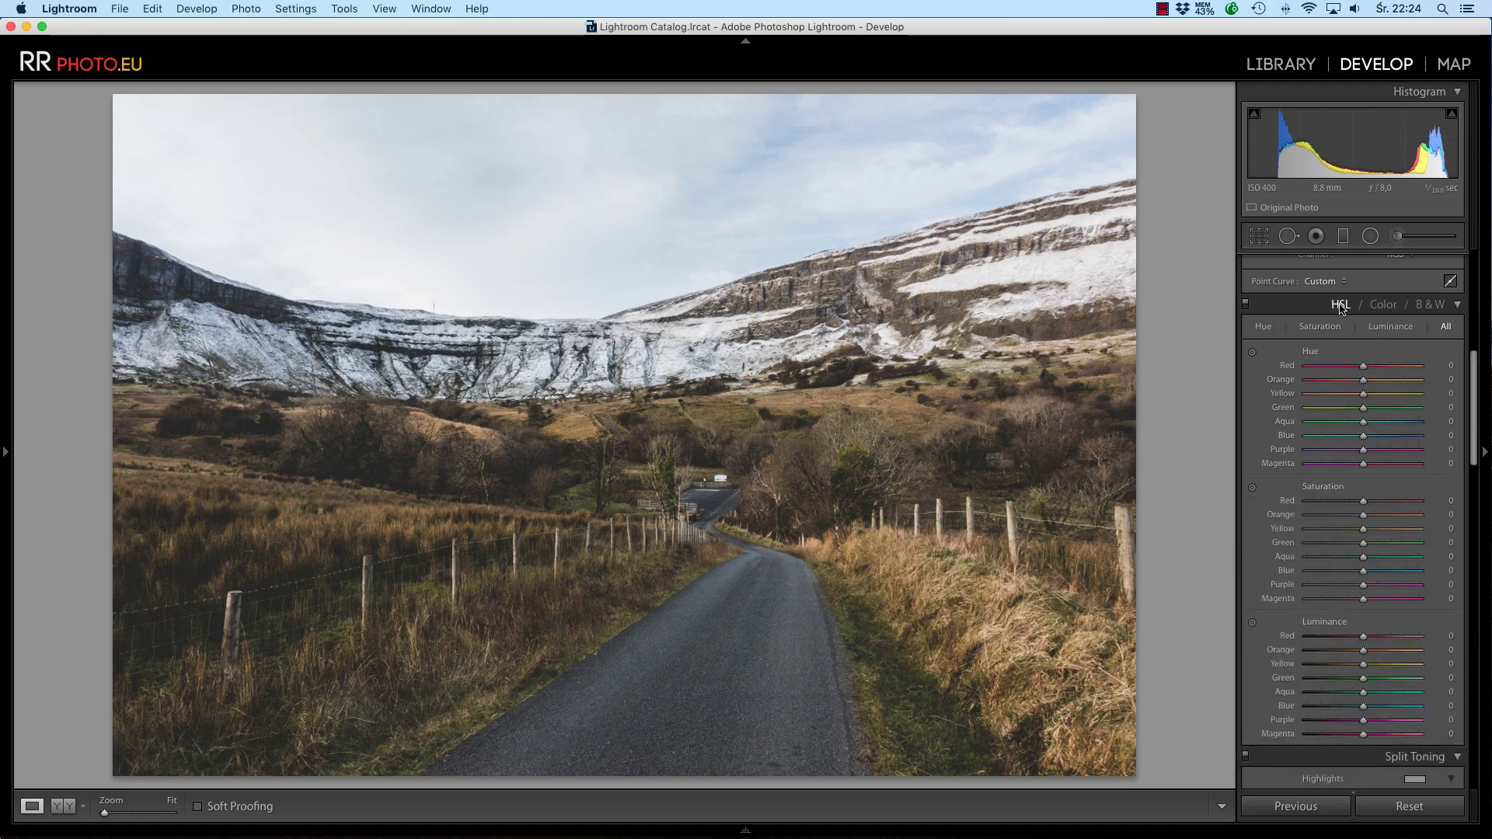
{"action": "scroll", "coordinate": [1380, 402], "scroll_direction": "down", "scroll_amount": 2}
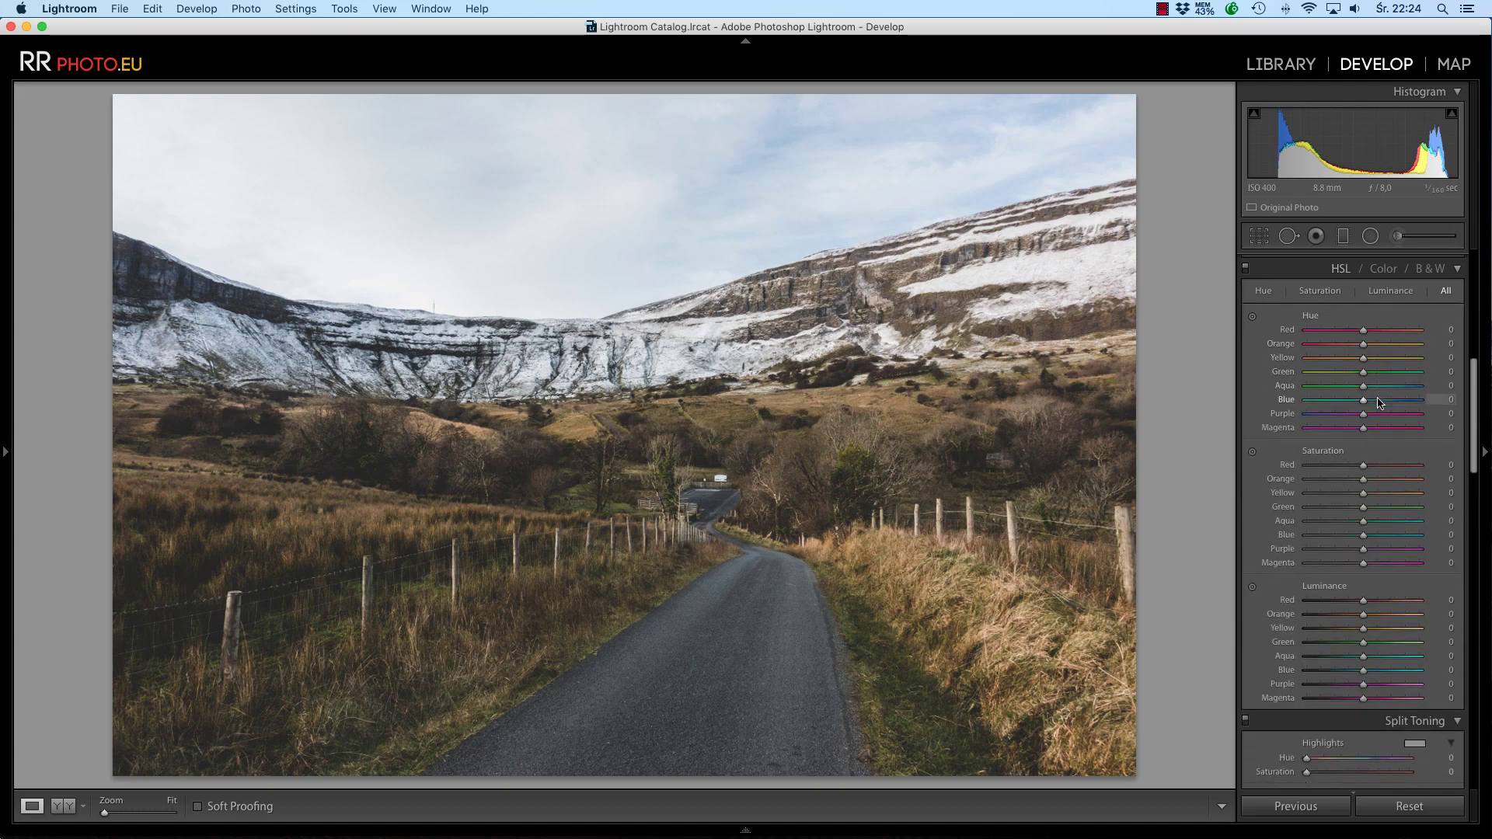
{"action": "scroll", "coordinate": [1357, 341], "scroll_direction": "down", "scroll_amount": 1}
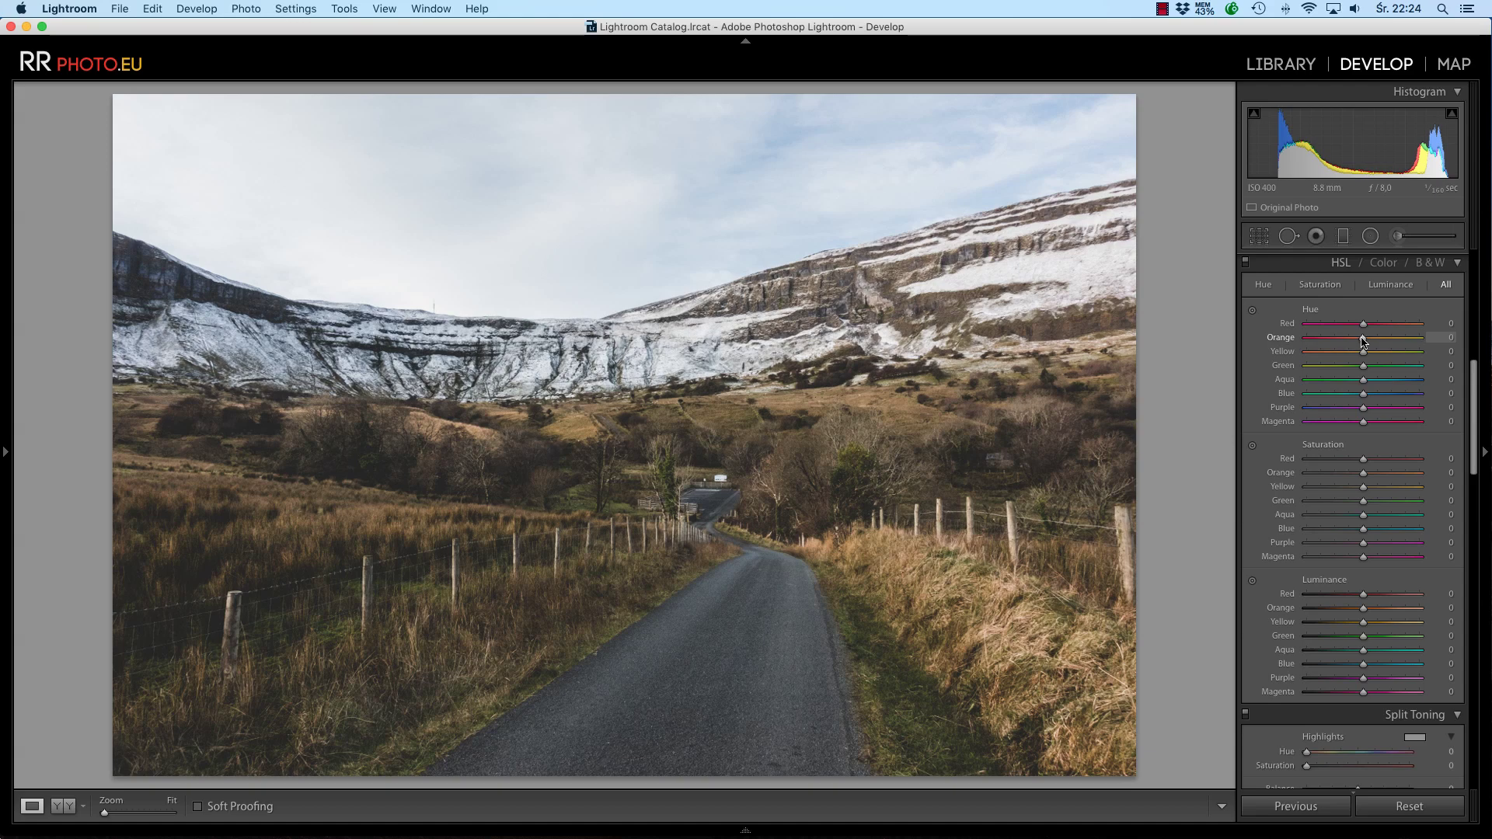
{"action": "left_click_drag", "start_coordinate": [1362, 338], "coordinate": [1241, 336]}
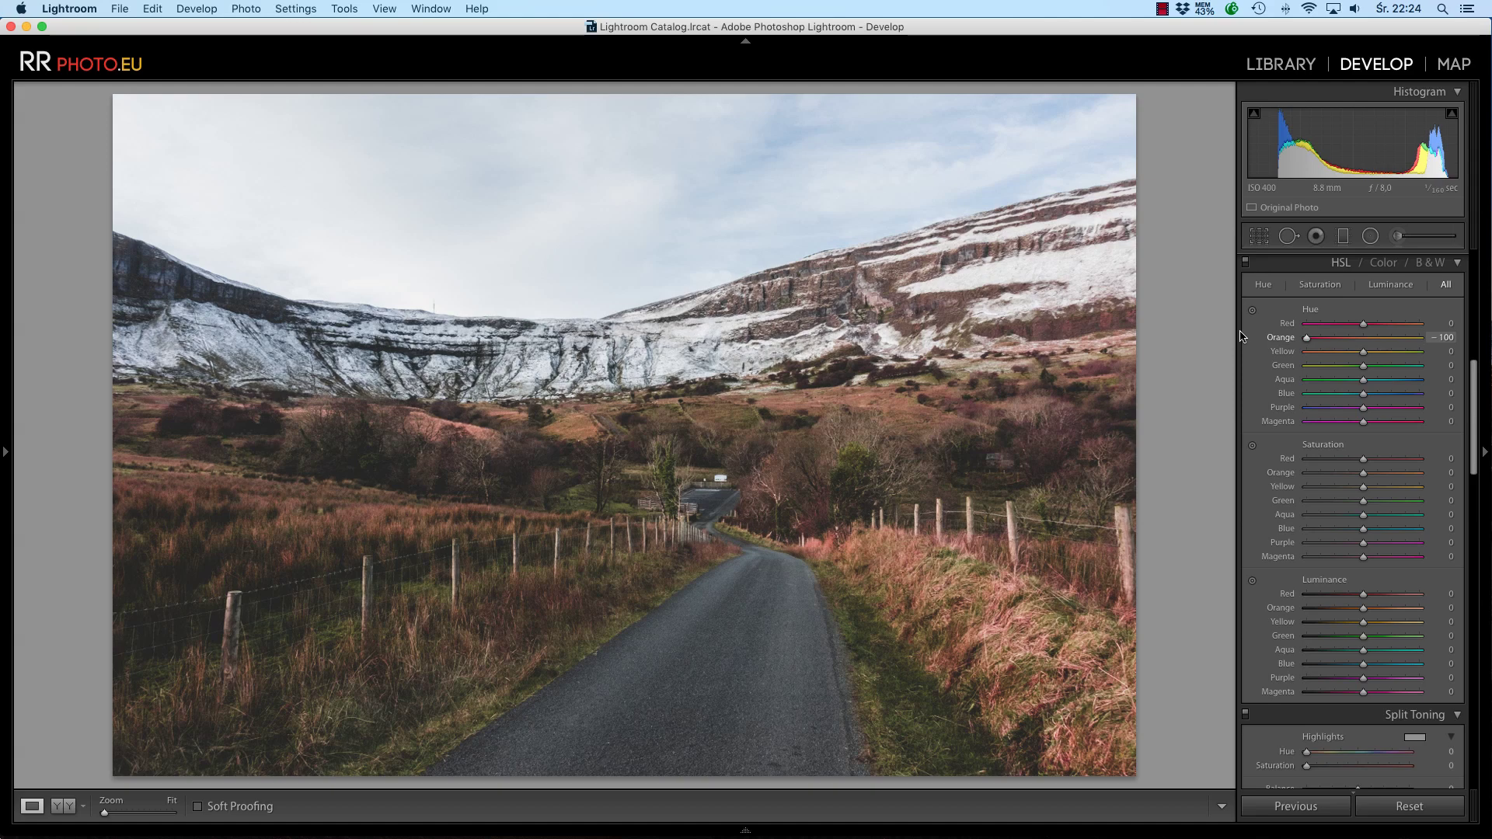
{"action": "left_click_drag", "start_coordinate": [1422, 342], "coordinate": [1444, 342]}
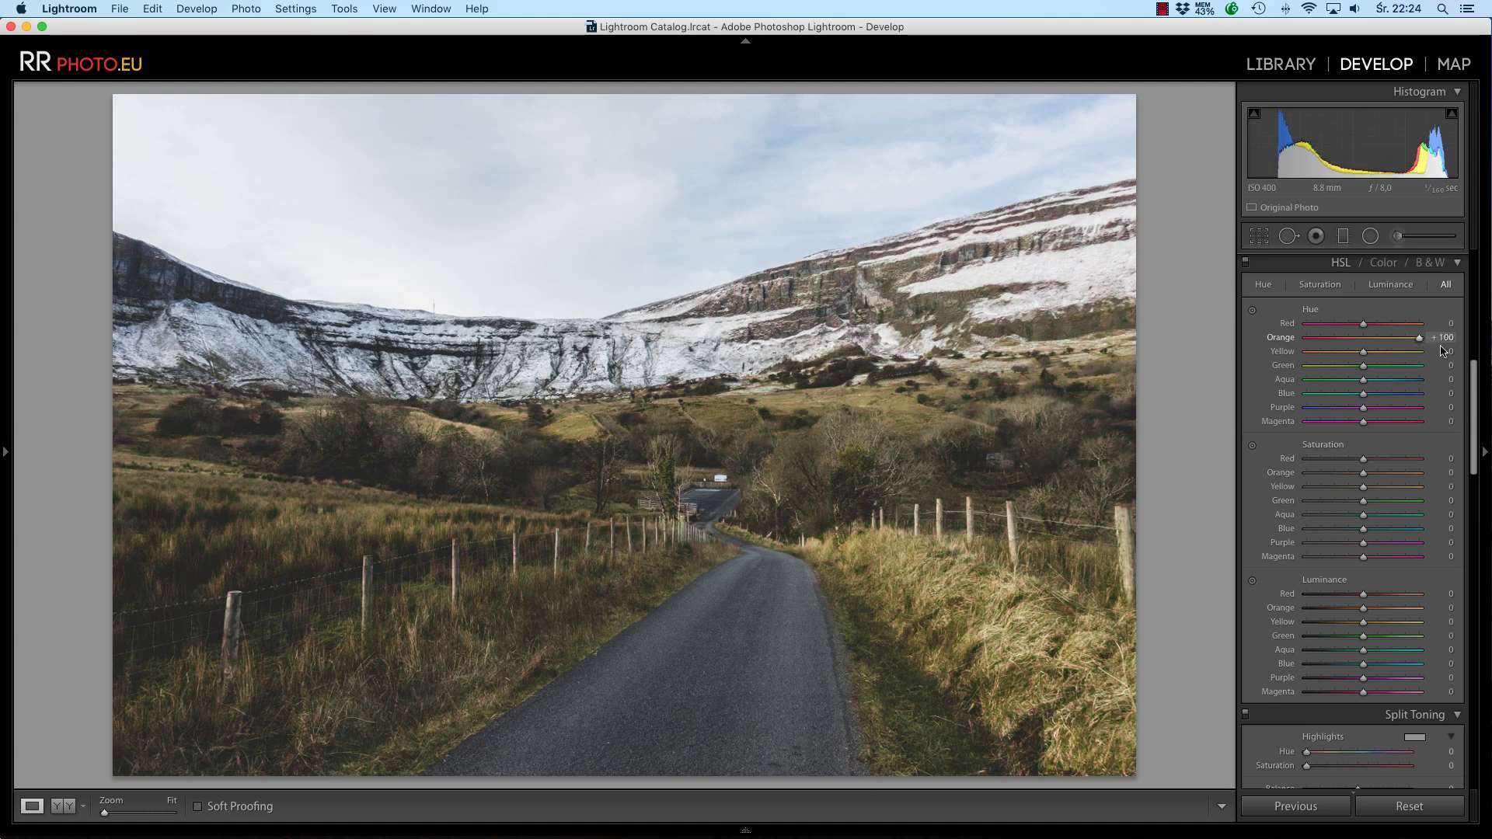
{"action": "left_click_drag", "start_coordinate": [1330, 342], "coordinate": [1285, 339]}
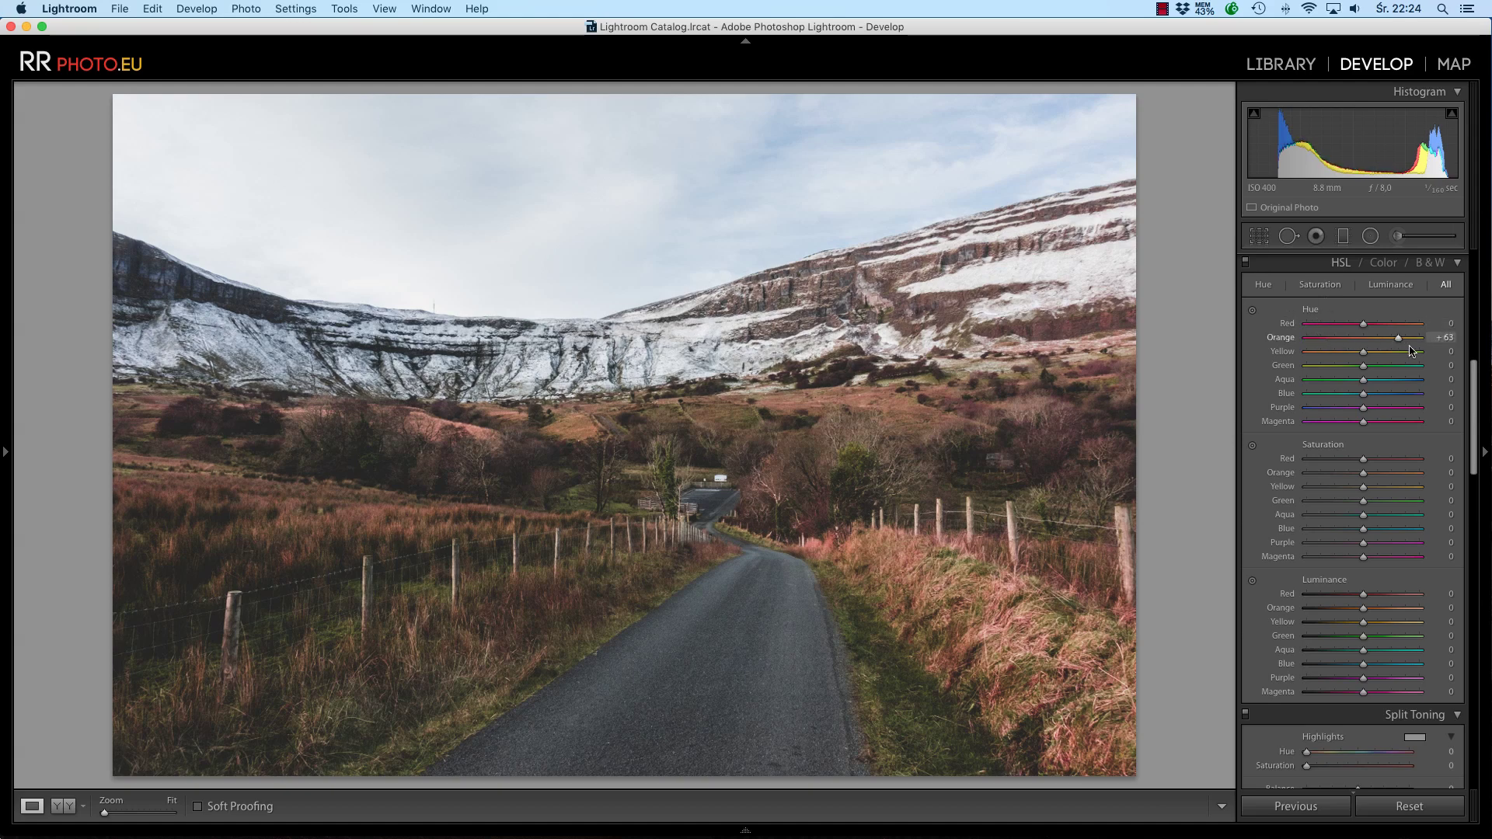
{"action": "mouse_move", "coordinate": [1326, 344]}
{"action": "left_mouse_down"}
{"action": "mouse_move", "coordinate": [1302, 342]}
{"action": "mouse_move", "coordinate": [1367, 348]}
{"action": "left_mouse_up"}
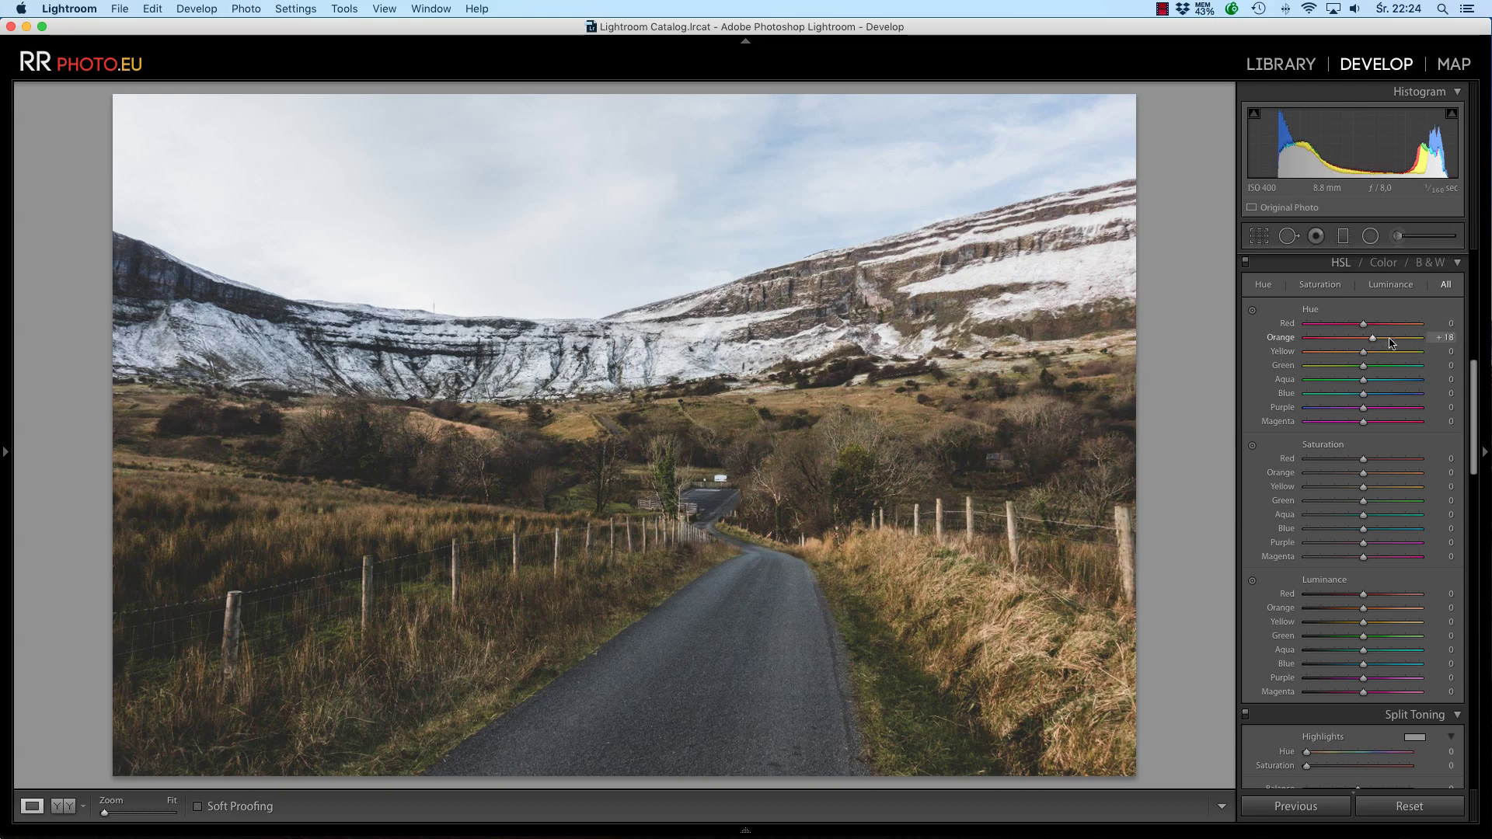
{"action": "mouse_move", "coordinate": [1366, 344]}
{"action": "left_mouse_down"}
{"action": "mouse_move", "coordinate": [1446, 344]}
{"action": "mouse_move", "coordinate": [1230, 335]}
{"action": "left_mouse_up"}
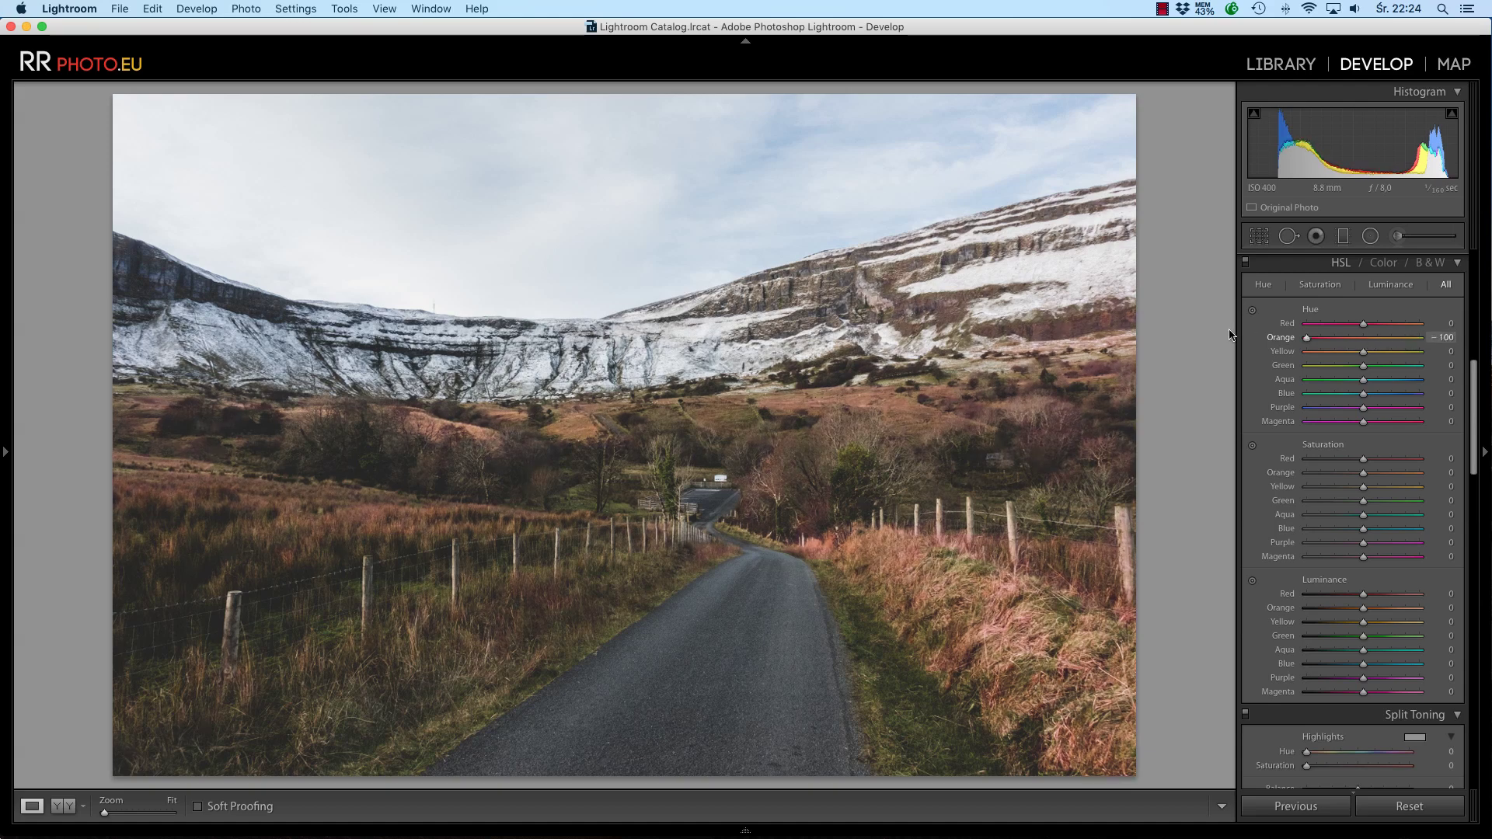
{"action": "double_click", "coordinate": [1385, 344]}
{"action": "left_click_drag", "start_coordinate": [1364, 338], "coordinate": [1344, 348]}
Set the Yellow hue to -22 after trying both extremes
{"action": "left_click_drag", "start_coordinate": [1364, 352], "coordinate": [1278, 355]}
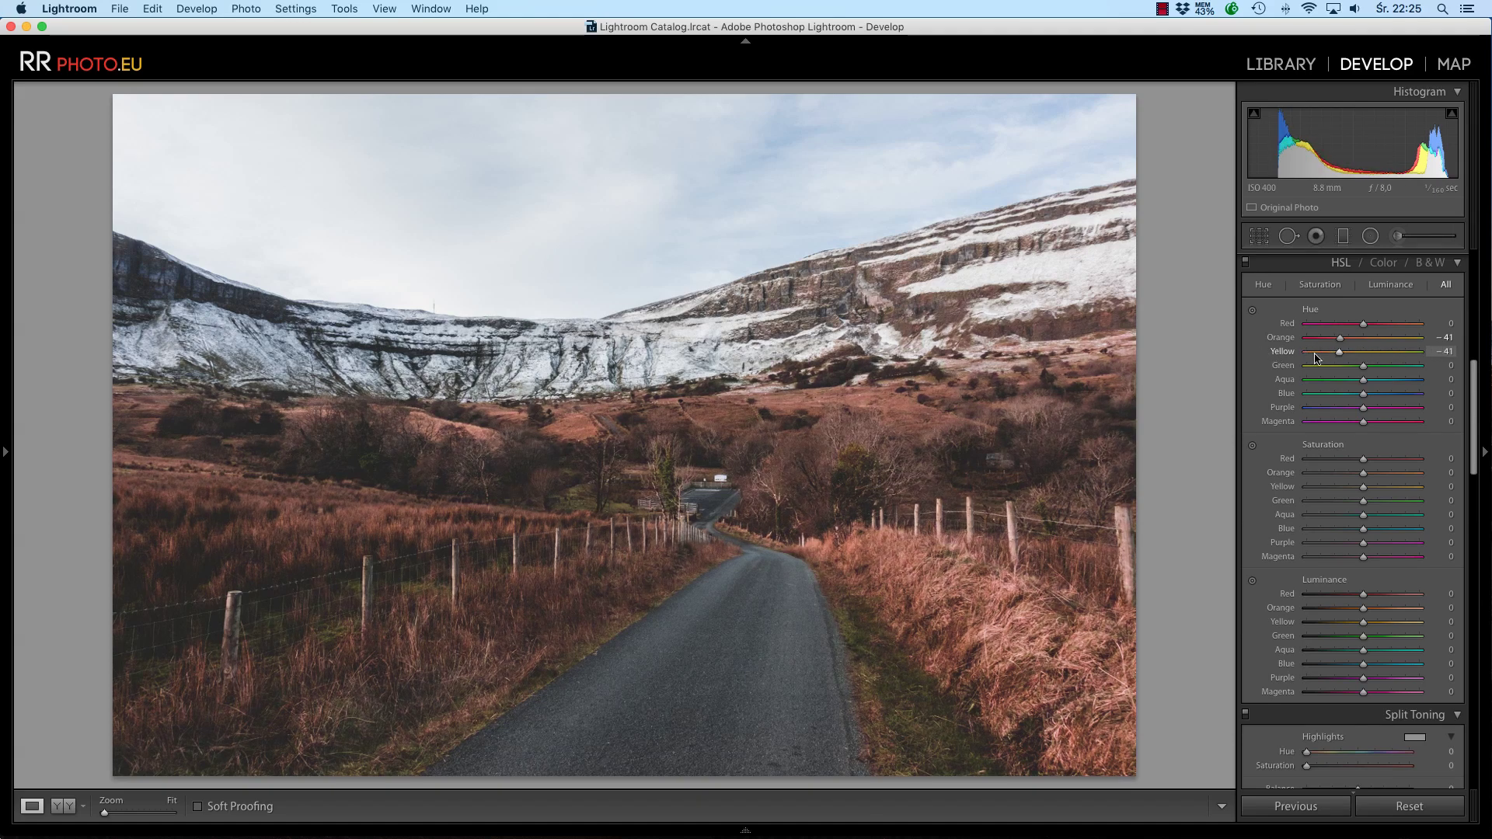
{"action": "left_click_drag", "start_coordinate": [1313, 357], "coordinate": [1449, 359]}
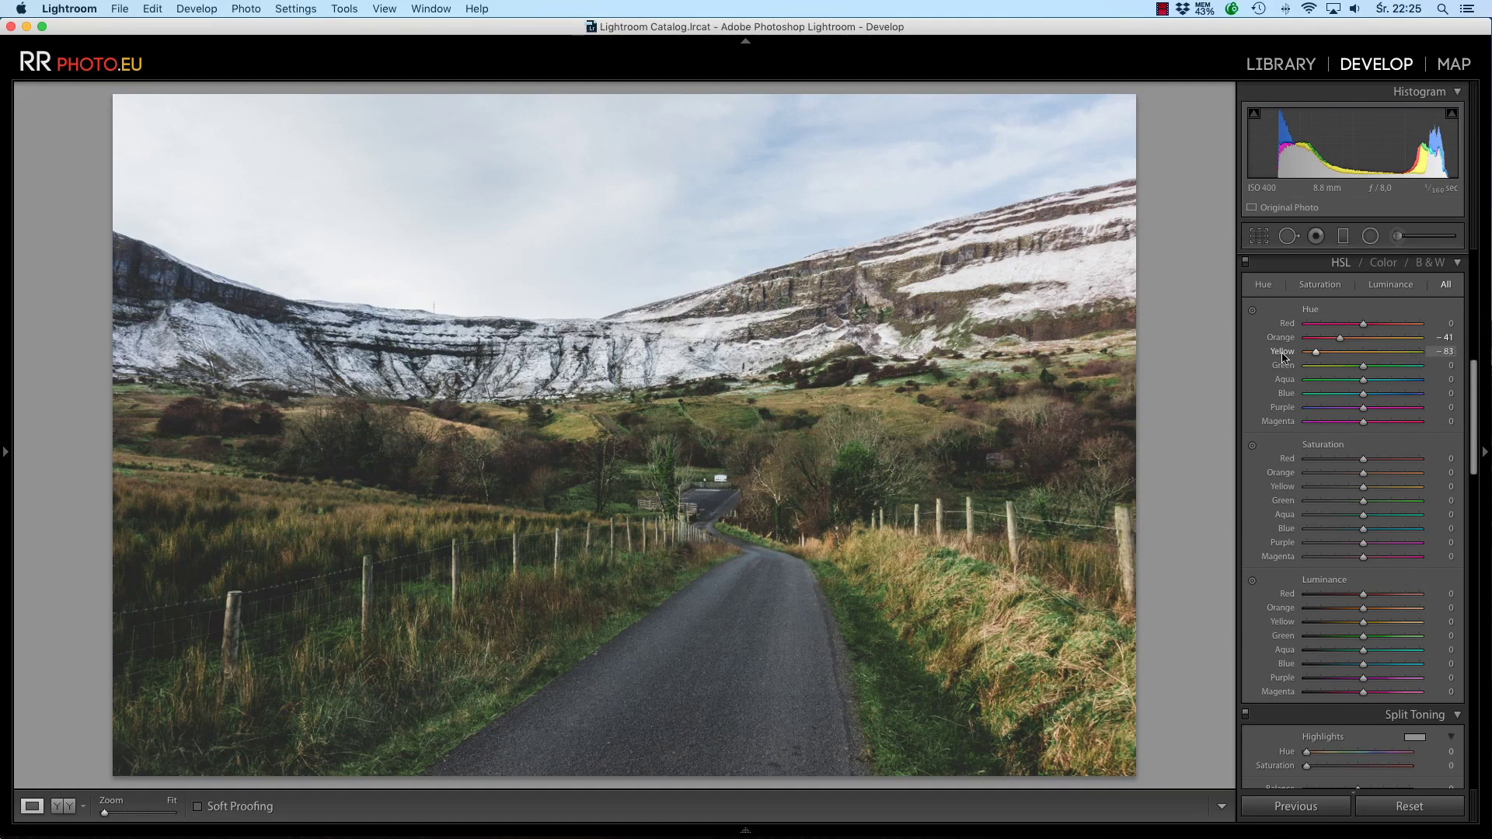
{"action": "left_click_drag", "start_coordinate": [1282, 355], "coordinate": [1352, 361]}
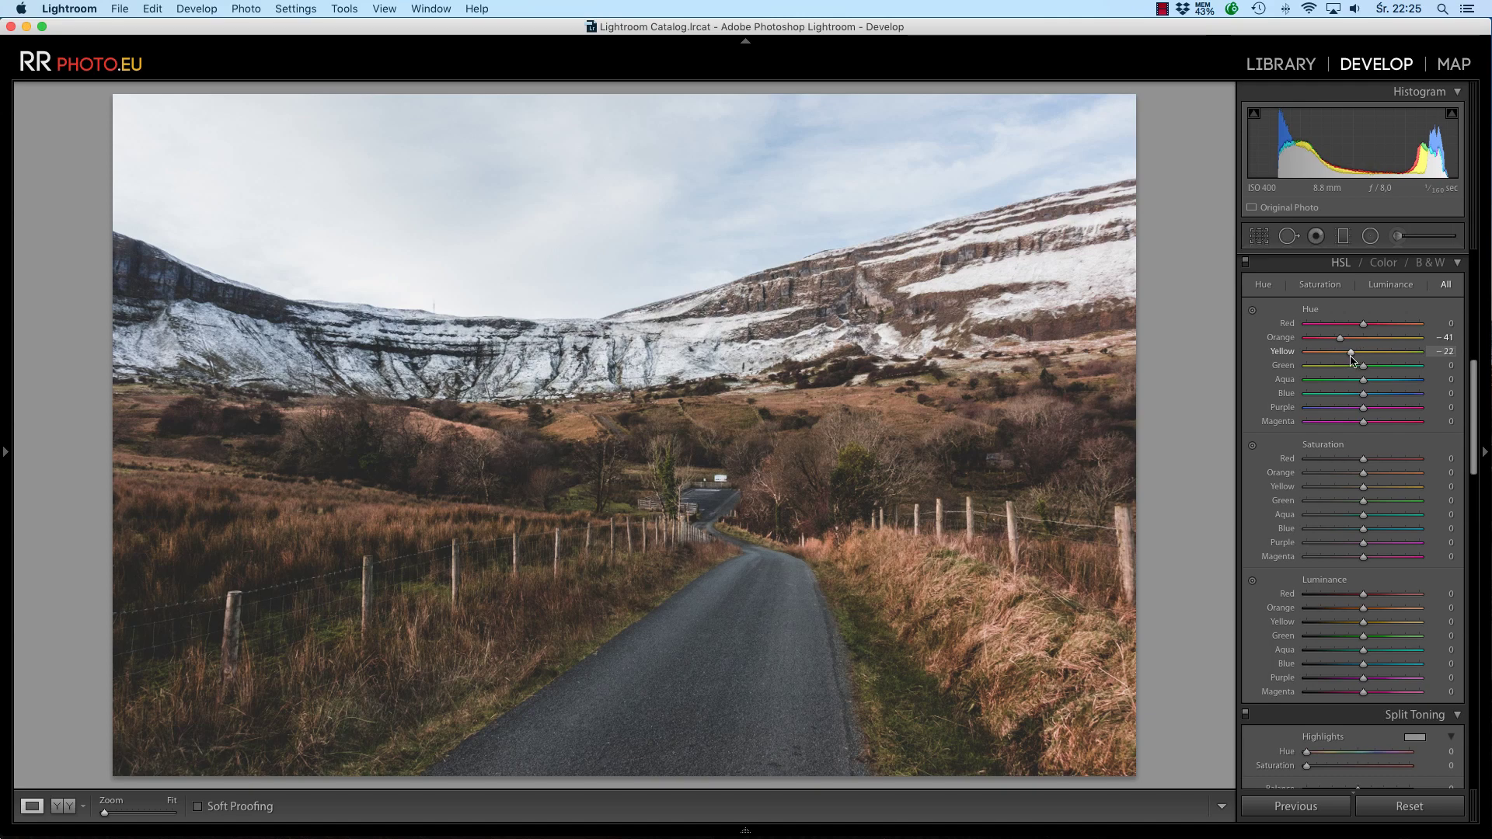
{"action": "scroll", "coordinate": [1414, 357], "scroll_direction": "down", "scroll_amount": 1}
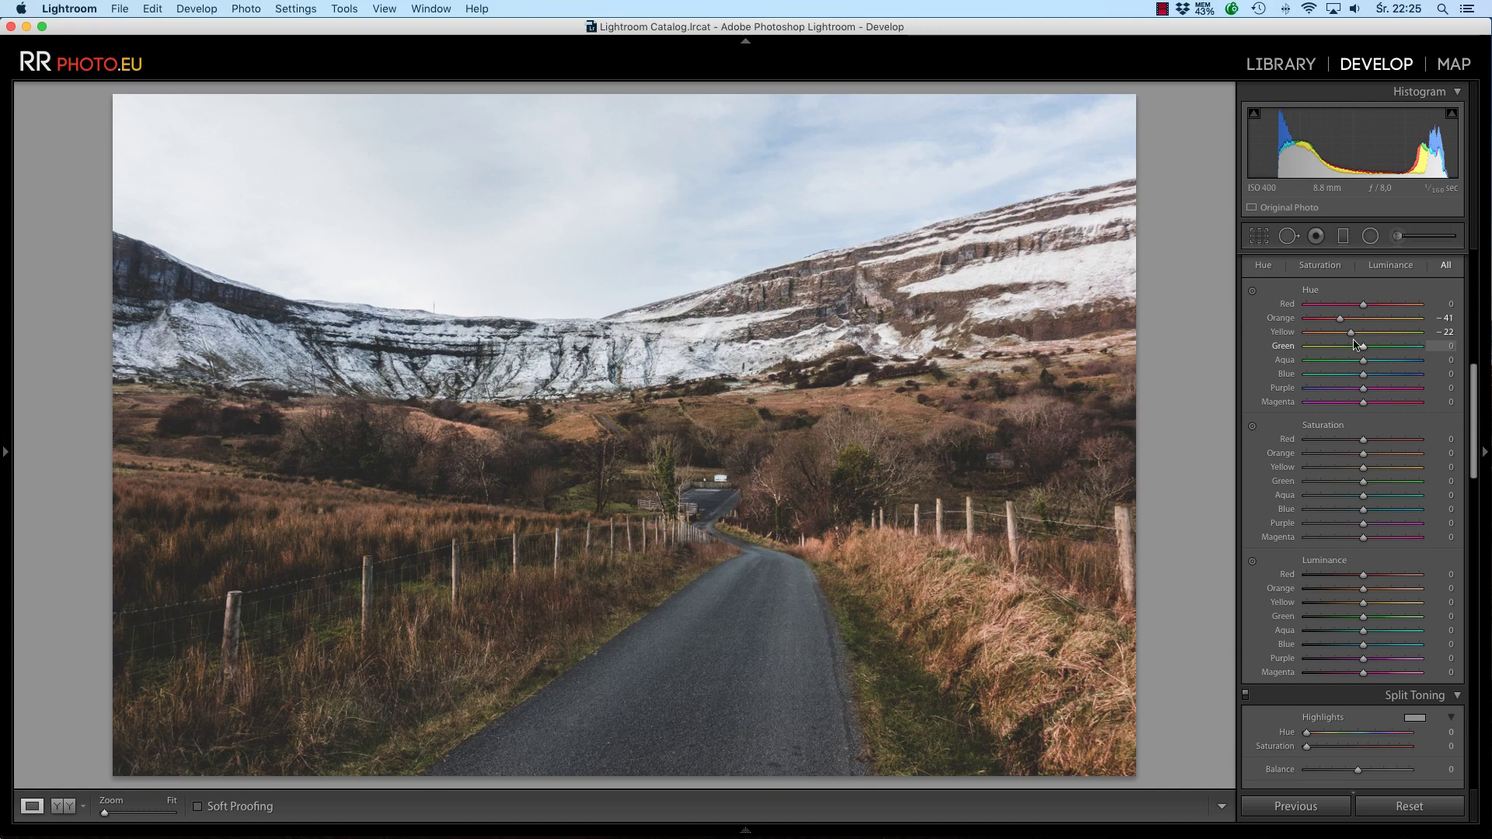
{"action": "scroll", "coordinate": [1425, 368], "scroll_direction": "down", "scroll_amount": 2}
Lower the Green saturation to -61 after testing the maximum
{"action": "scroll", "coordinate": [1425, 368], "scroll_direction": "down", "scroll_amount": 1}
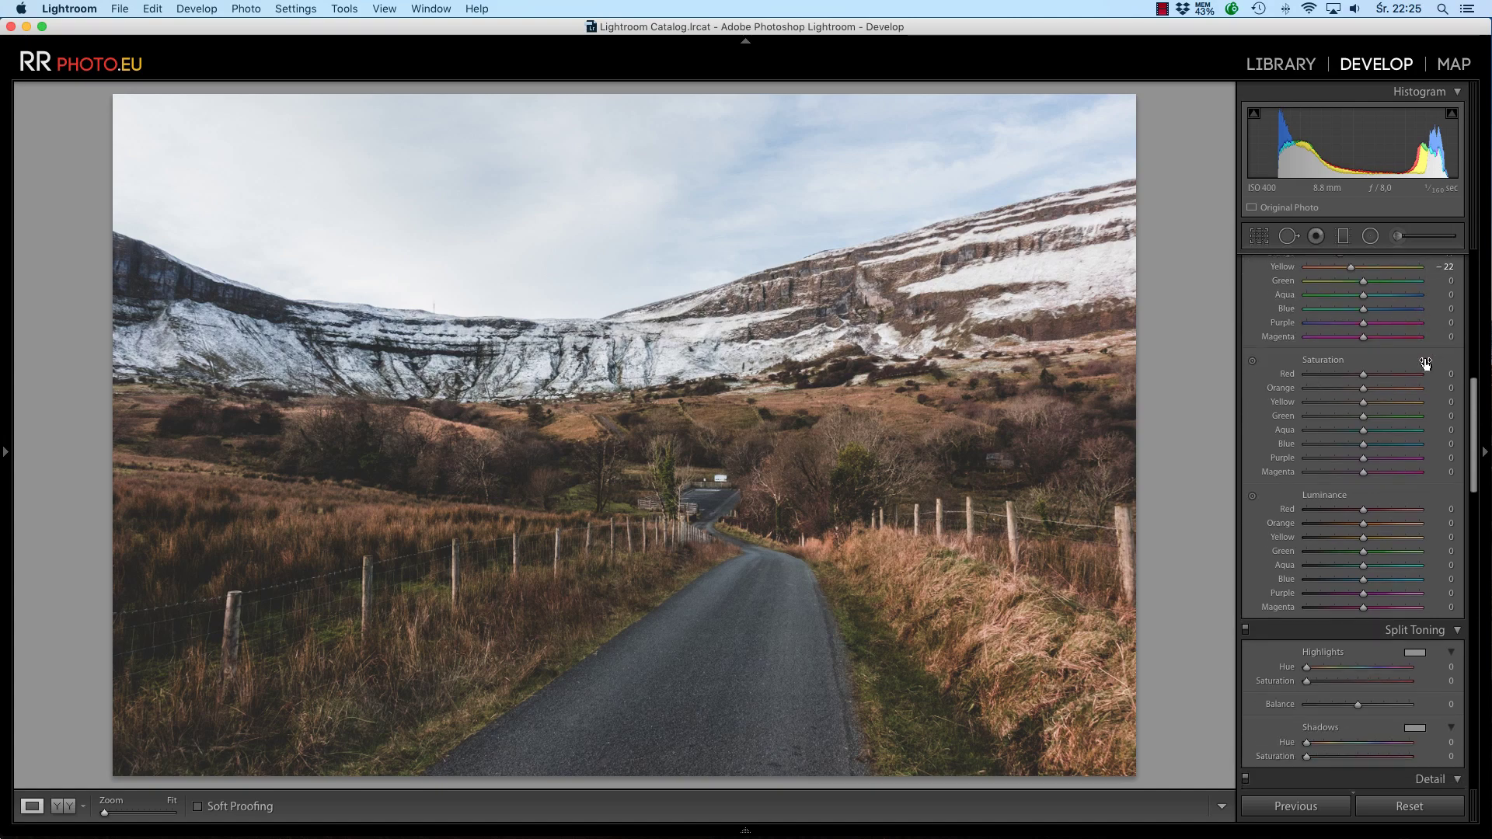
{"action": "scroll", "coordinate": [1425, 369], "scroll_direction": "down", "scroll_amount": 1}
{"action": "scroll", "coordinate": [1425, 368], "scroll_direction": "down", "scroll_amount": 2}
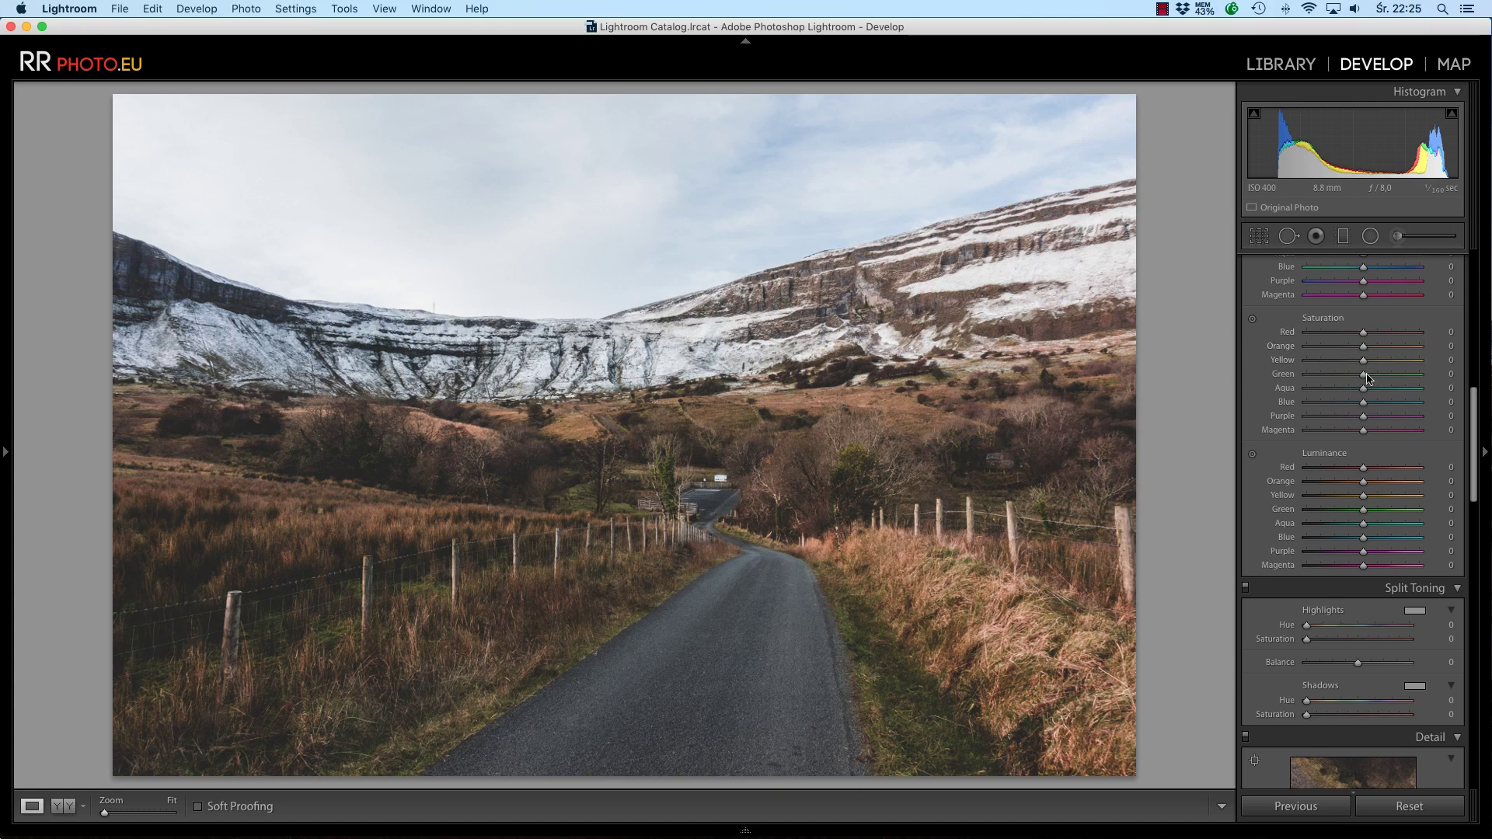
{"action": "left_click_drag", "start_coordinate": [1364, 377], "coordinate": [1465, 380]}
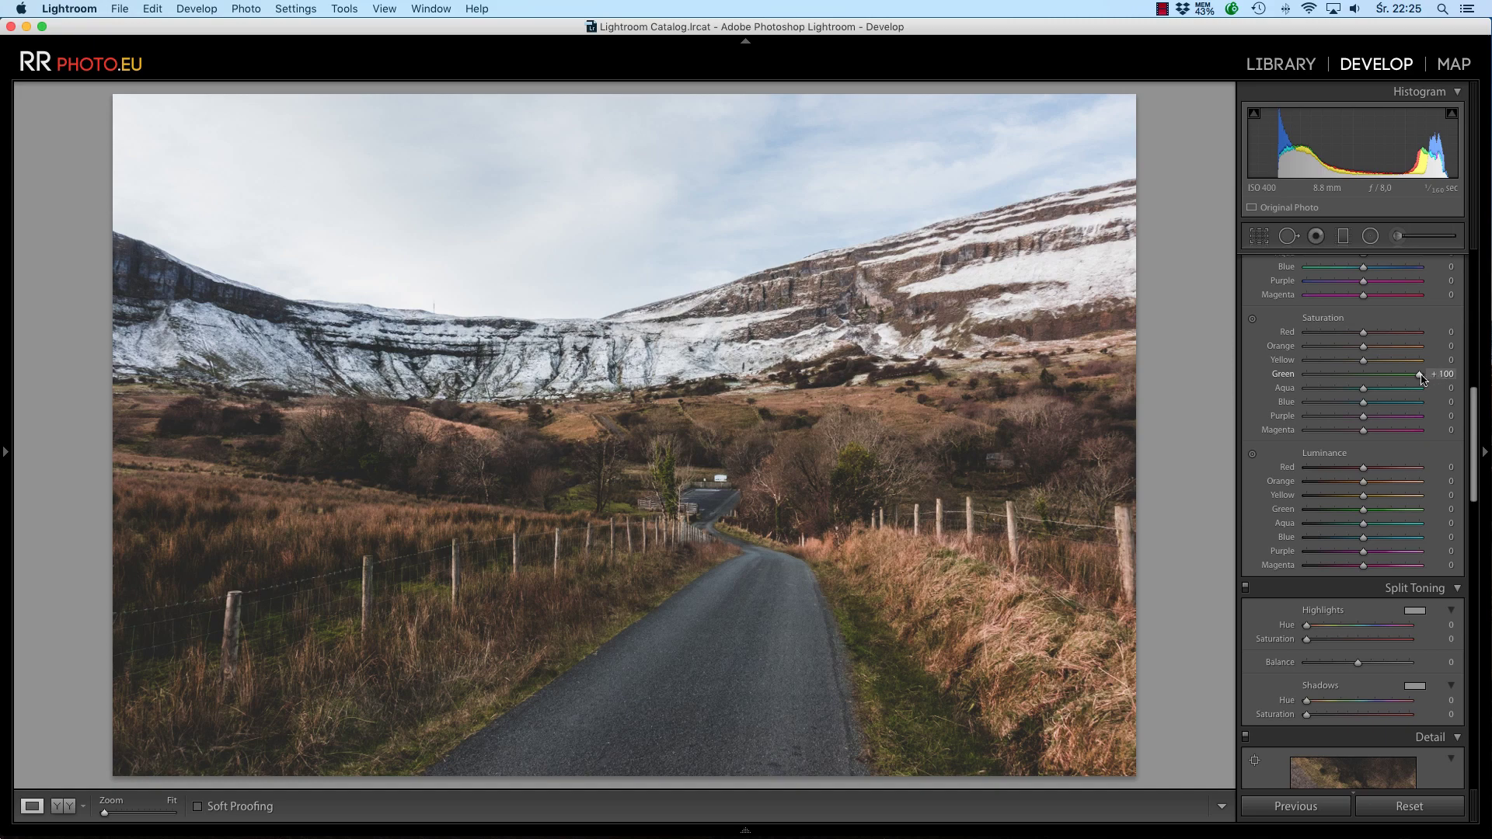
{"action": "mouse_move", "coordinate": [1421, 378]}
{"action": "left_mouse_down"}
{"action": "mouse_move", "coordinate": [1272, 379]}
{"action": "mouse_move", "coordinate": [1359, 381]}
{"action": "mouse_move", "coordinate": [1328, 375]}
{"action": "left_mouse_up"}
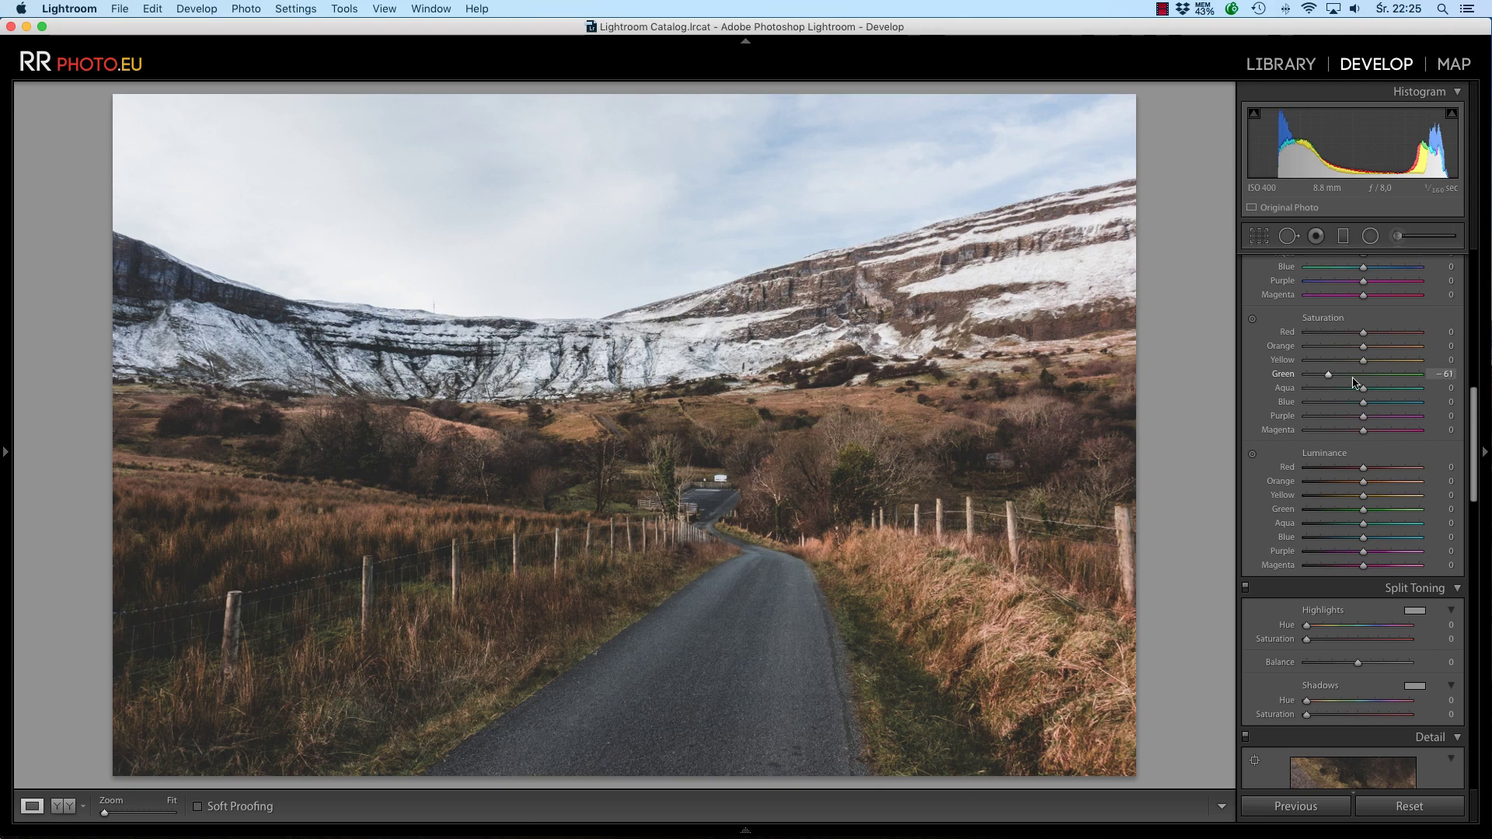
Darken the Green luminance to -65 after testing both extremes
{"action": "scroll", "coordinate": [1391, 357], "scroll_direction": "down", "scroll_amount": 3}
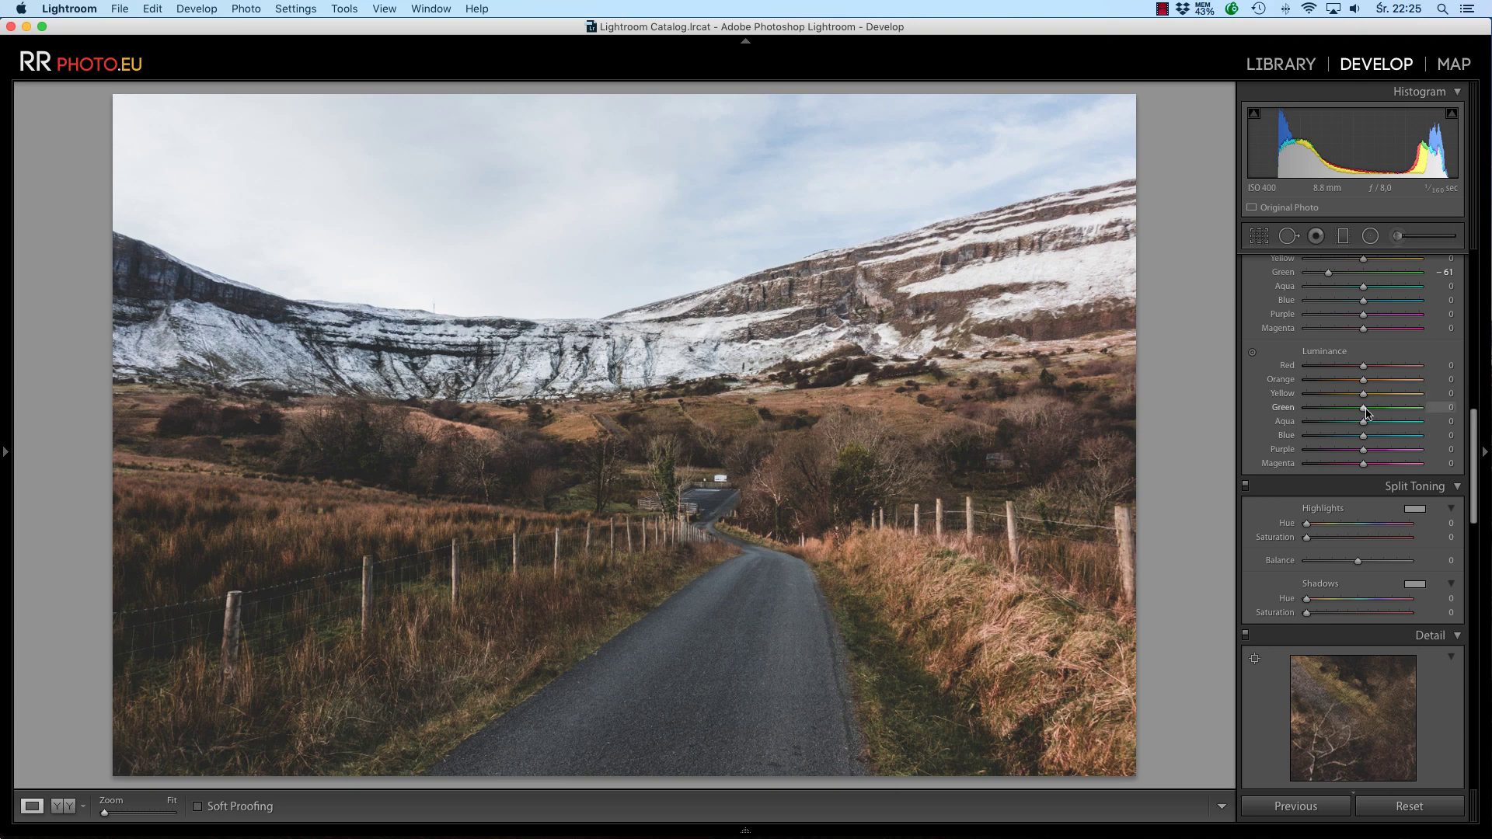
{"action": "left_click_drag", "start_coordinate": [1369, 414], "coordinate": [1436, 416]}
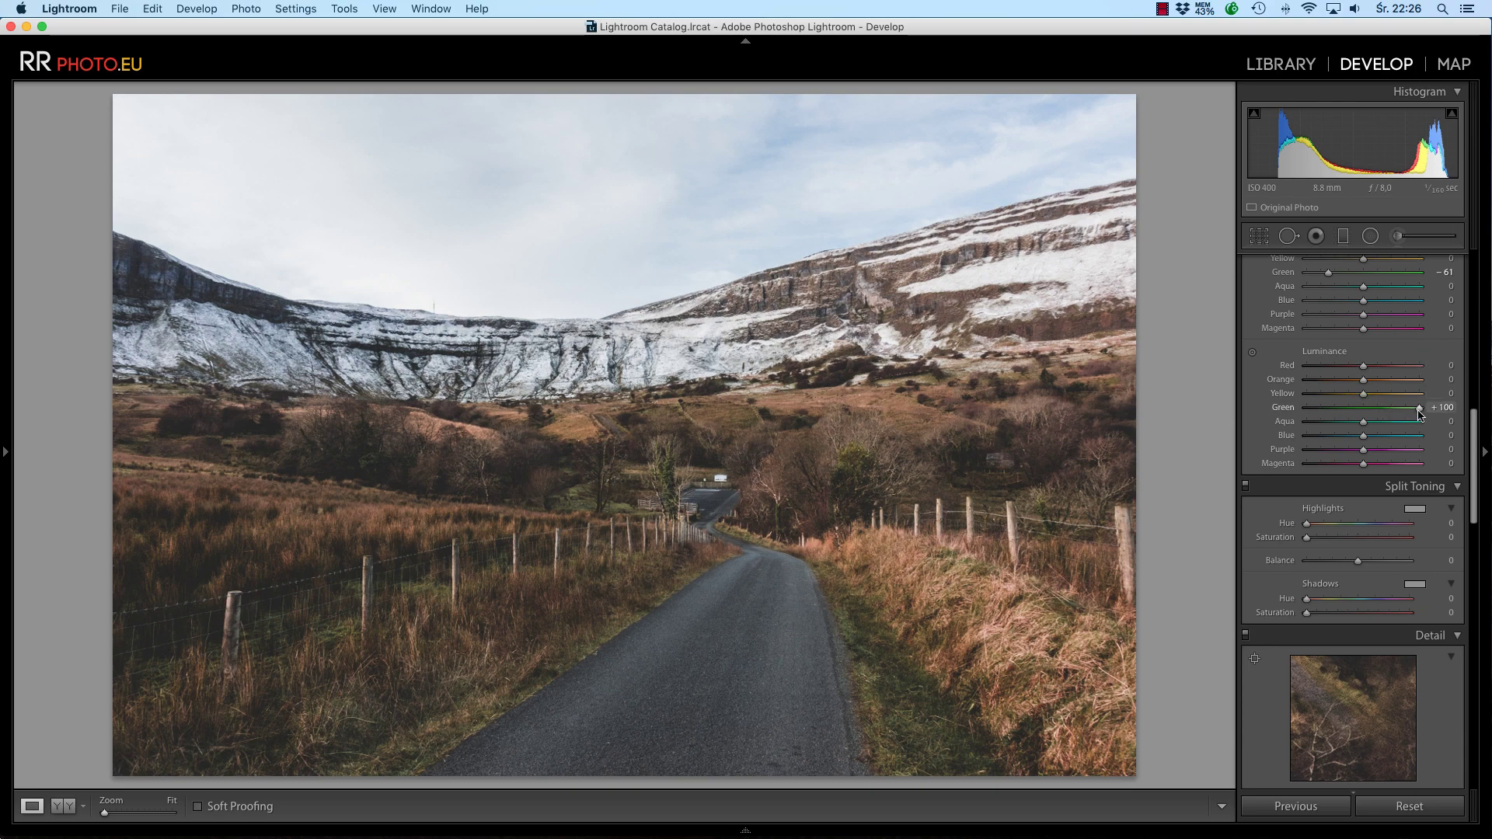
{"action": "left_click_drag", "start_coordinate": [1419, 414], "coordinate": [1229, 412]}
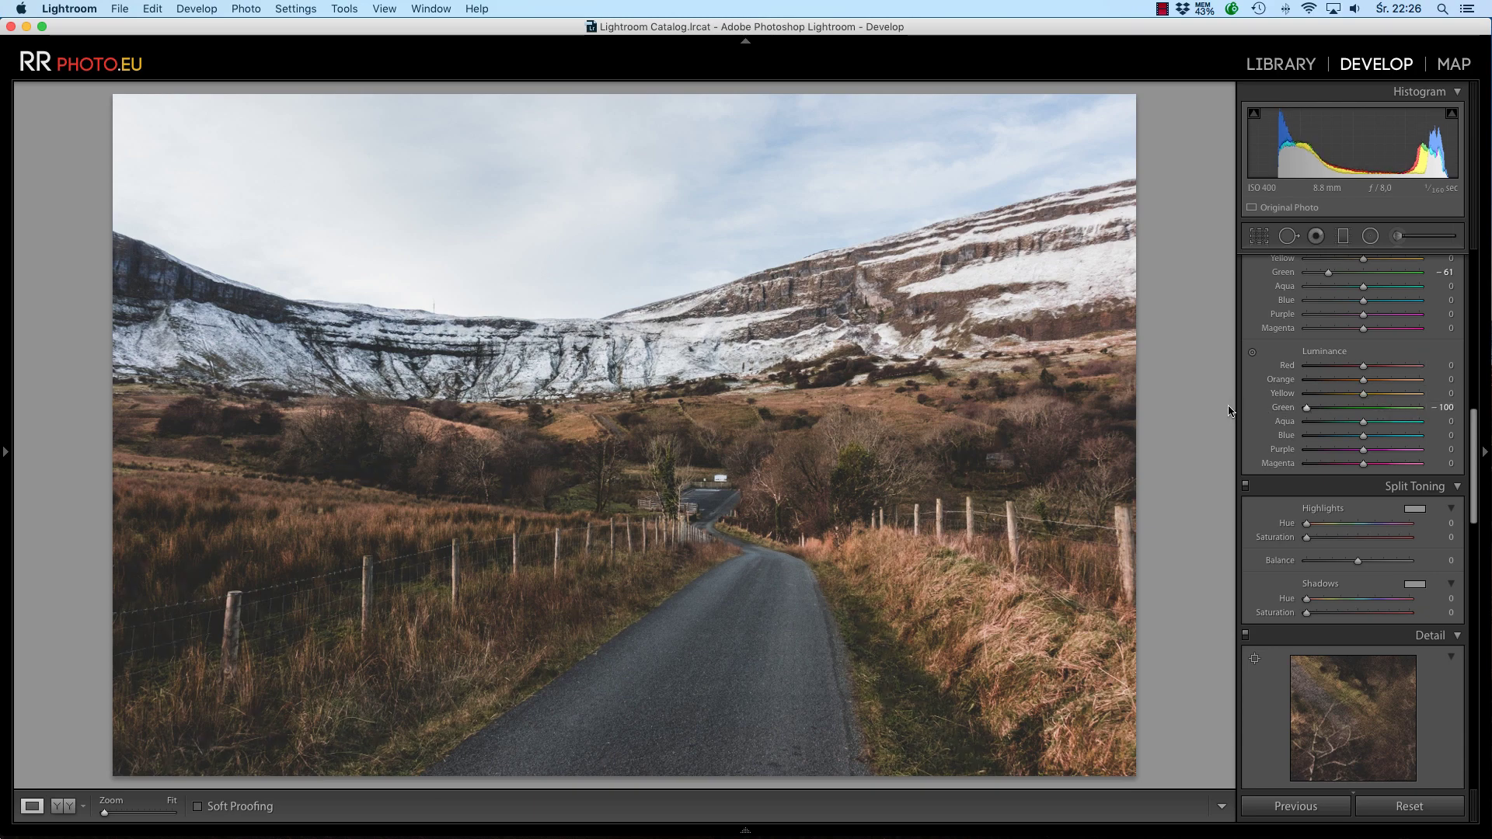
{"action": "mouse_move", "coordinate": [1309, 412]}
{"action": "left_mouse_down"}
{"action": "mouse_move", "coordinate": [1352, 415]}
{"action": "mouse_move", "coordinate": [1329, 416]}
{"action": "left_mouse_up"}
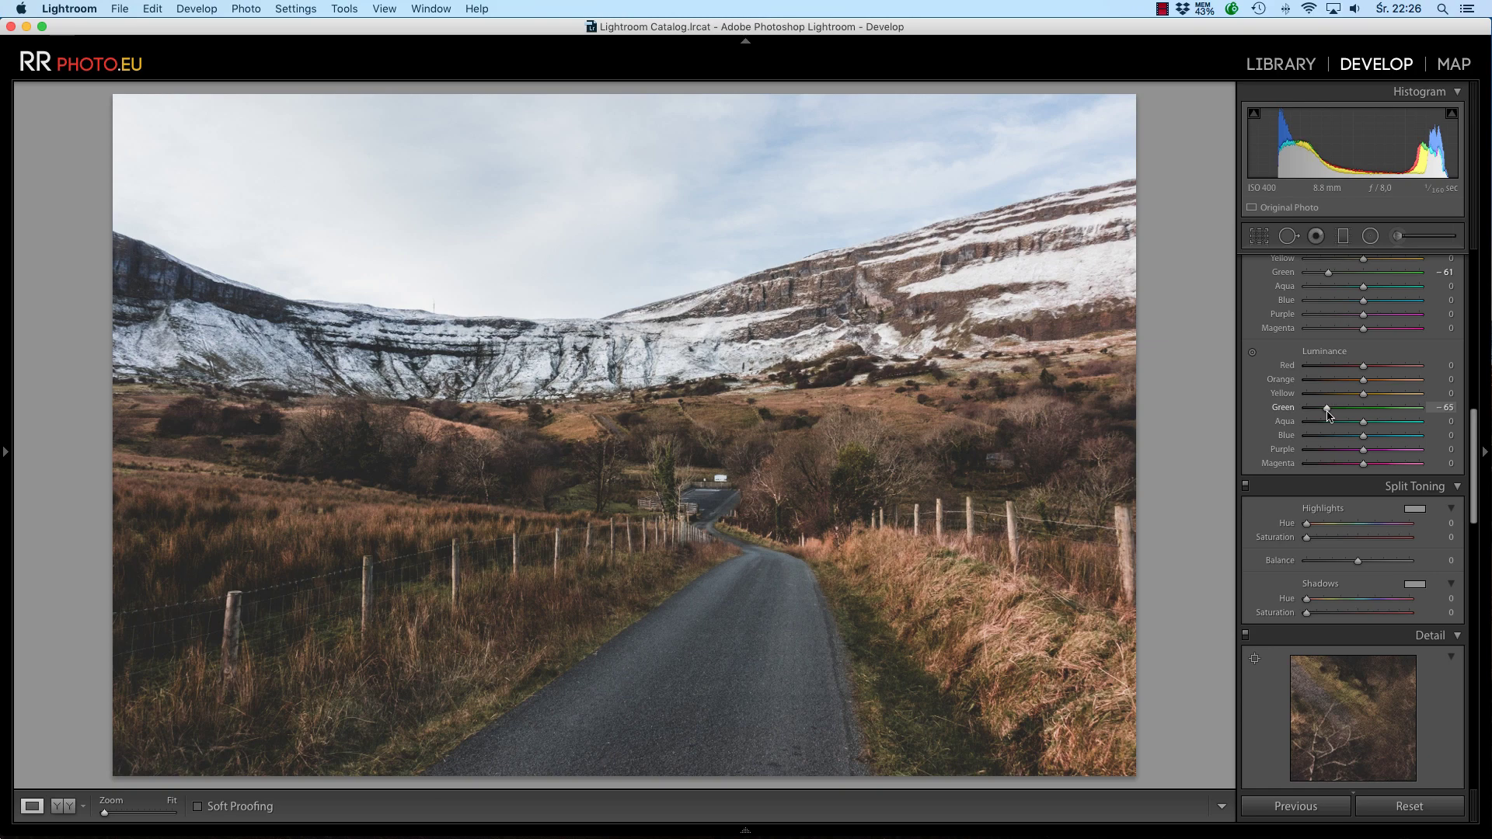
{"action": "scroll", "coordinate": [1328, 415], "scroll_direction": "up", "scroll_amount": 2}
{"action": "scroll", "coordinate": [1327, 408], "scroll_direction": "up", "scroll_amount": 2}
{"action": "scroll", "coordinate": [1325, 397], "scroll_direction": "up", "scroll_amount": 2}
{"action": "scroll", "coordinate": [1324, 386], "scroll_direction": "up", "scroll_amount": 2}
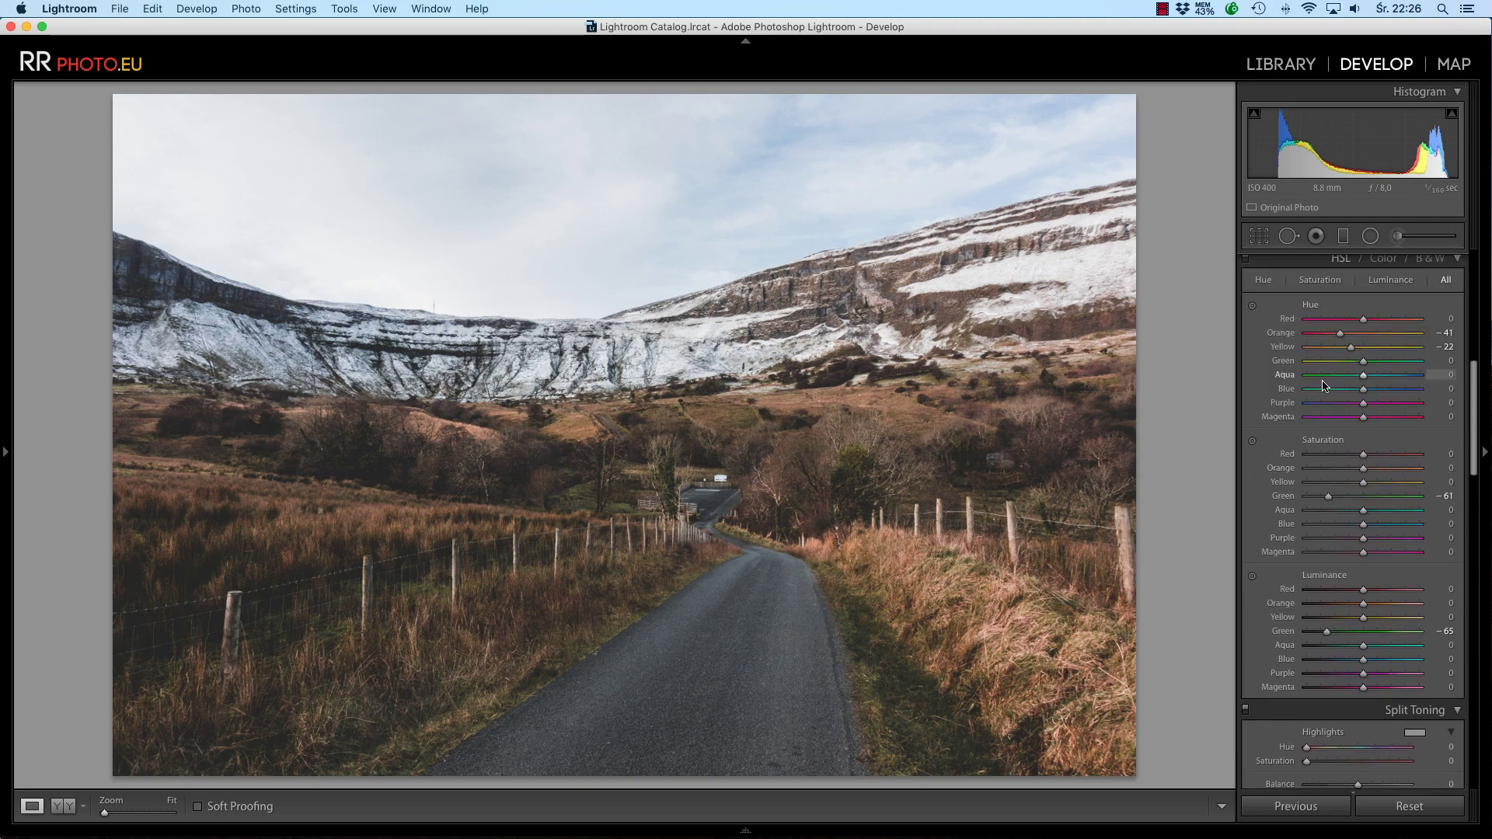
{"action": "scroll", "coordinate": [1324, 385], "scroll_direction": "up", "scroll_amount": 1}
{"action": "left_click", "coordinate": [1245, 284]}
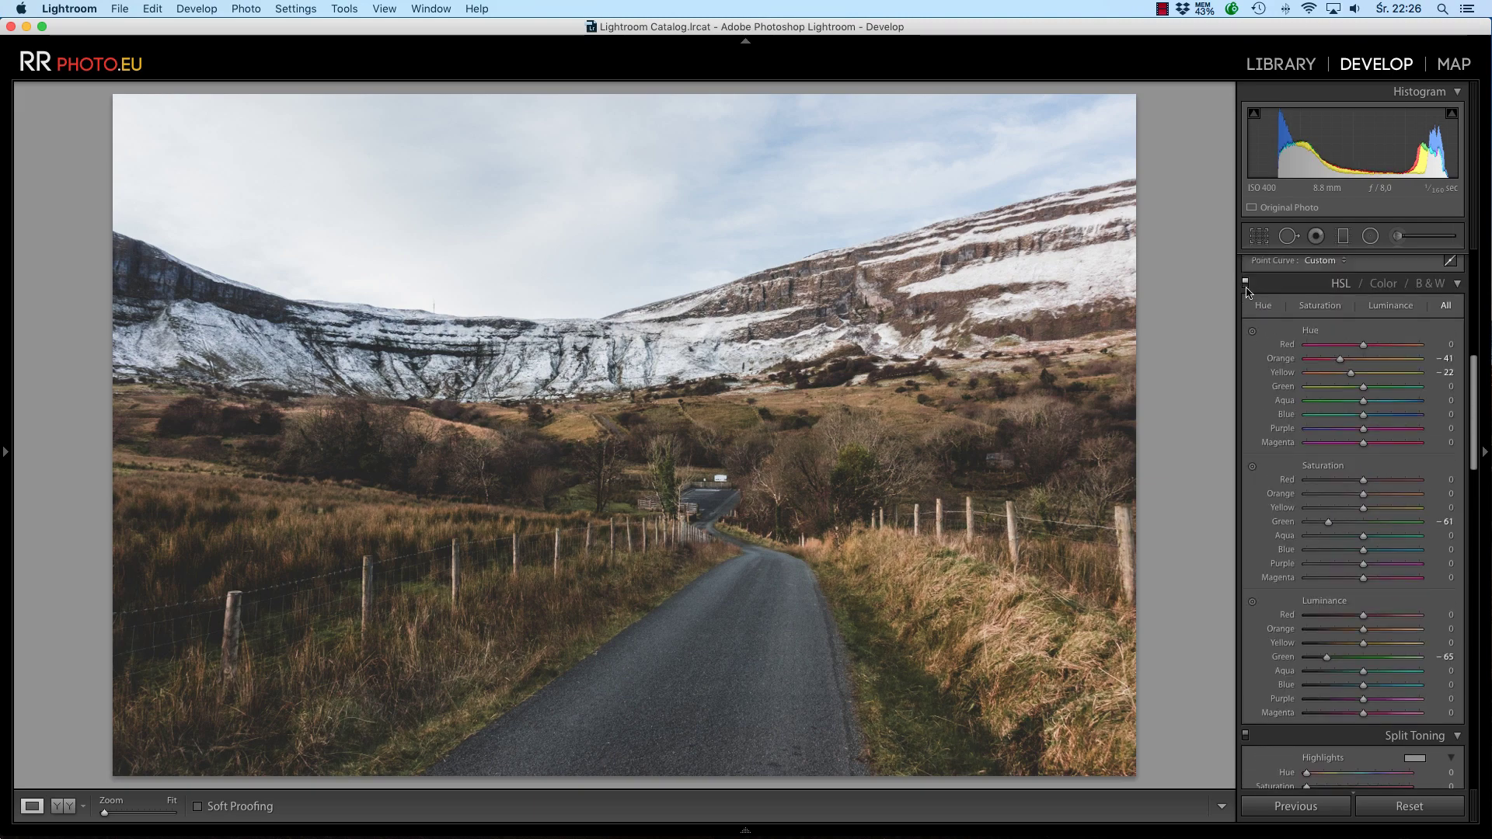
{"action": "left_click", "coordinate": [1246, 284]}
{"action": "left_click", "coordinate": [1246, 284]}
{"action": "scroll", "coordinate": [1366, 420], "scroll_direction": "down", "scroll_amount": 1}
{"action": "scroll", "coordinate": [1367, 420], "scroll_direction": "down", "scroll_amount": 5}
{"action": "scroll", "coordinate": [1367, 420], "scroll_direction": "down", "scroll_amount": 2}
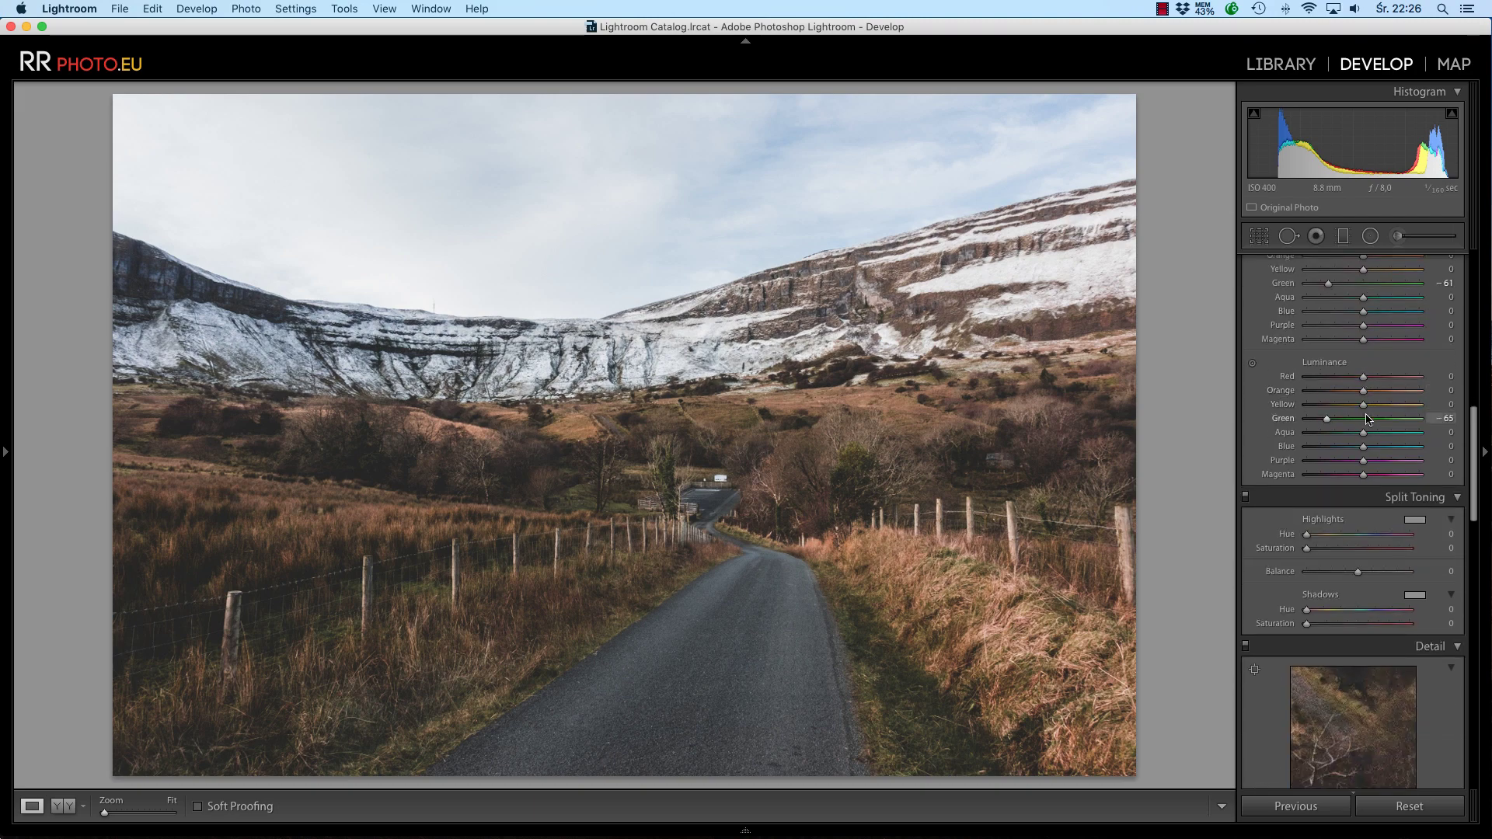
{"action": "scroll", "coordinate": [1367, 419], "scroll_direction": "down", "scroll_amount": 2}
{"action": "scroll", "coordinate": [1366, 420], "scroll_direction": "down", "scroll_amount": 2}
{"action": "scroll", "coordinate": [1367, 420], "scroll_direction": "down", "scroll_amount": 1}
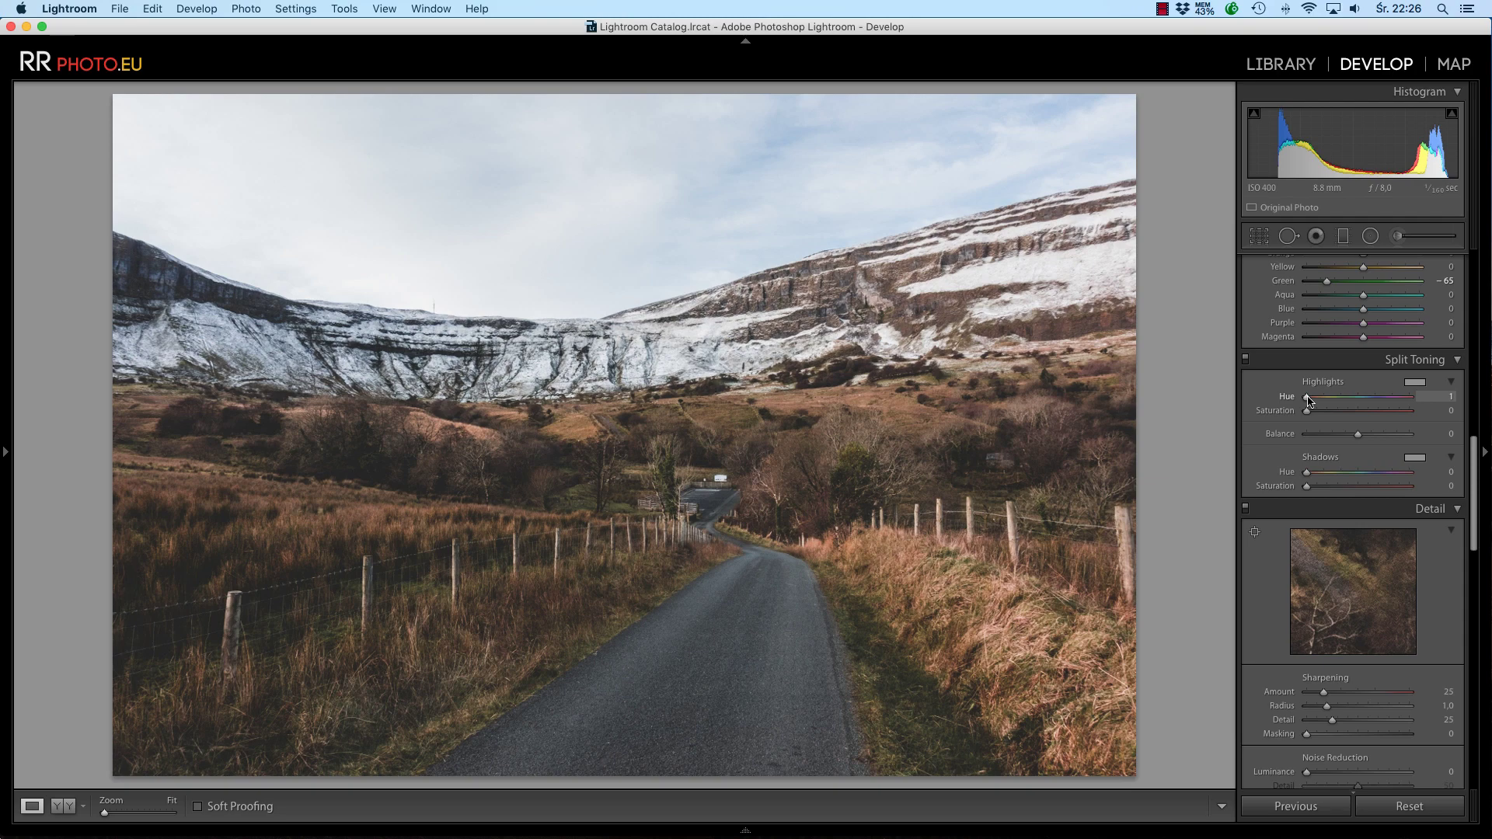
Preview highlight tint colours, then settle Highlights hue at 36 and saturation at 6
{"action": "mouse_move", "coordinate": [1309, 401]}
{"action": "left_mouse_down"}
{"action": "mouse_move", "coordinate": [1380, 403]}
{"action": "mouse_move", "coordinate": [1305, 400]}
{"action": "mouse_move", "coordinate": [1327, 402]}
{"action": "left_mouse_up"}
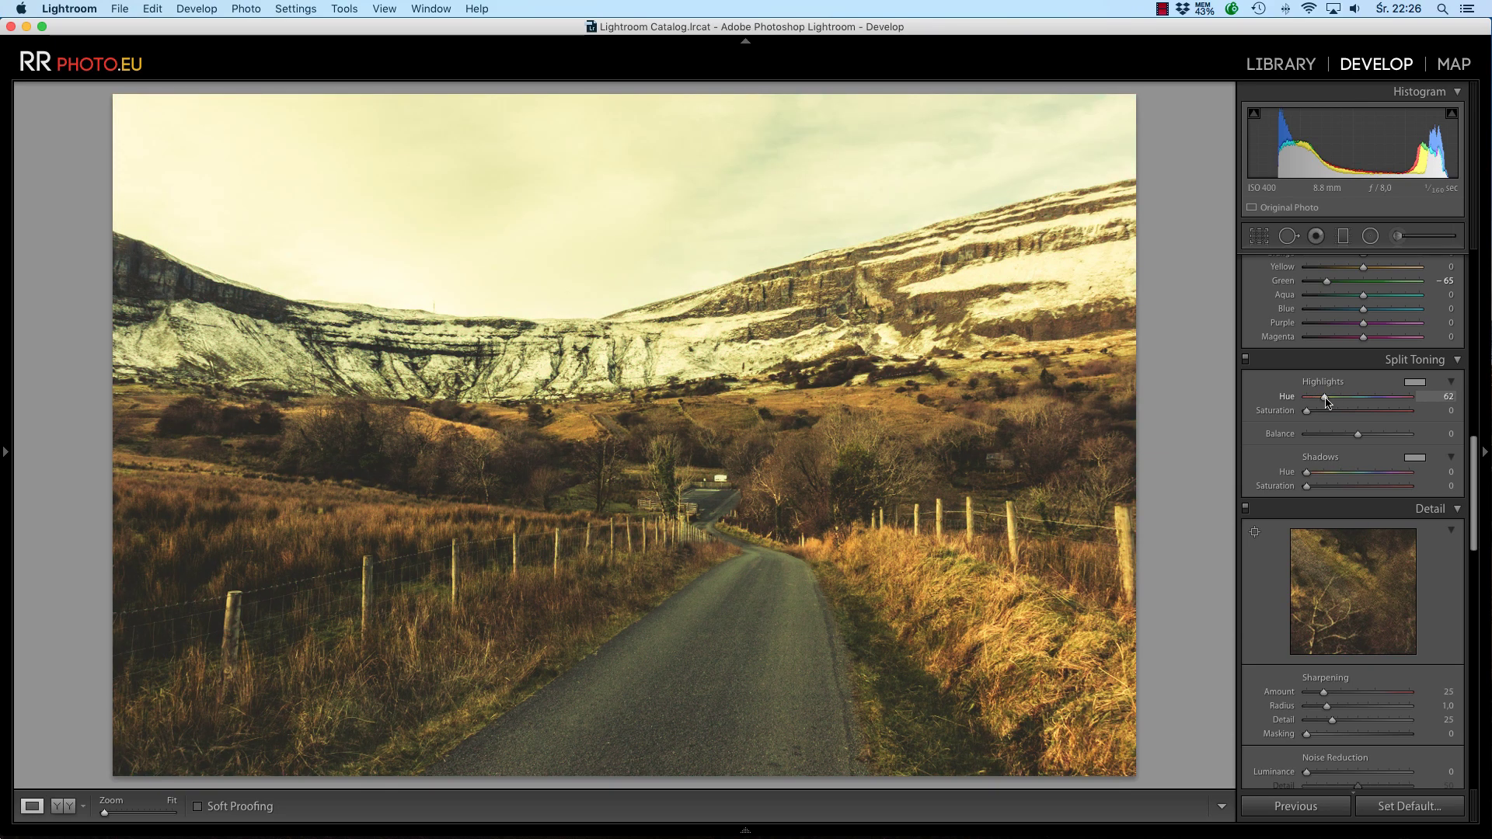
{"action": "left_click_drag", "start_coordinate": [1327, 402], "coordinate": [1378, 404]}
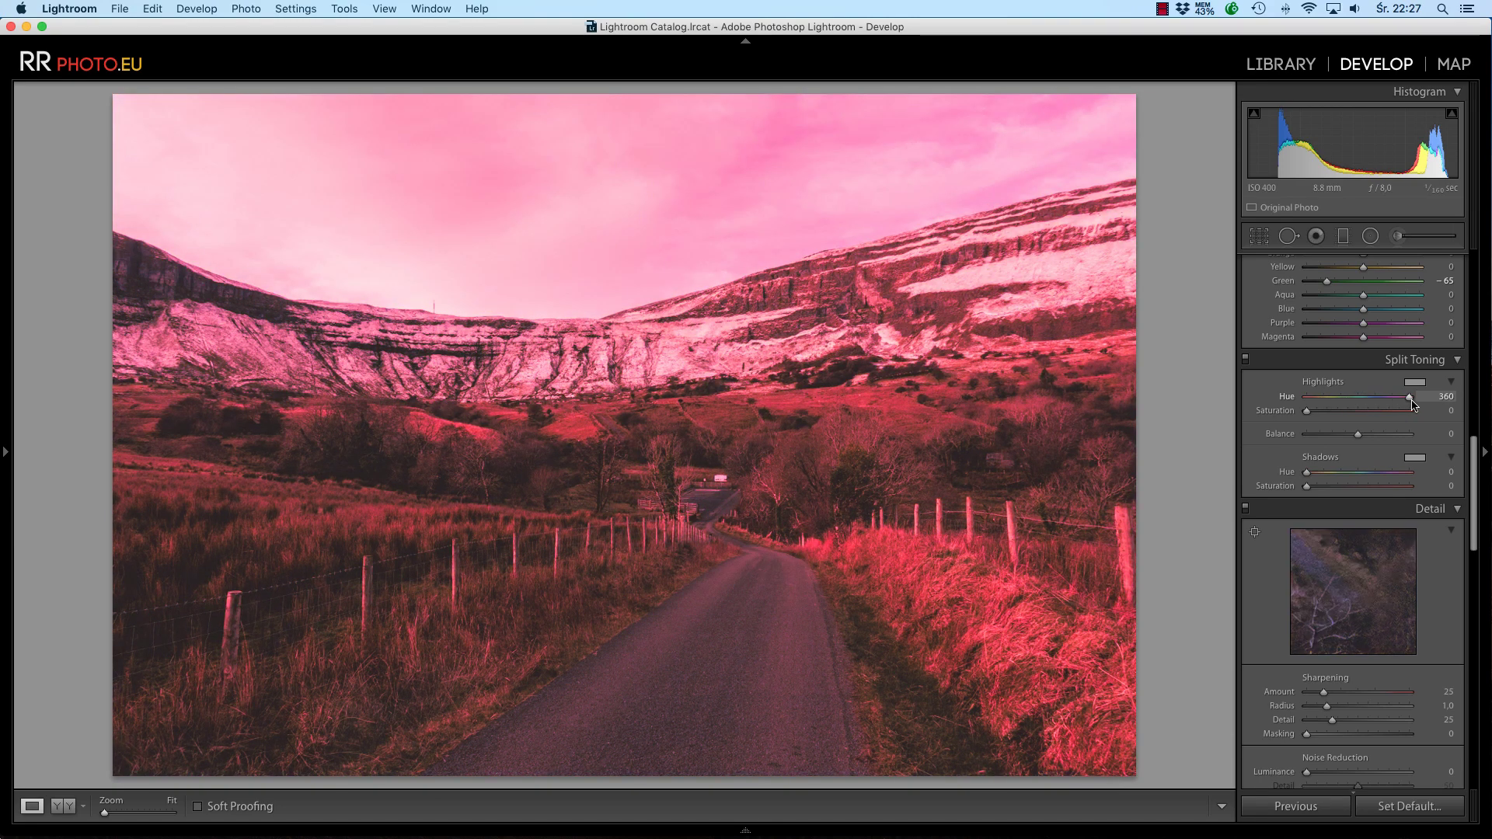
{"action": "left_click_drag", "start_coordinate": [1367, 405], "coordinate": [1320, 405]}
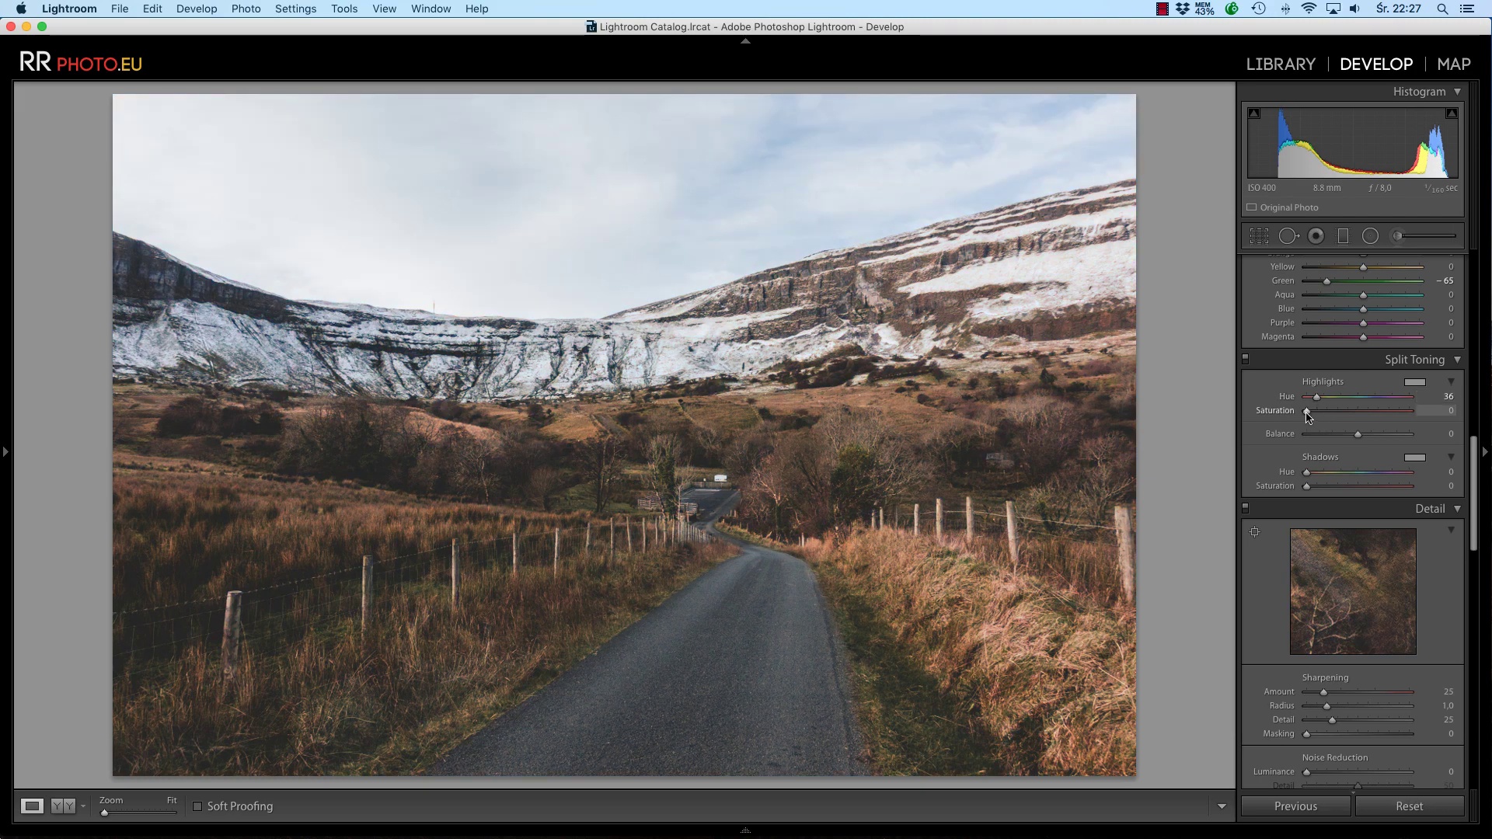
{"action": "left_click_drag", "start_coordinate": [1307, 411], "coordinate": [1426, 420]}
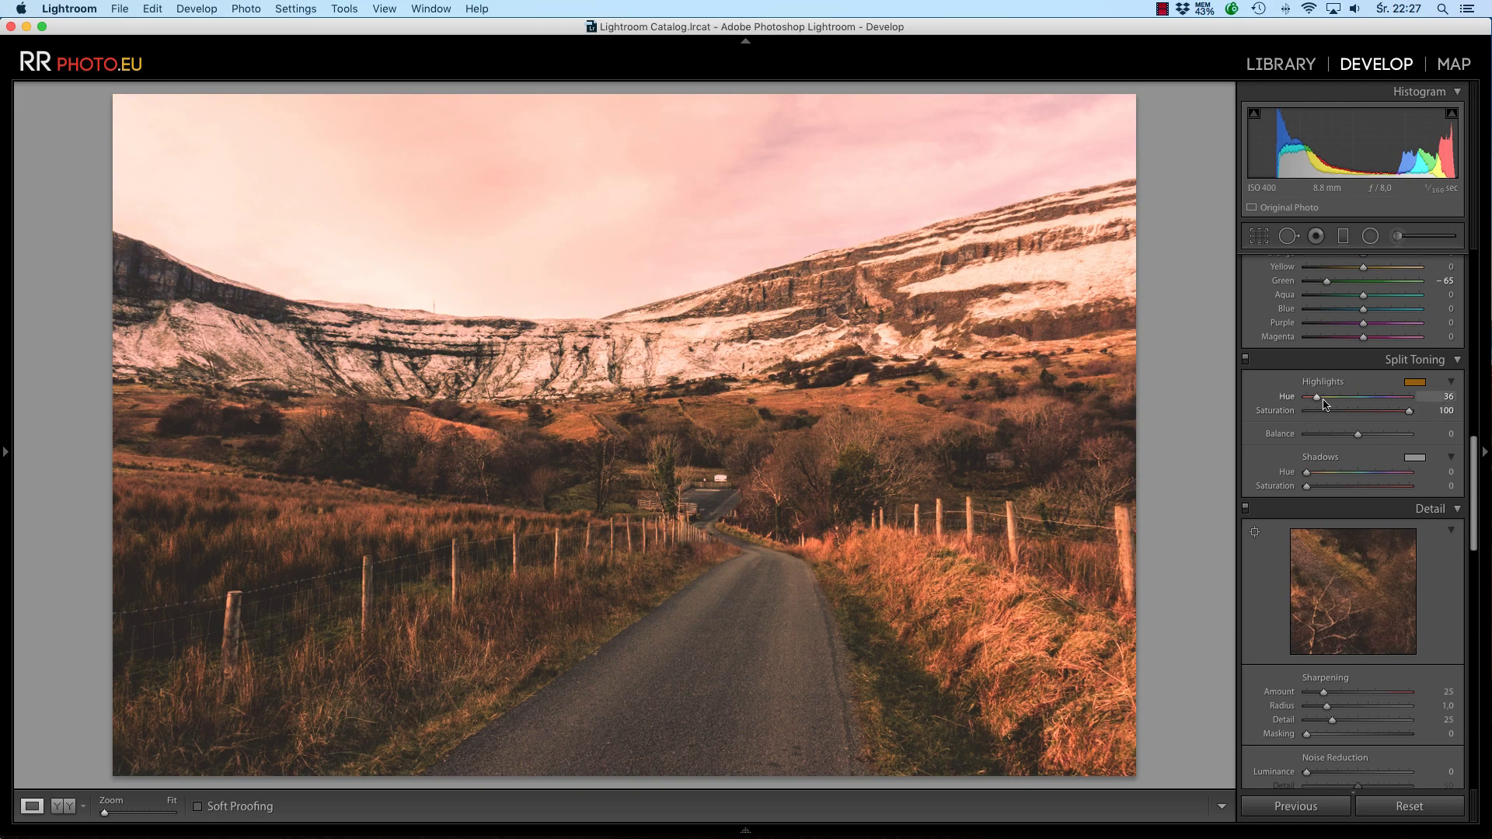
{"action": "mouse_move", "coordinate": [1316, 397]}
{"action": "left_mouse_down"}
{"action": "mouse_move", "coordinate": [1358, 397]}
{"action": "mouse_move", "coordinate": [1321, 397]}
{"action": "left_mouse_up"}
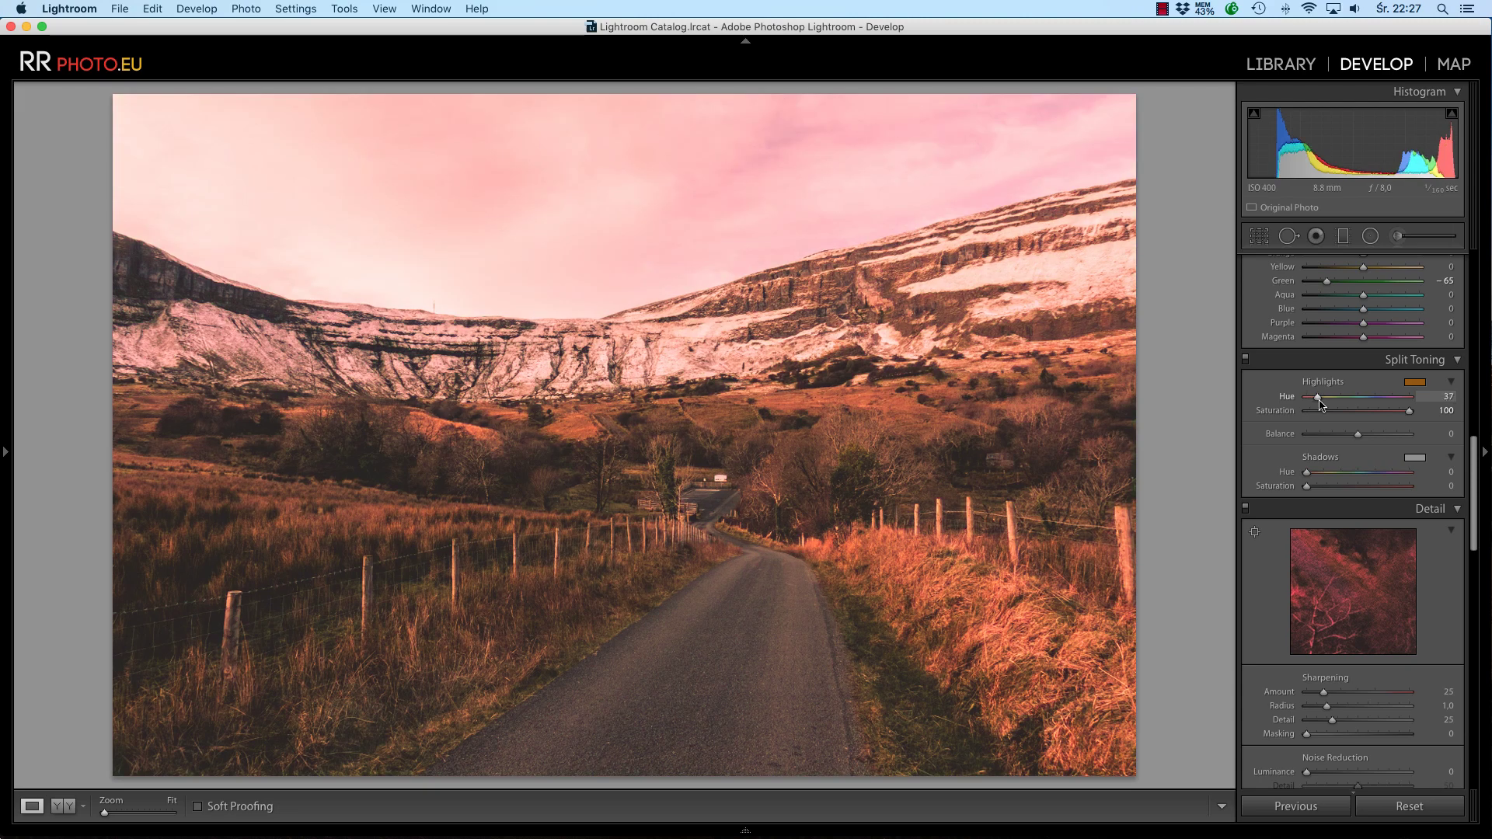
{"action": "left_click_drag", "start_coordinate": [1321, 401], "coordinate": [1318, 401]}
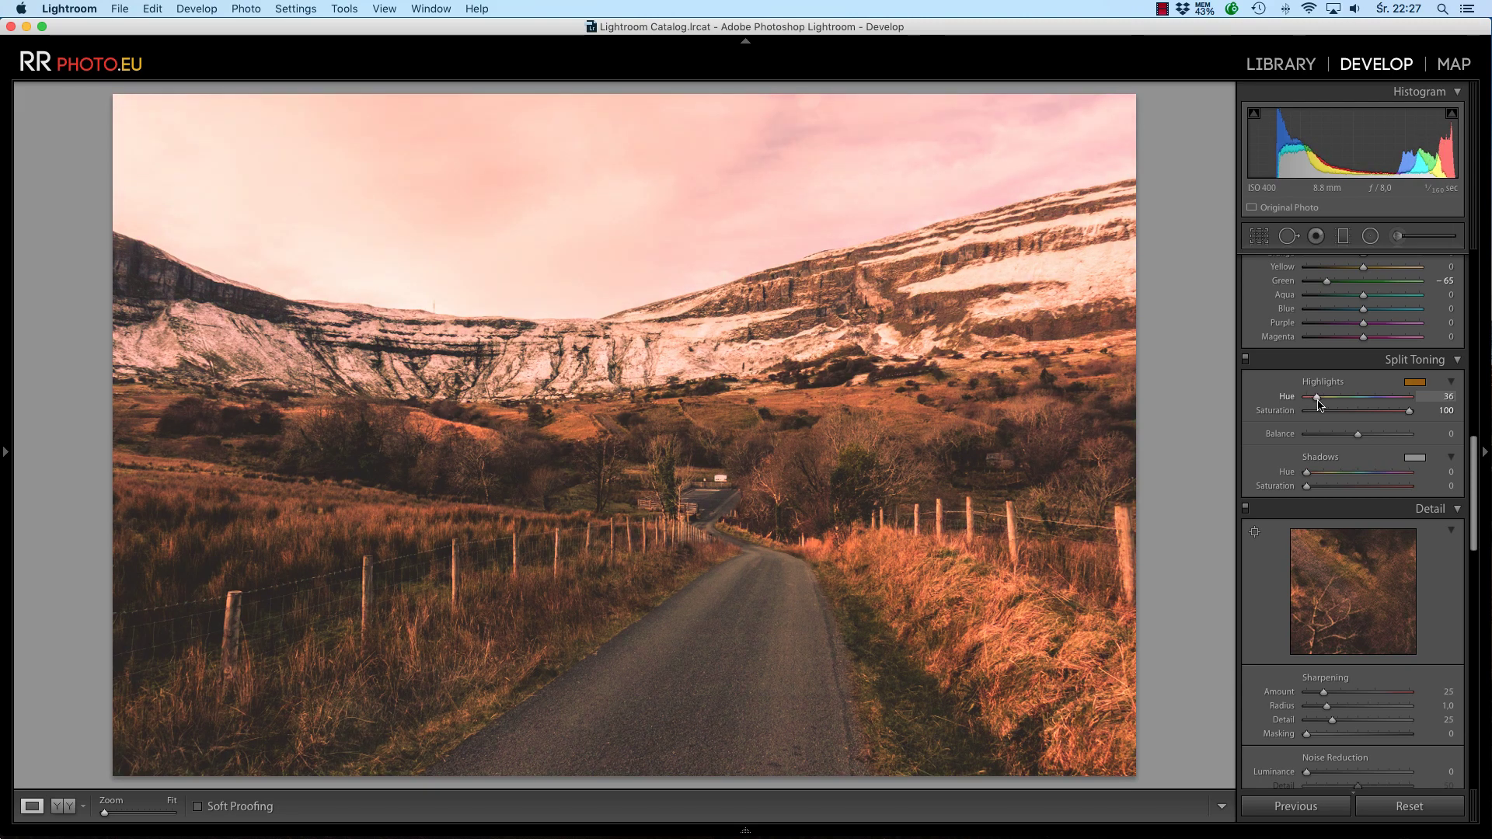
{"action": "mouse_move", "coordinate": [1409, 411]}
{"action": "left_mouse_down"}
{"action": "mouse_move", "coordinate": [1306, 412]}
{"action": "mouse_move", "coordinate": [1430, 420]}
{"action": "left_mouse_up"}
{"action": "left_click_drag", "start_coordinate": [1408, 411], "coordinate": [1314, 415]}
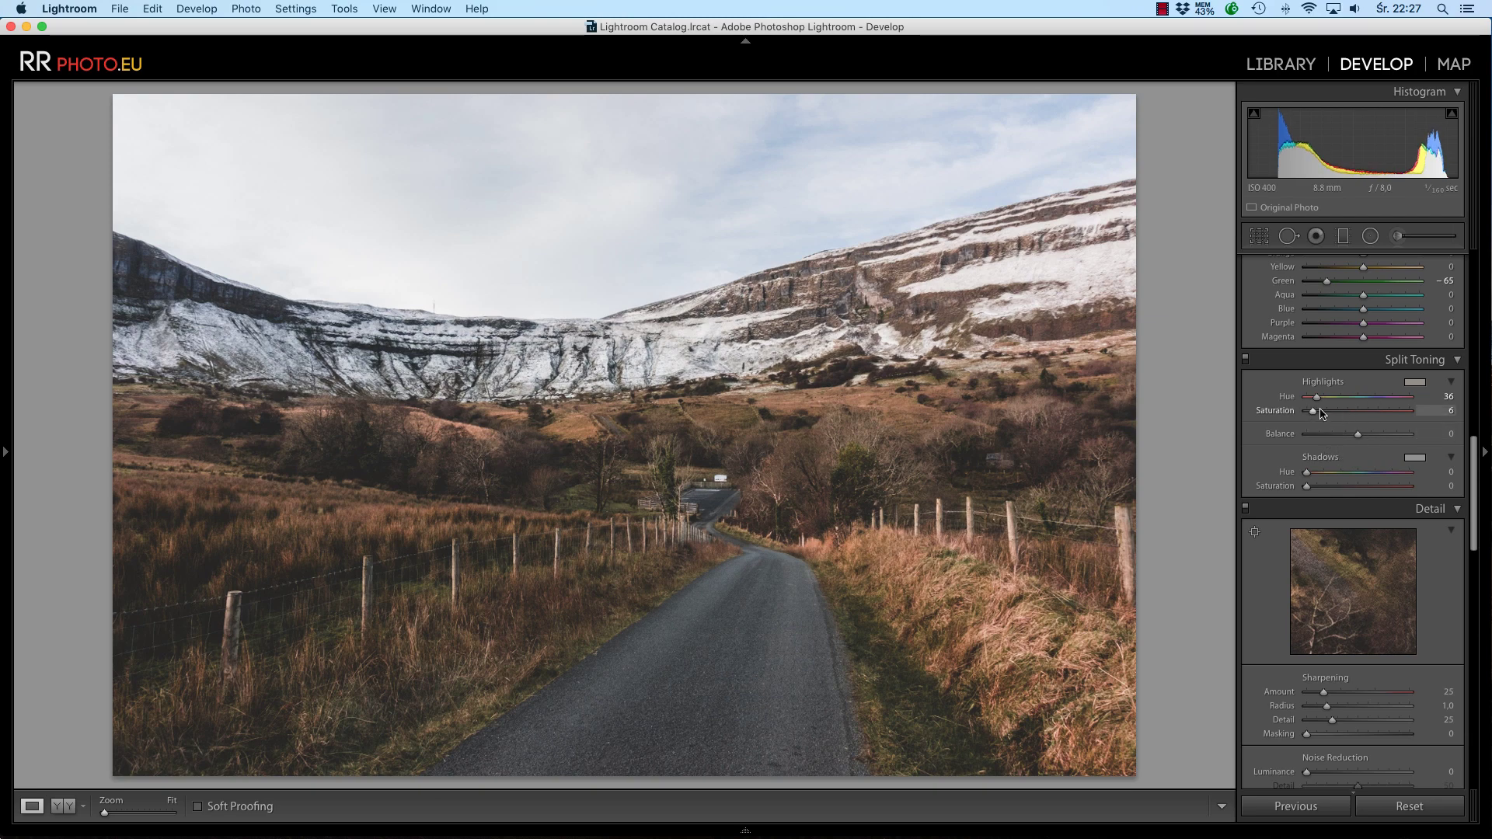
Set the split-toning Shadows hue to 214 and saturation to 15, then toggle the panel to compare
{"action": "scroll", "coordinate": [1335, 450], "scroll_direction": "down", "scroll_amount": 2}
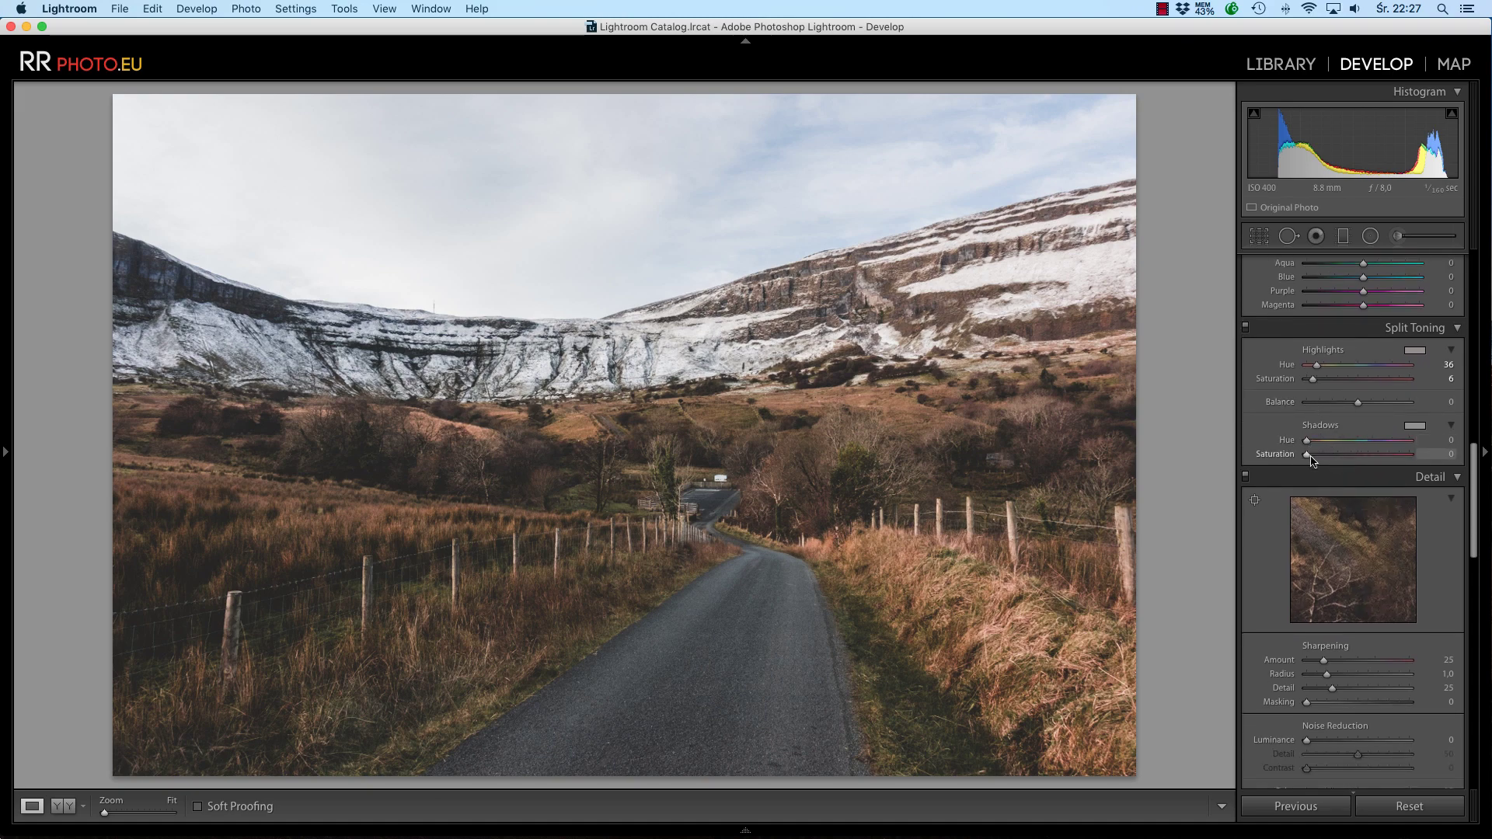
{"action": "left_click_drag", "start_coordinate": [1310, 459], "coordinate": [1430, 457]}
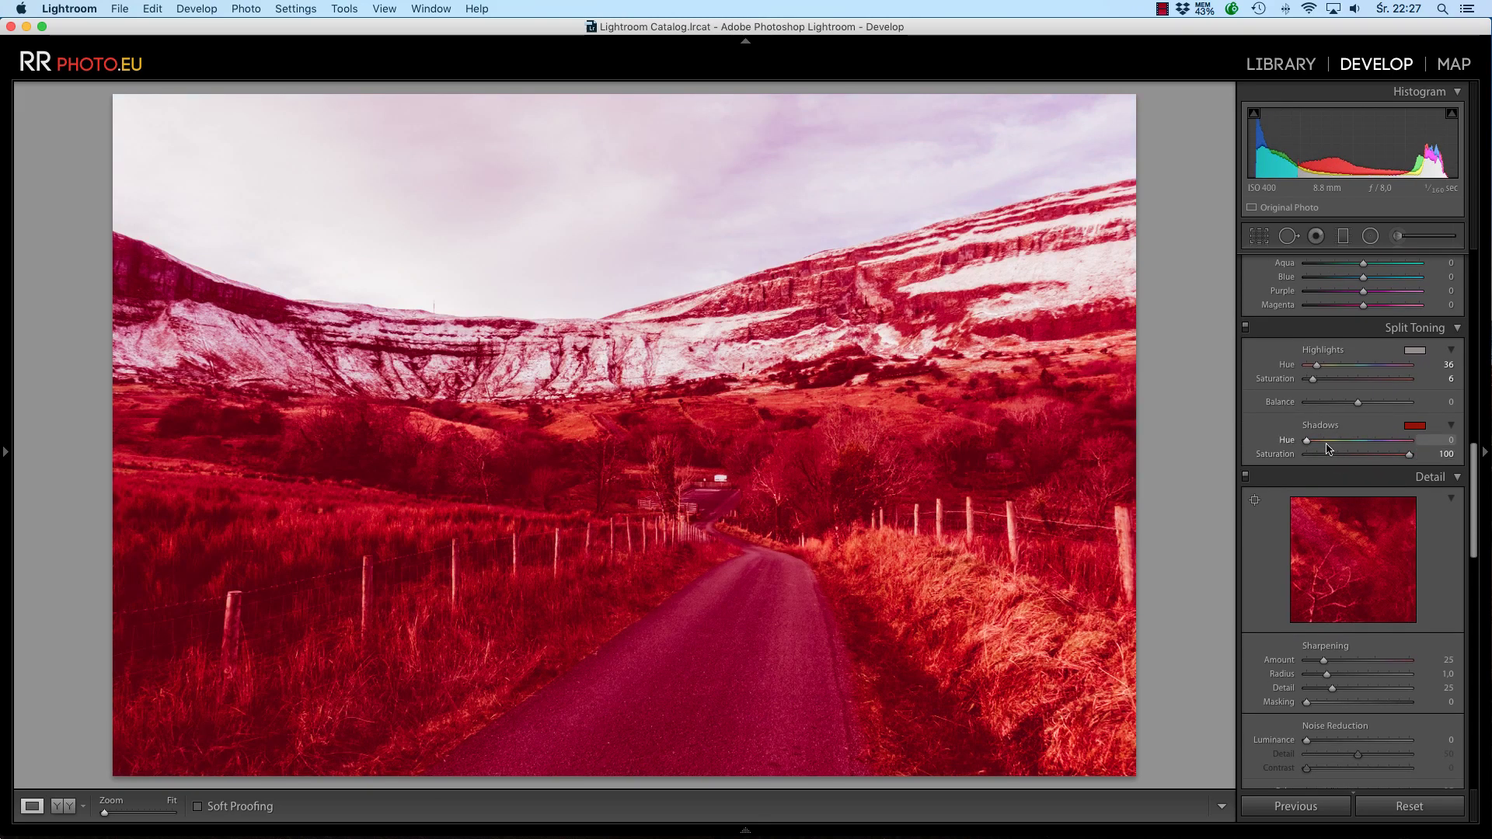
{"action": "mouse_move", "coordinate": [1311, 441]}
{"action": "left_mouse_down"}
{"action": "mouse_move", "coordinate": [1408, 444]}
{"action": "mouse_move", "coordinate": [1370, 444]}
{"action": "left_mouse_up"}
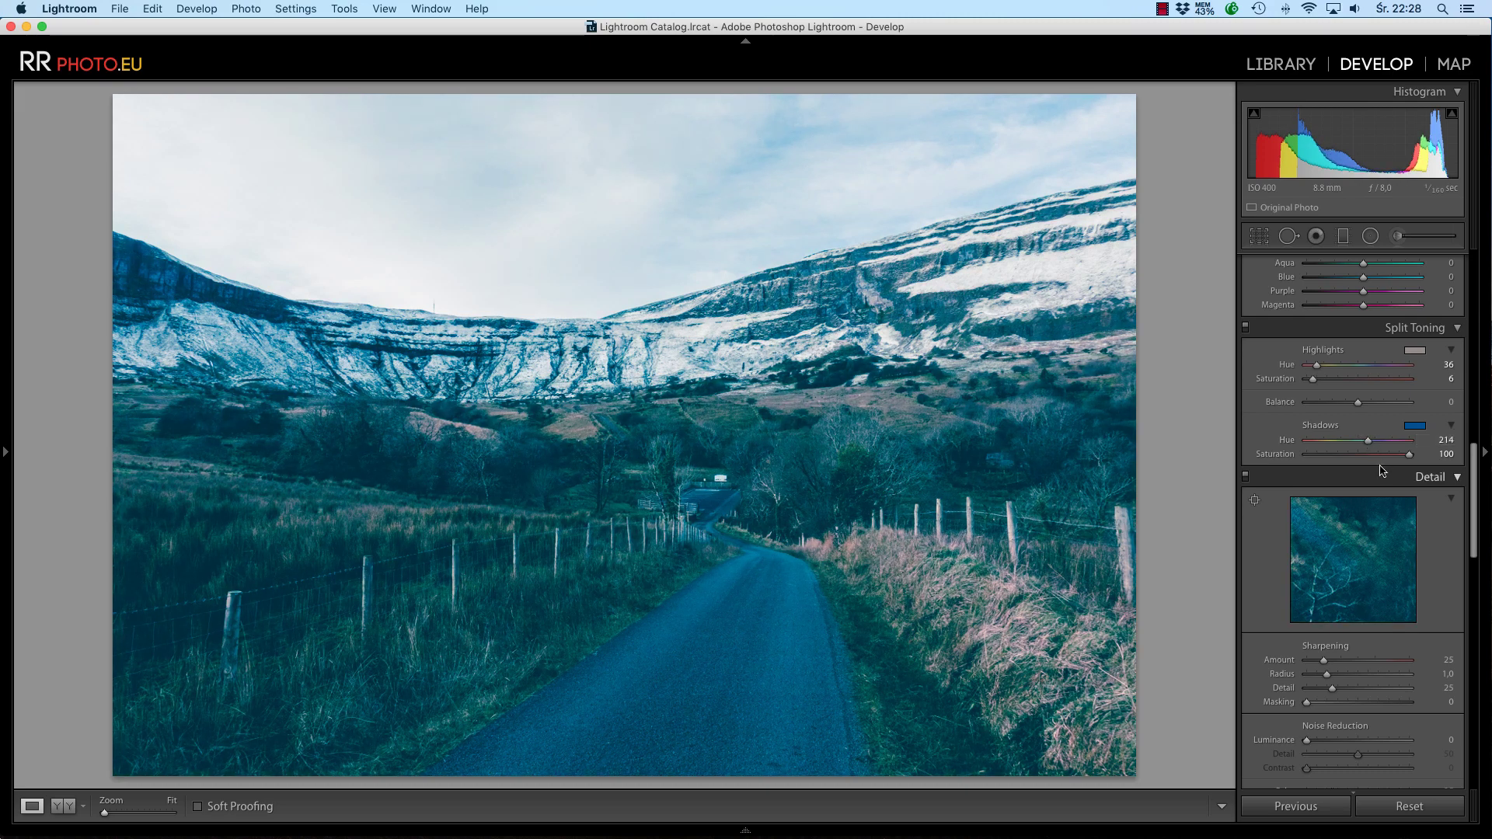
{"action": "left_click_drag", "start_coordinate": [1409, 455], "coordinate": [1305, 455]}
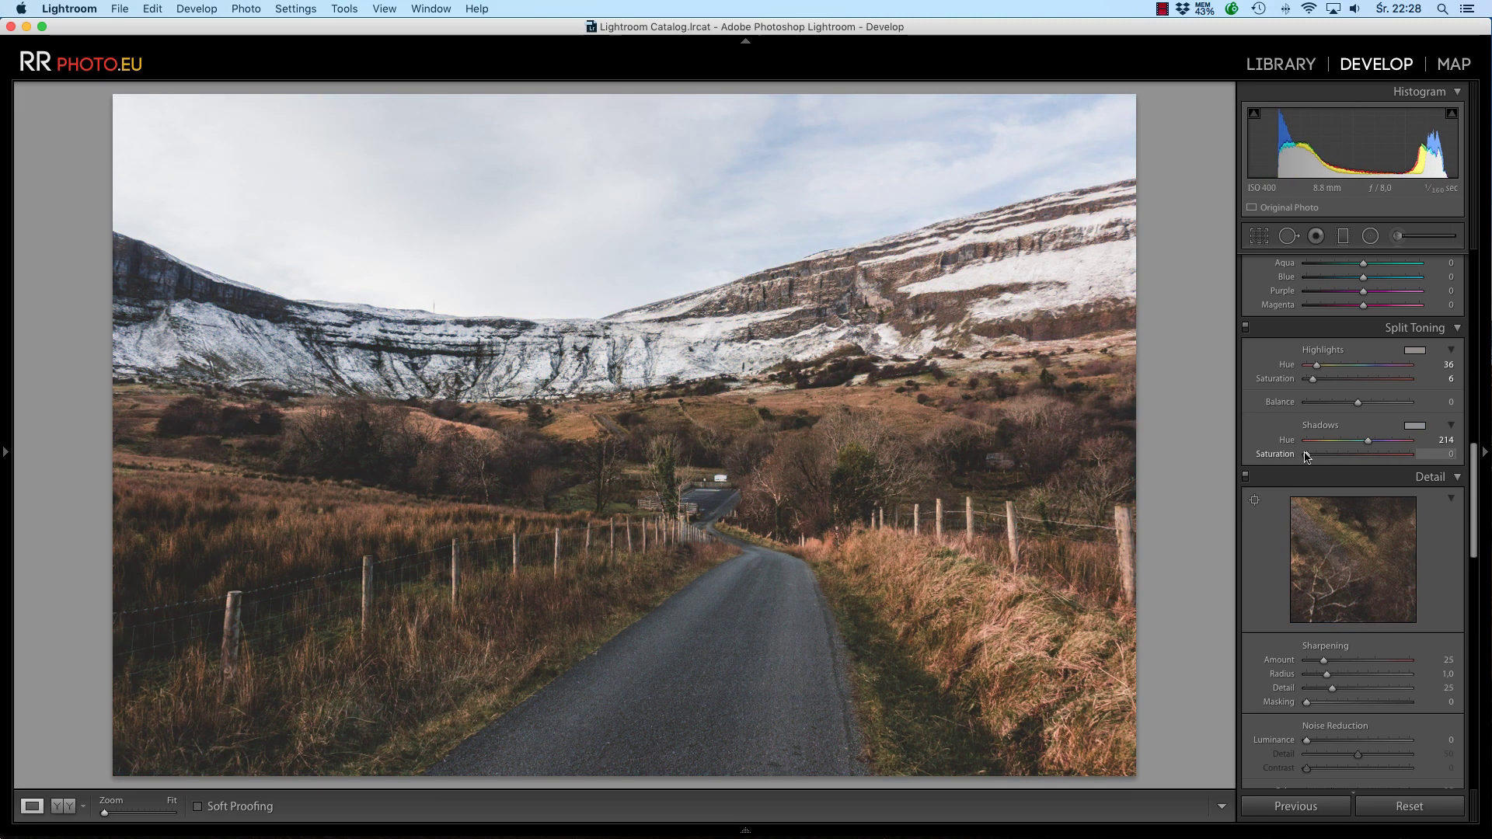
{"action": "left_click_drag", "start_coordinate": [1307, 454], "coordinate": [1322, 457]}
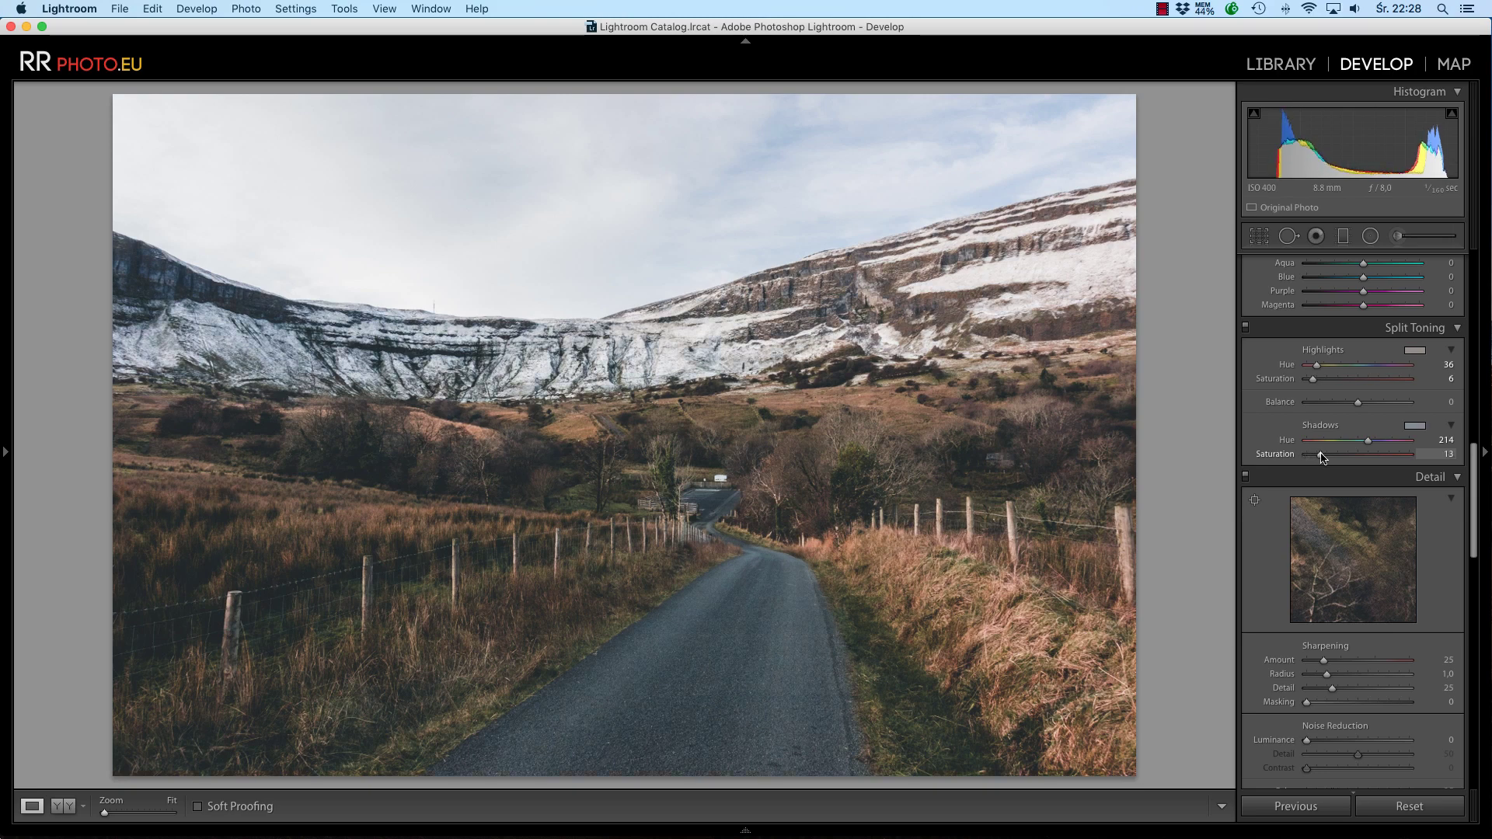
{"action": "left_click_drag", "start_coordinate": [1324, 457], "coordinate": [1325, 458]}
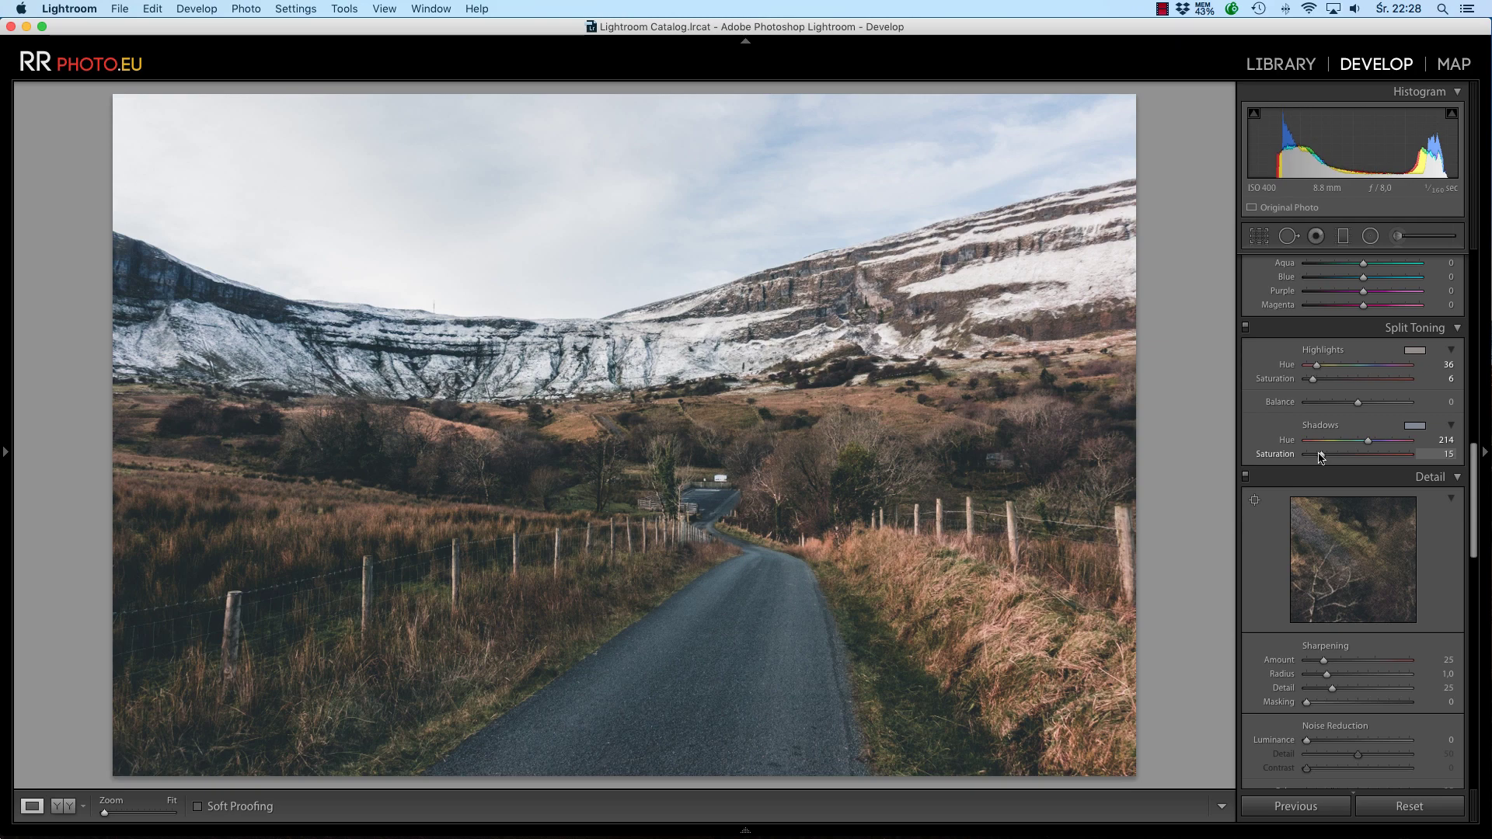
{"action": "left_click", "coordinate": [1245, 326]}
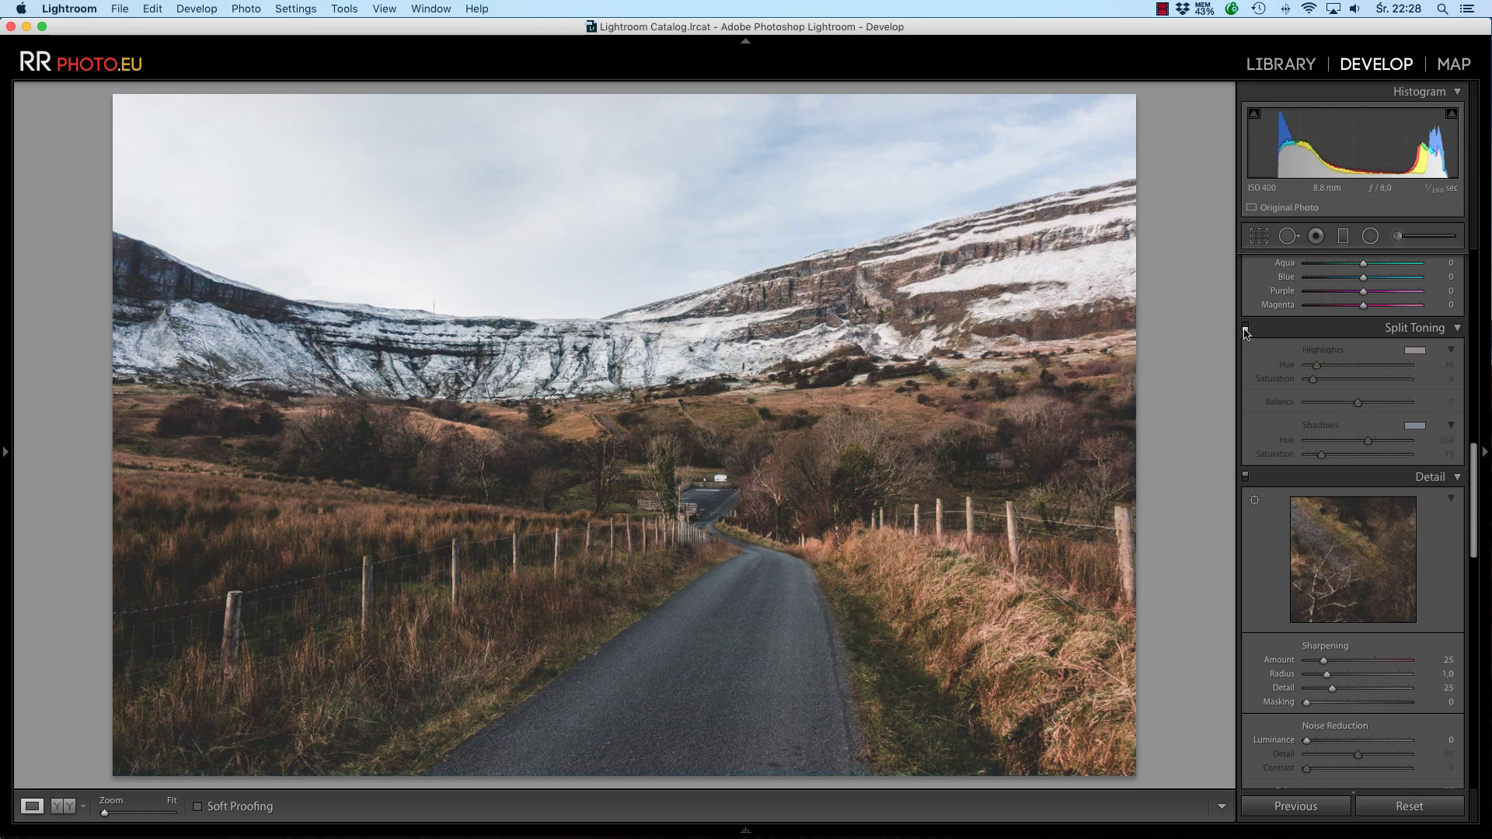
{"action": "left_click", "coordinate": [1245, 327]}
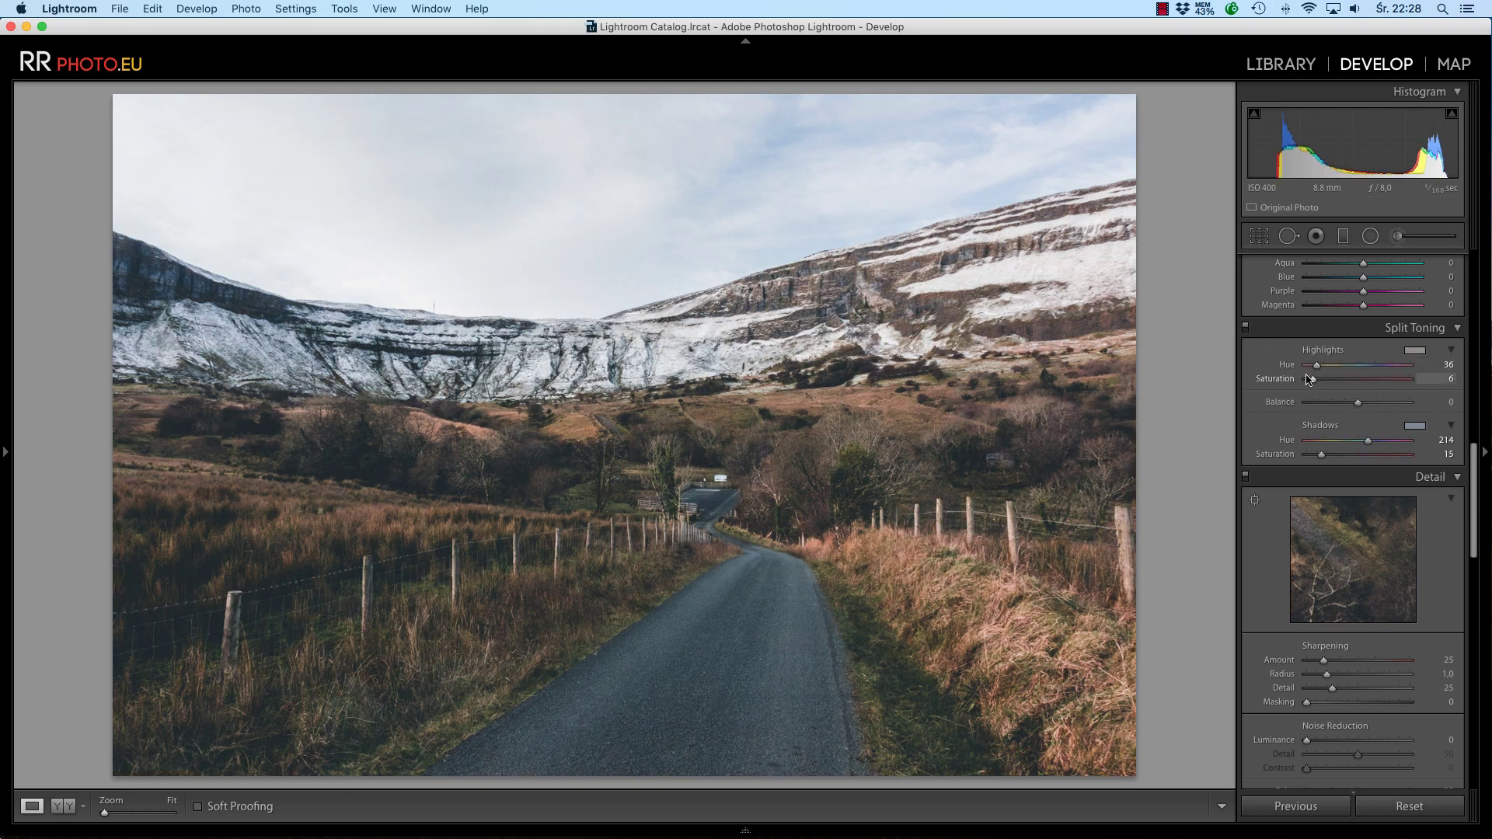
Scroll to Post-Crop Vignetting and set the vignette Amount to -19
{"action": "scroll", "coordinate": [1309, 379], "scroll_direction": "down", "scroll_amount": 3}
{"action": "scroll", "coordinate": [1309, 380], "scroll_direction": "down", "scroll_amount": 3}
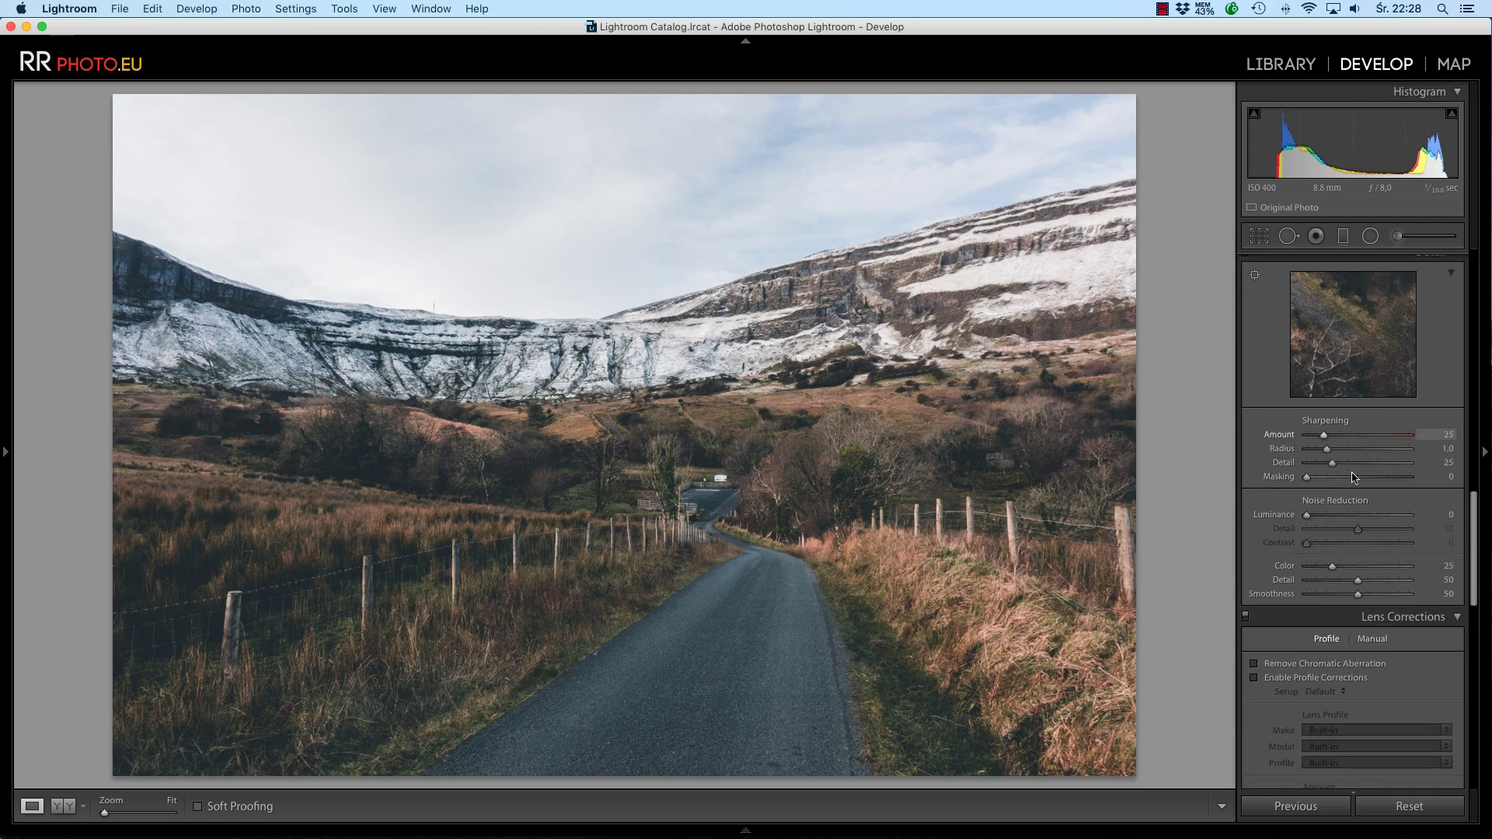
{"action": "scroll", "coordinate": [1375, 443], "scroll_direction": "down", "scroll_amount": 2}
{"action": "scroll", "coordinate": [1380, 448], "scroll_direction": "down", "scroll_amount": 2}
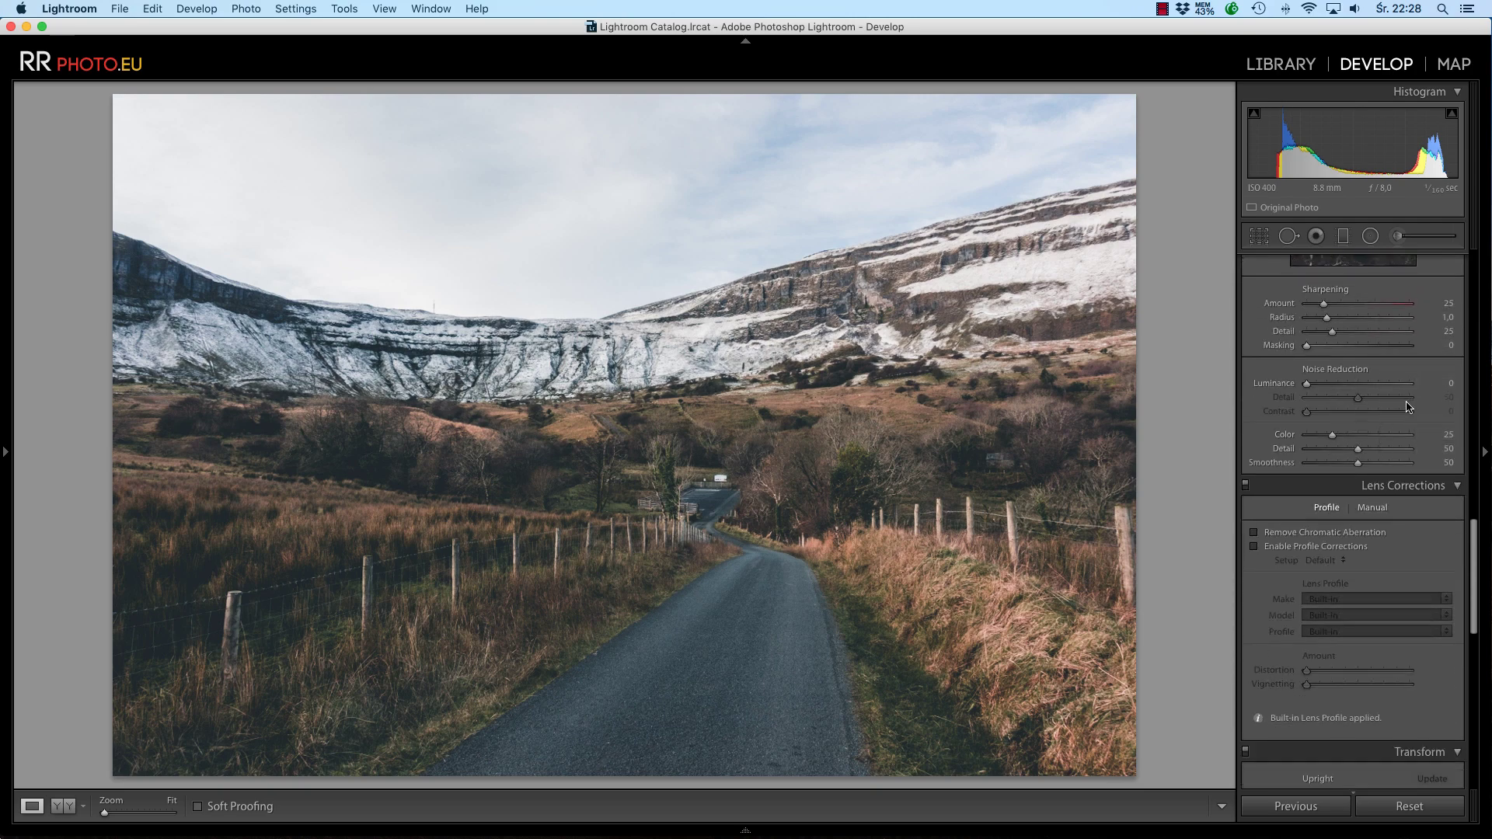
{"action": "scroll", "coordinate": [1409, 407], "scroll_direction": "down", "scroll_amount": 4}
{"action": "scroll", "coordinate": [1409, 407], "scroll_direction": "down", "scroll_amount": 1}
{"action": "scroll", "coordinate": [1407, 406], "scroll_direction": "down", "scroll_amount": 4}
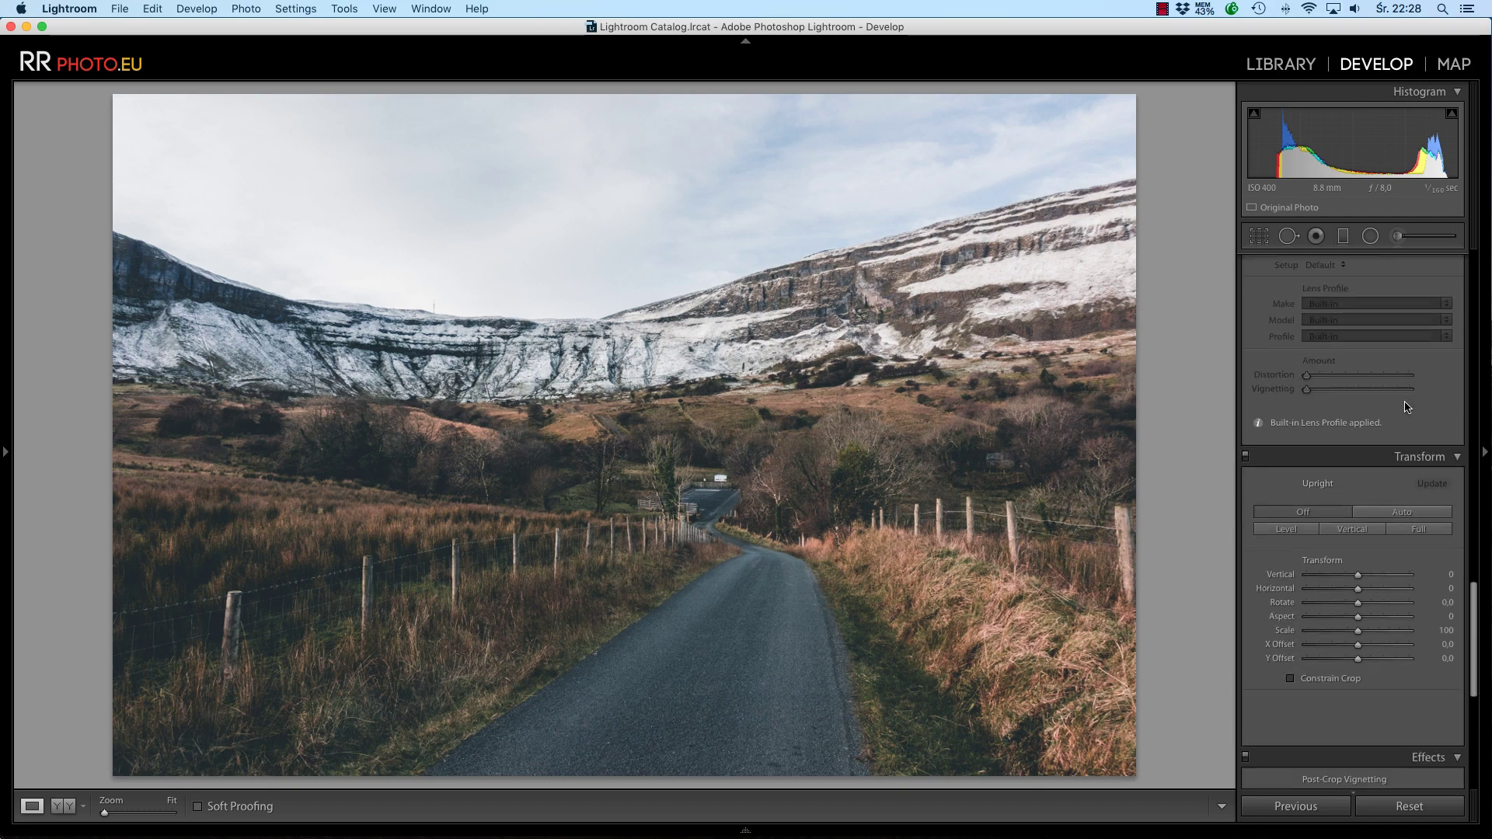
{"action": "scroll", "coordinate": [1408, 406], "scroll_direction": "down", "scroll_amount": 4}
{"action": "scroll", "coordinate": [1408, 406], "scroll_direction": "down", "scroll_amount": 2}
{"action": "scroll", "coordinate": [1408, 407], "scroll_direction": "down", "scroll_amount": 3}
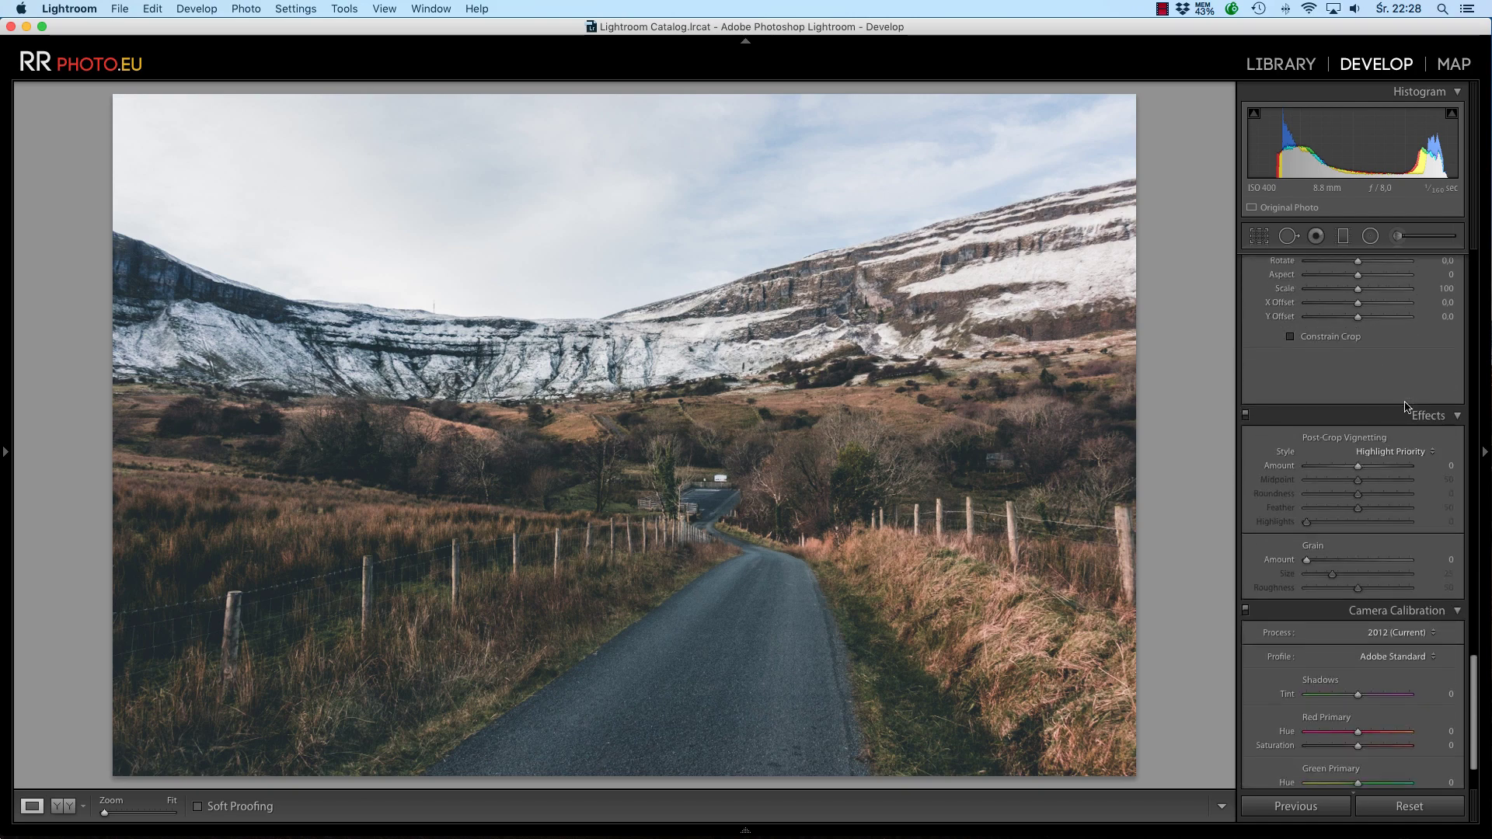
{"action": "scroll", "coordinate": [1408, 406], "scroll_direction": "down", "scroll_amount": 1}
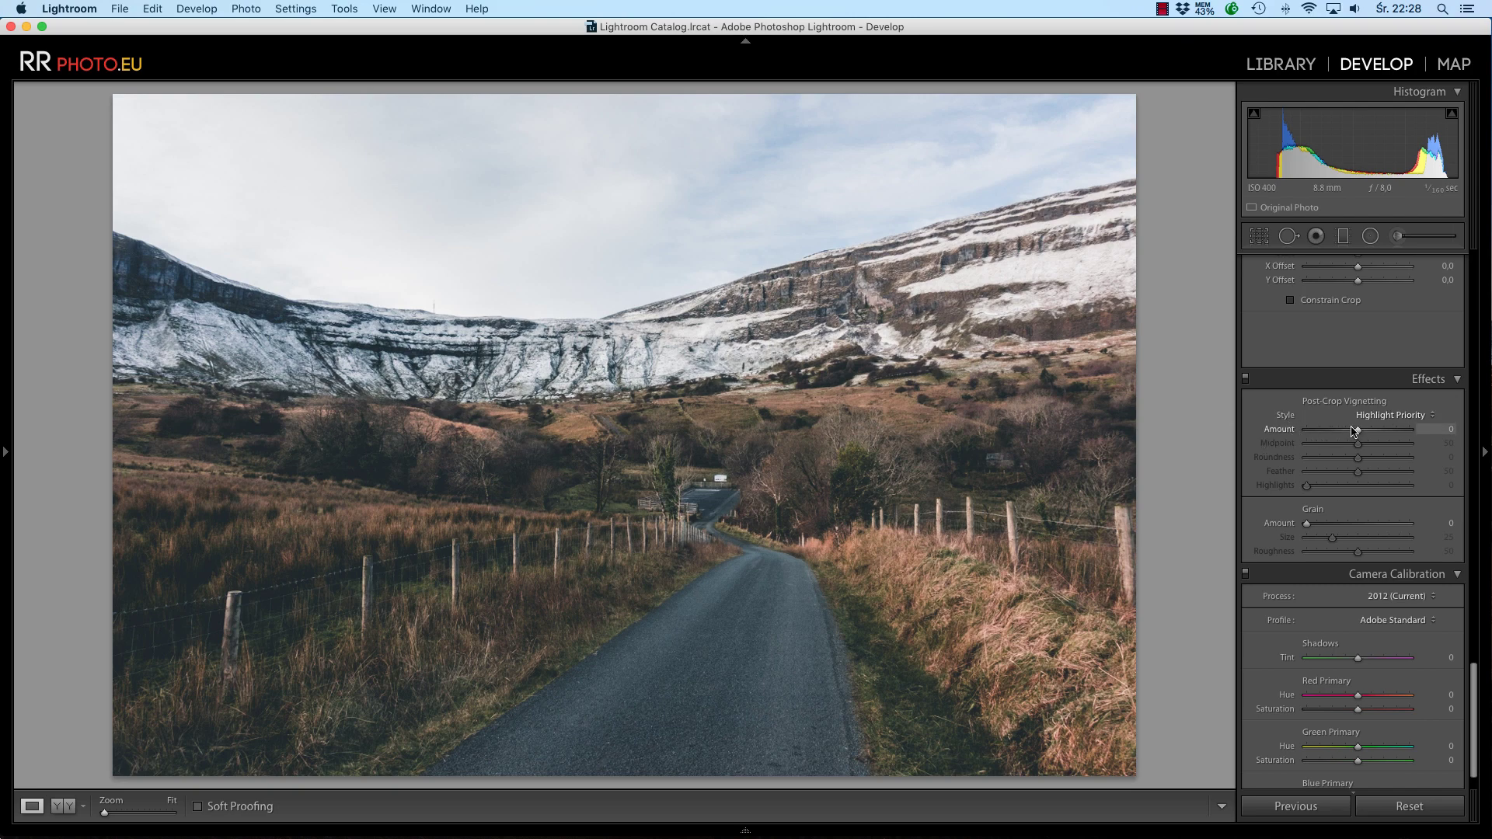
{"action": "scroll", "coordinate": [1354, 432], "scroll_direction": "down", "scroll_amount": 1}
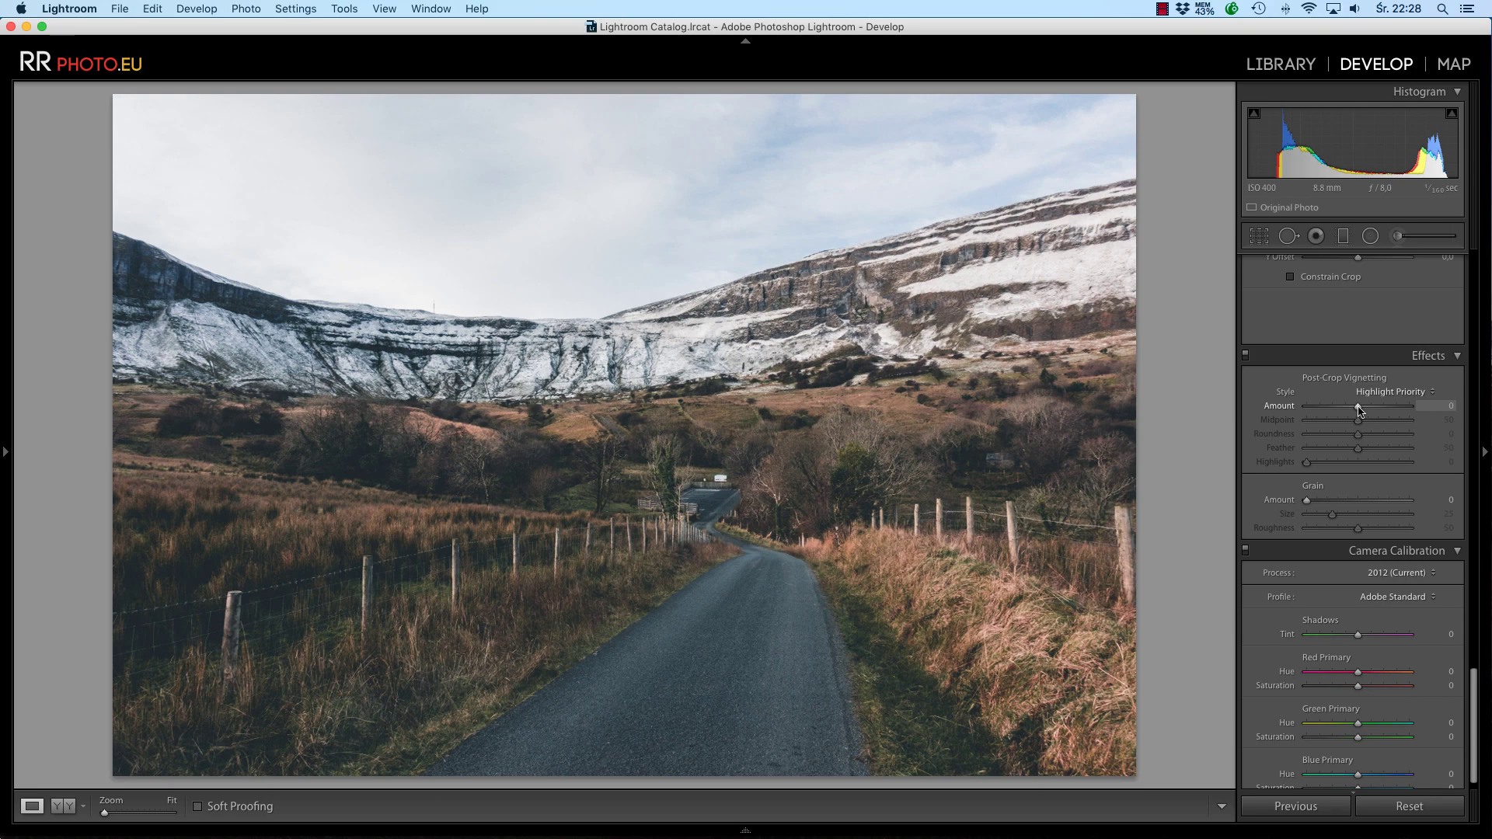
{"action": "mouse_move", "coordinate": [1358, 411]}
{"action": "left_mouse_down"}
{"action": "mouse_move", "coordinate": [1302, 411]}
{"action": "mouse_move", "coordinate": [1352, 409]}
{"action": "left_mouse_up"}
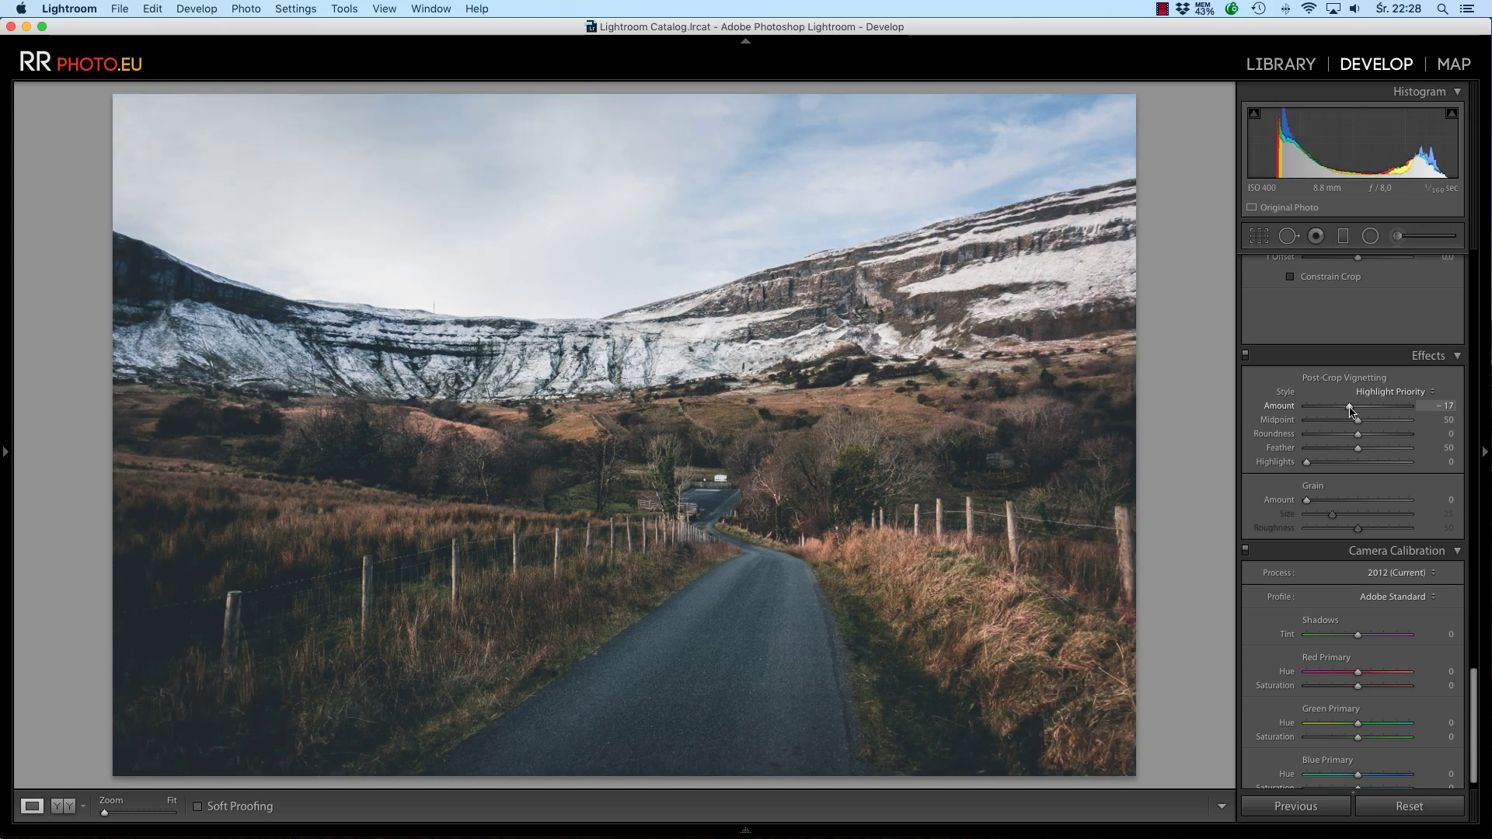
{"action": "left_click_drag", "start_coordinate": [1350, 409], "coordinate": [1348, 409]}
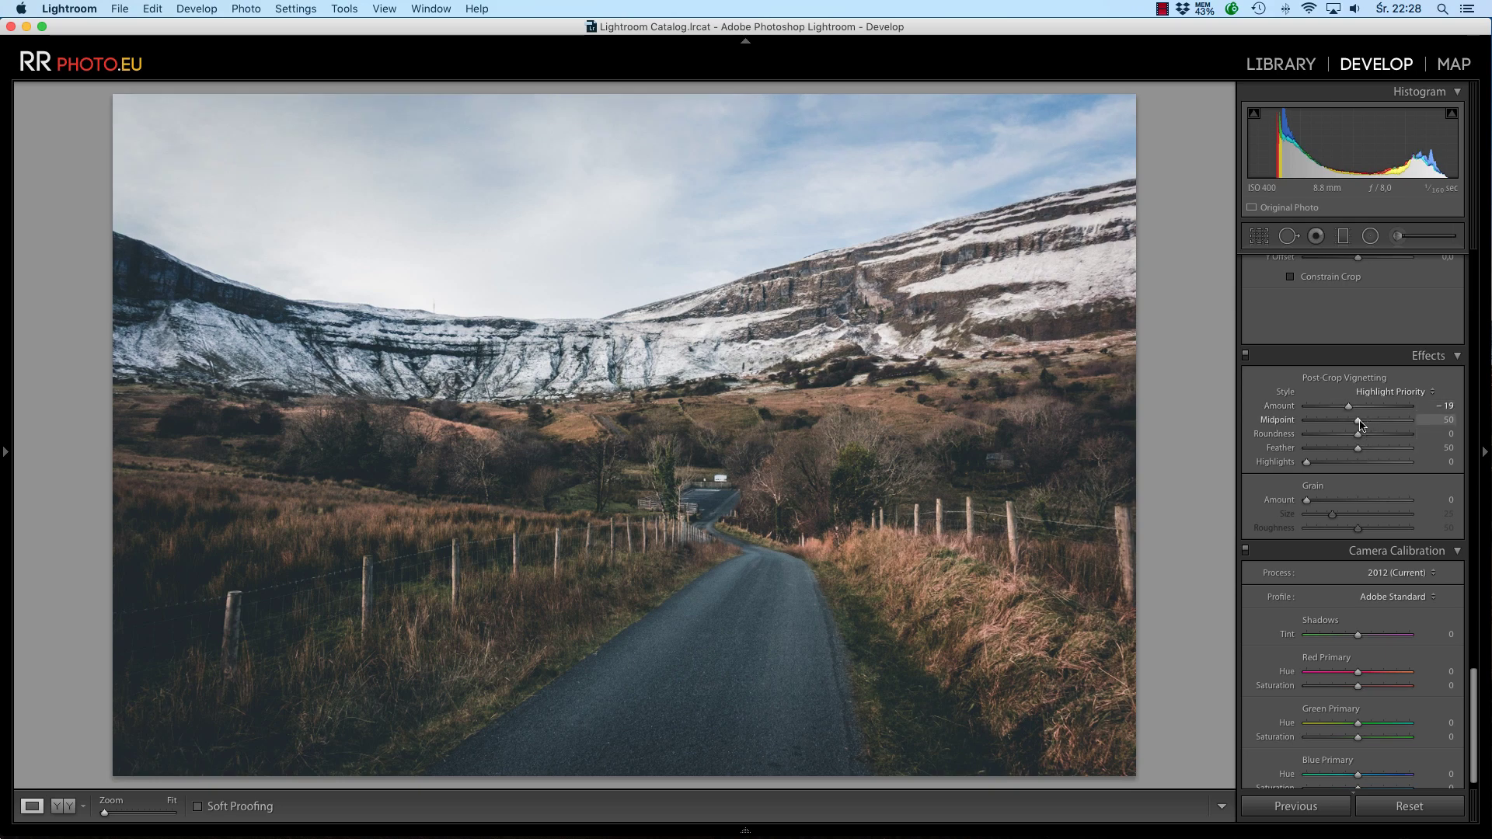
Set vignette Midpoint to 27, Roundness to +51 and Highlights to 50
{"action": "mouse_move", "coordinate": [1358, 420]}
{"action": "left_mouse_down"}
{"action": "mouse_move", "coordinate": [1443, 412]}
{"action": "mouse_move", "coordinate": [1326, 421]}
{"action": "left_mouse_up"}
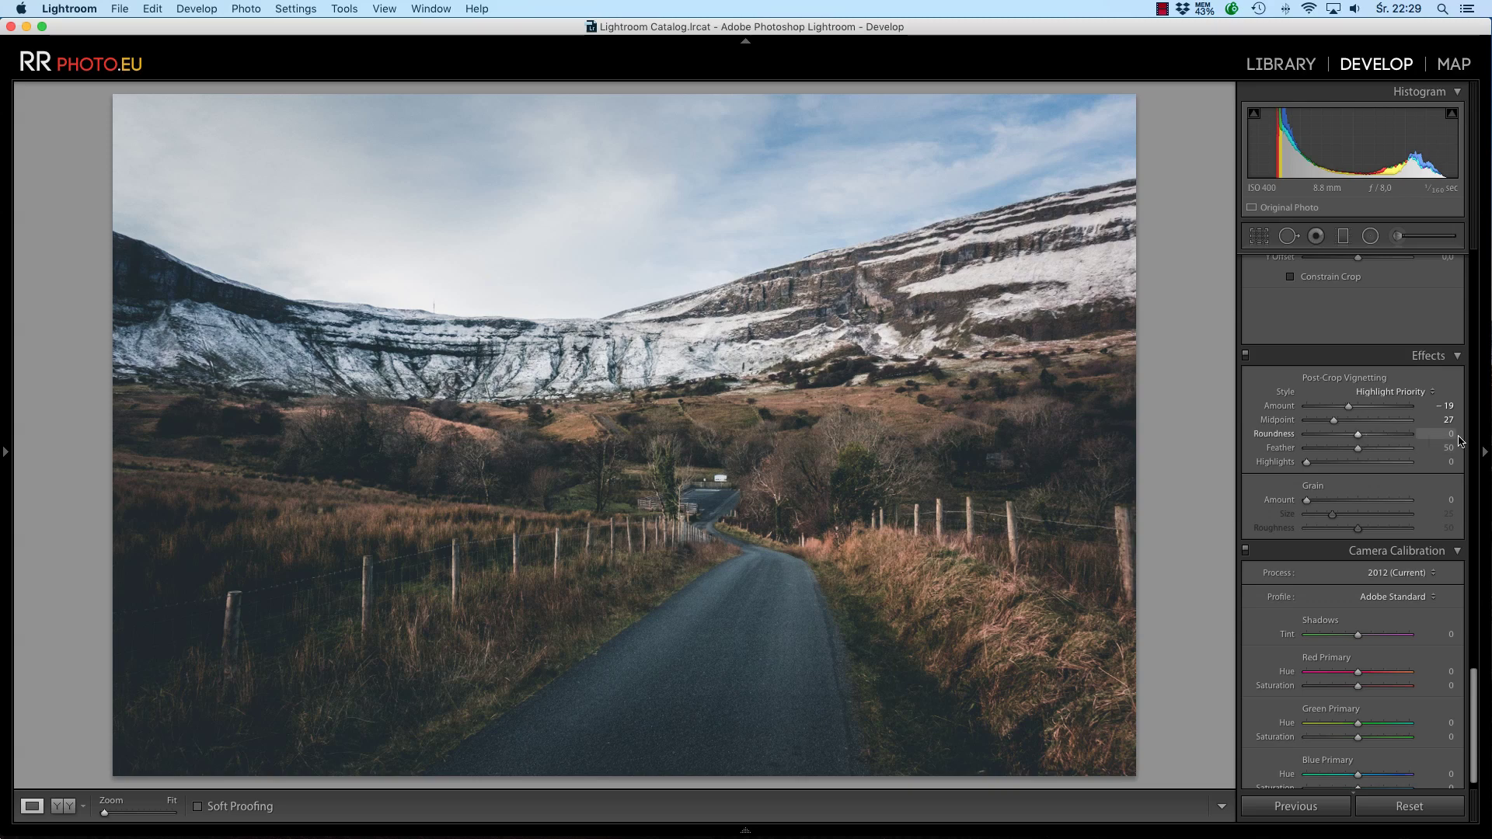
{"action": "left_click_drag", "start_coordinate": [1458, 441], "coordinate": [1187, 435]}
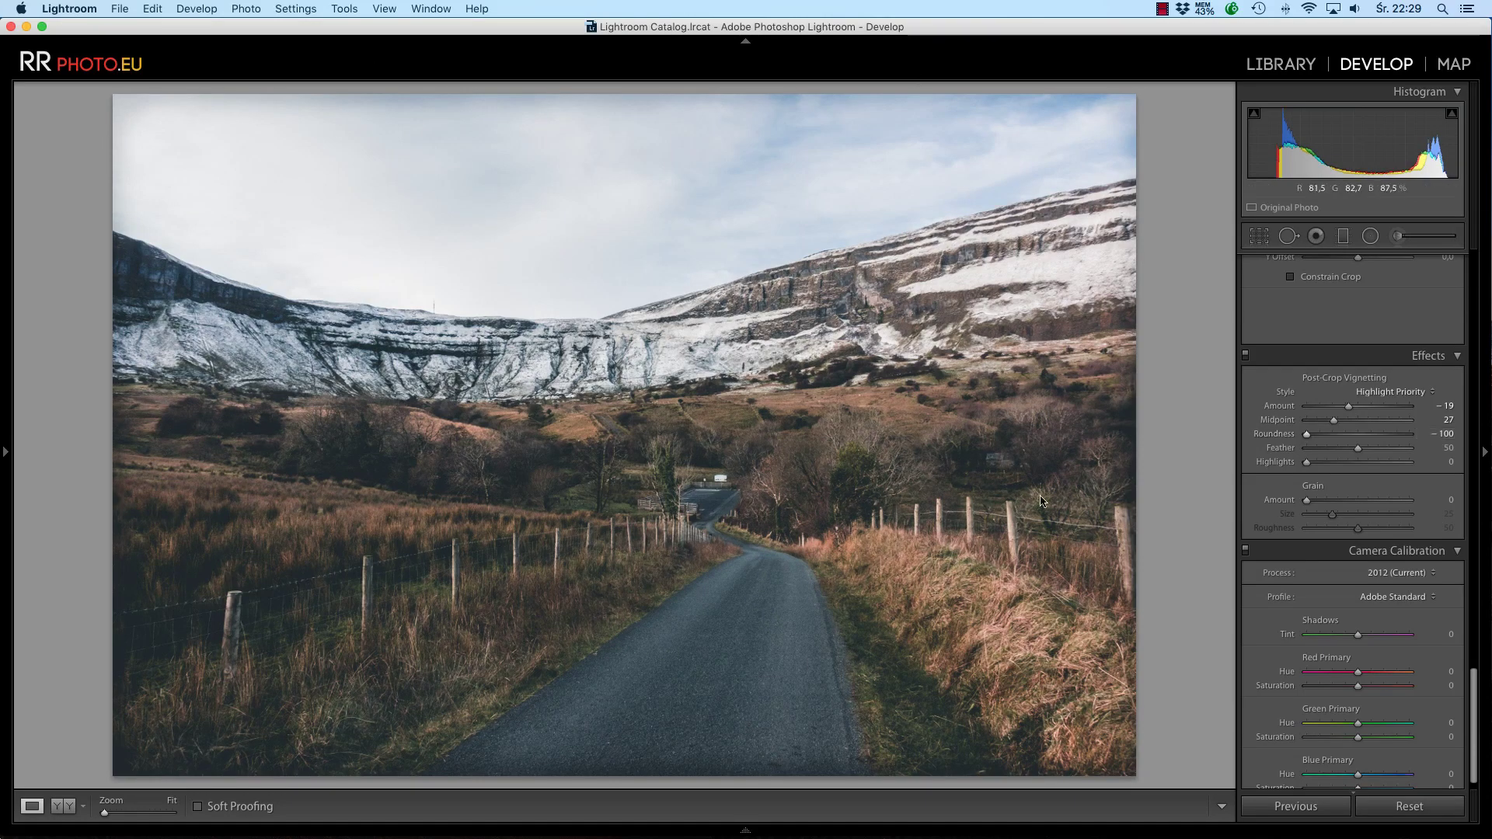
{"action": "left_click", "coordinate": [1373, 437]}
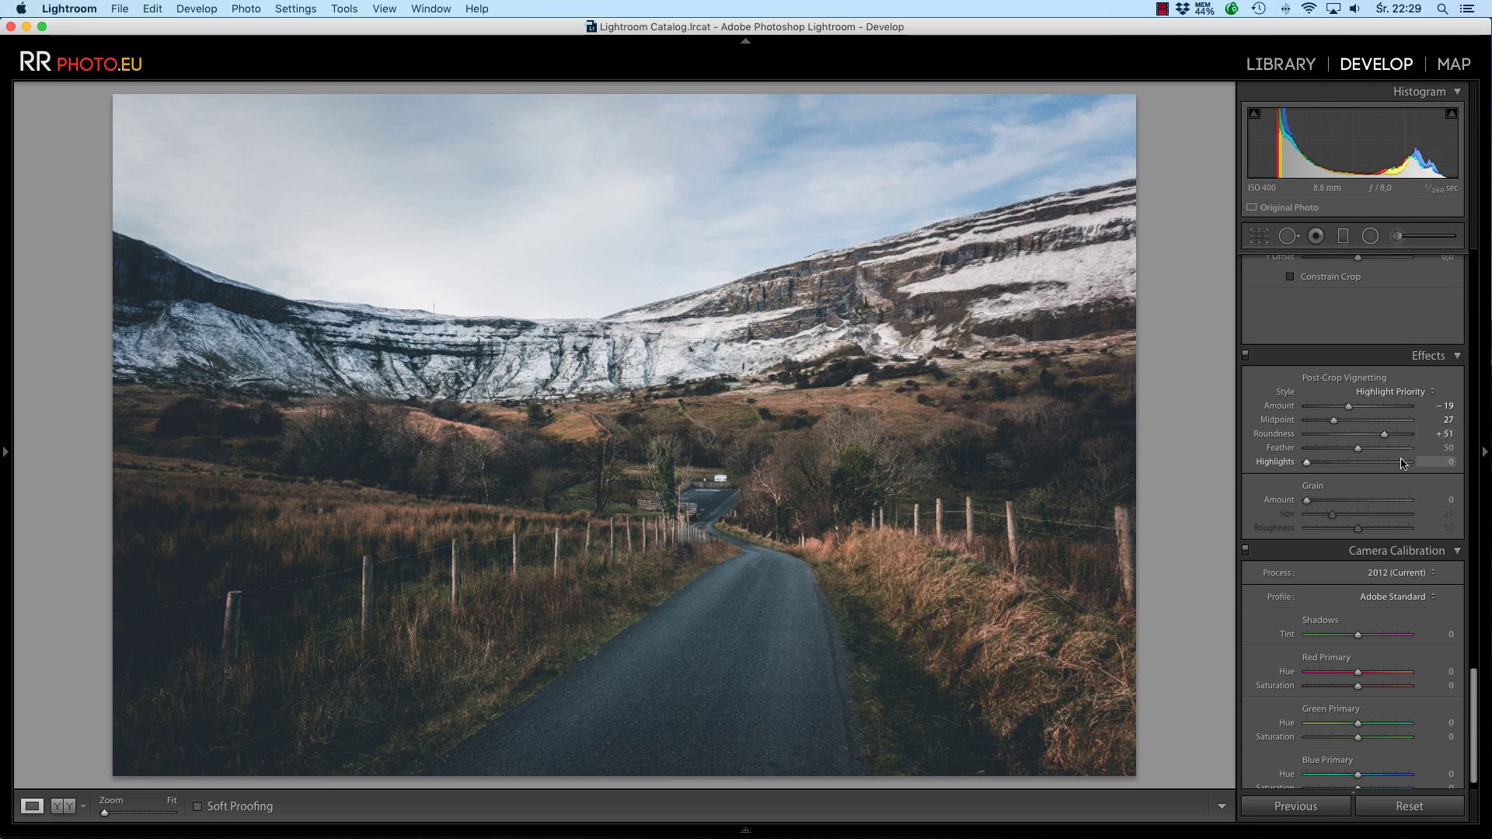
{"action": "left_click_drag", "start_coordinate": [1402, 463], "coordinate": [1363, 464]}
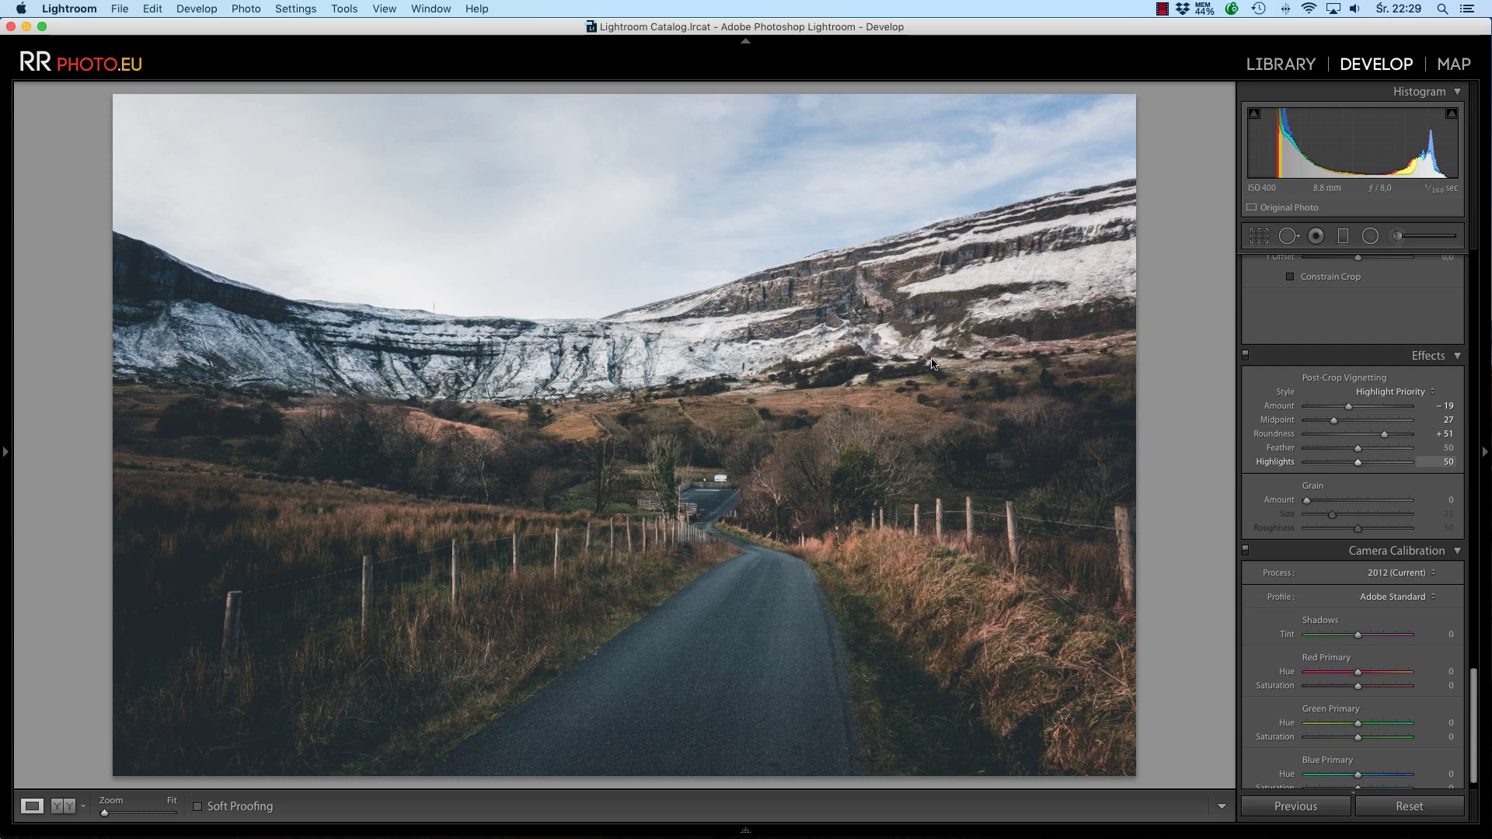
Set the Camera Calibration Shadows tint to -10 after testing the green extreme
{"action": "scroll", "coordinate": [1450, 575], "scroll_direction": "down", "scroll_amount": 1}
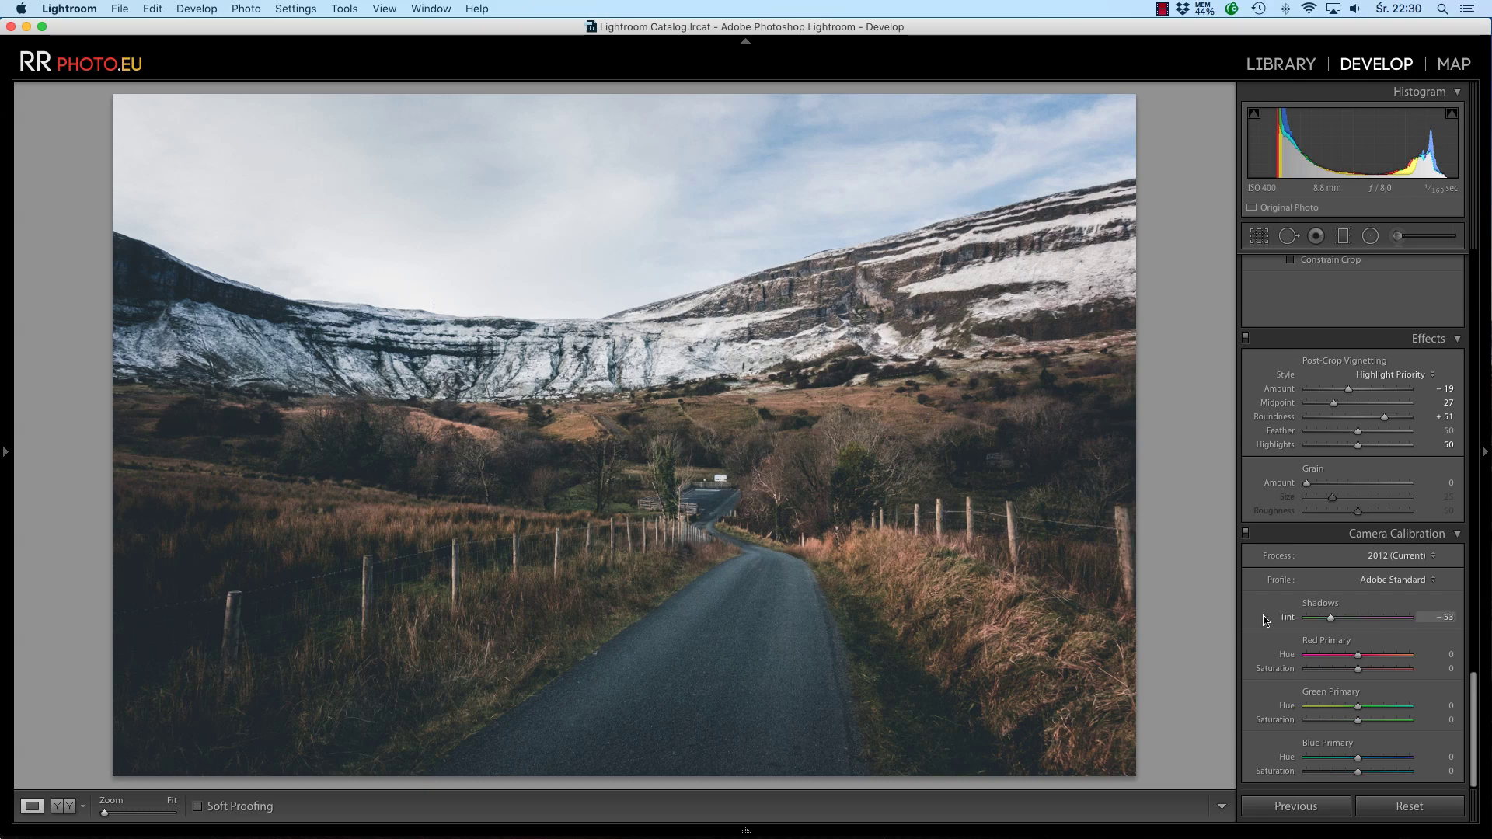
{"action": "left_click_drag", "start_coordinate": [1264, 619], "coordinate": [1265, 619]}
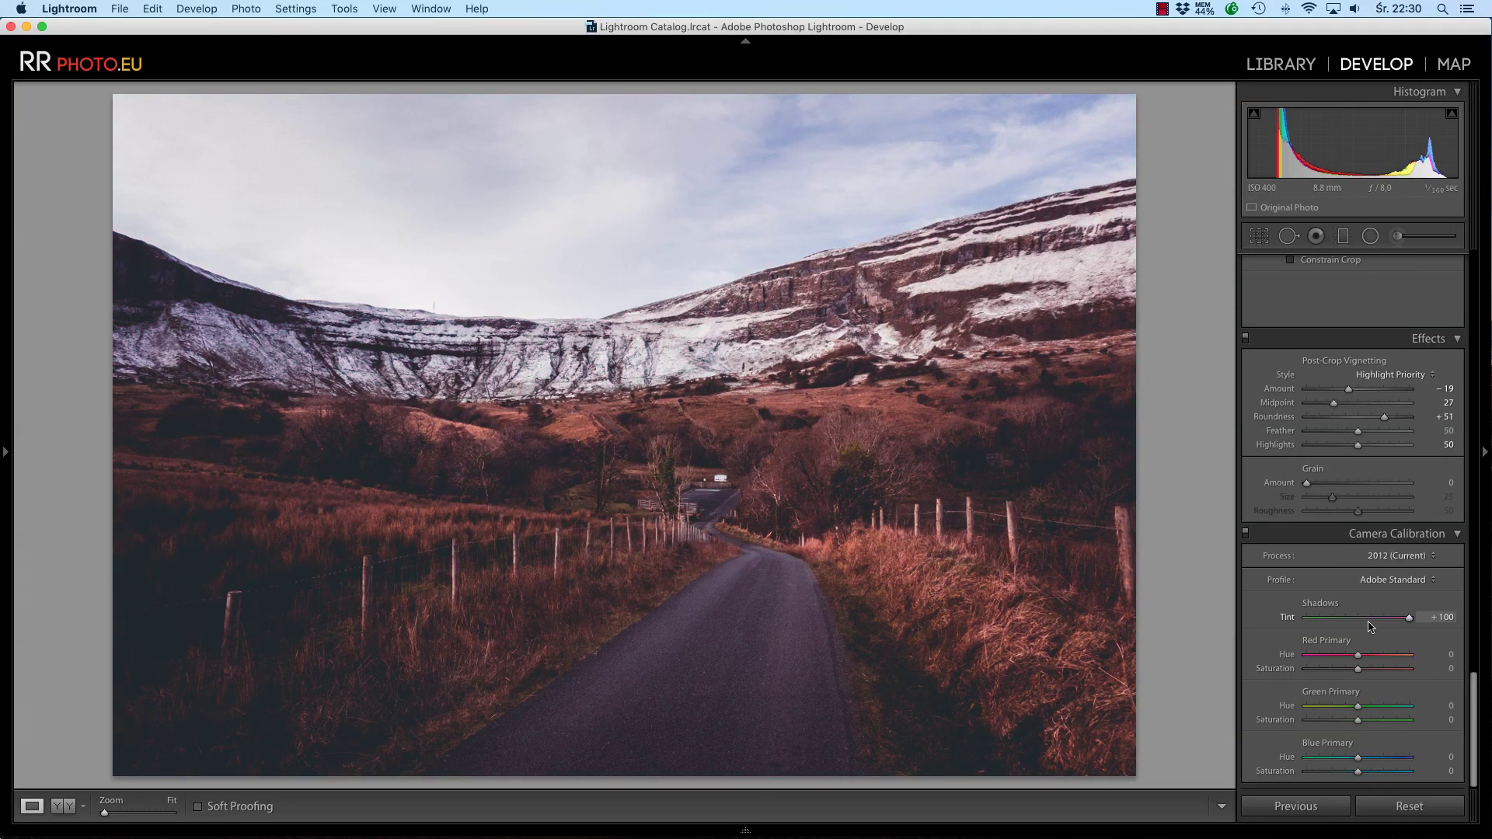
{"action": "left_click_drag", "start_coordinate": [1369, 626], "coordinate": [1352, 626]}
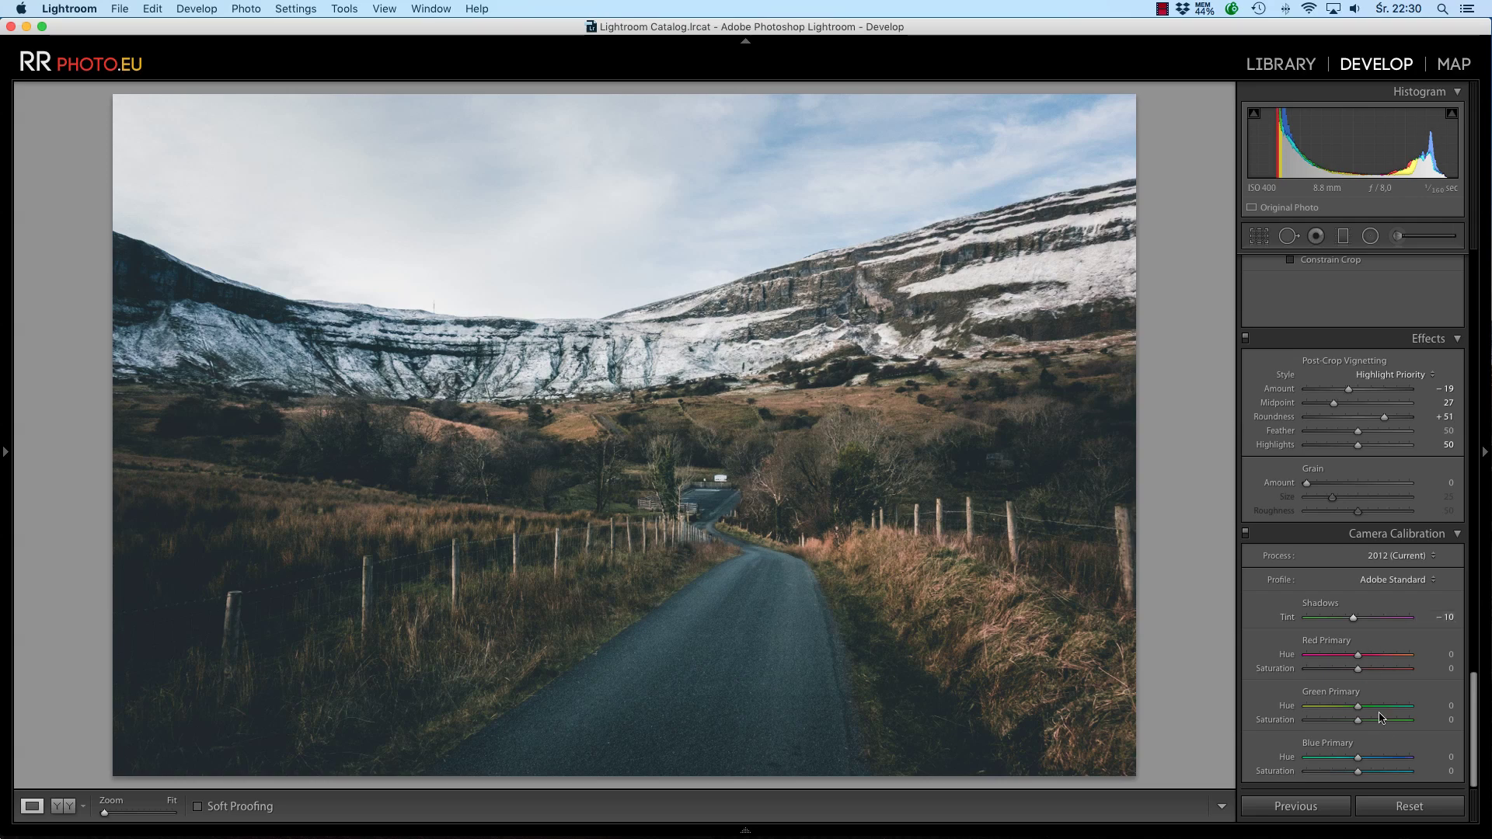
{"action": "scroll", "coordinate": [1380, 642], "scroll_direction": "down", "scroll_amount": 1}
{"action": "scroll", "coordinate": [1361, 666], "scroll_direction": "up", "scroll_amount": 1}
Try extreme Red and Green primary hue values, resetting both back to 0
{"action": "left_click_drag", "start_coordinate": [1427, 658], "coordinate": [1485, 658]}
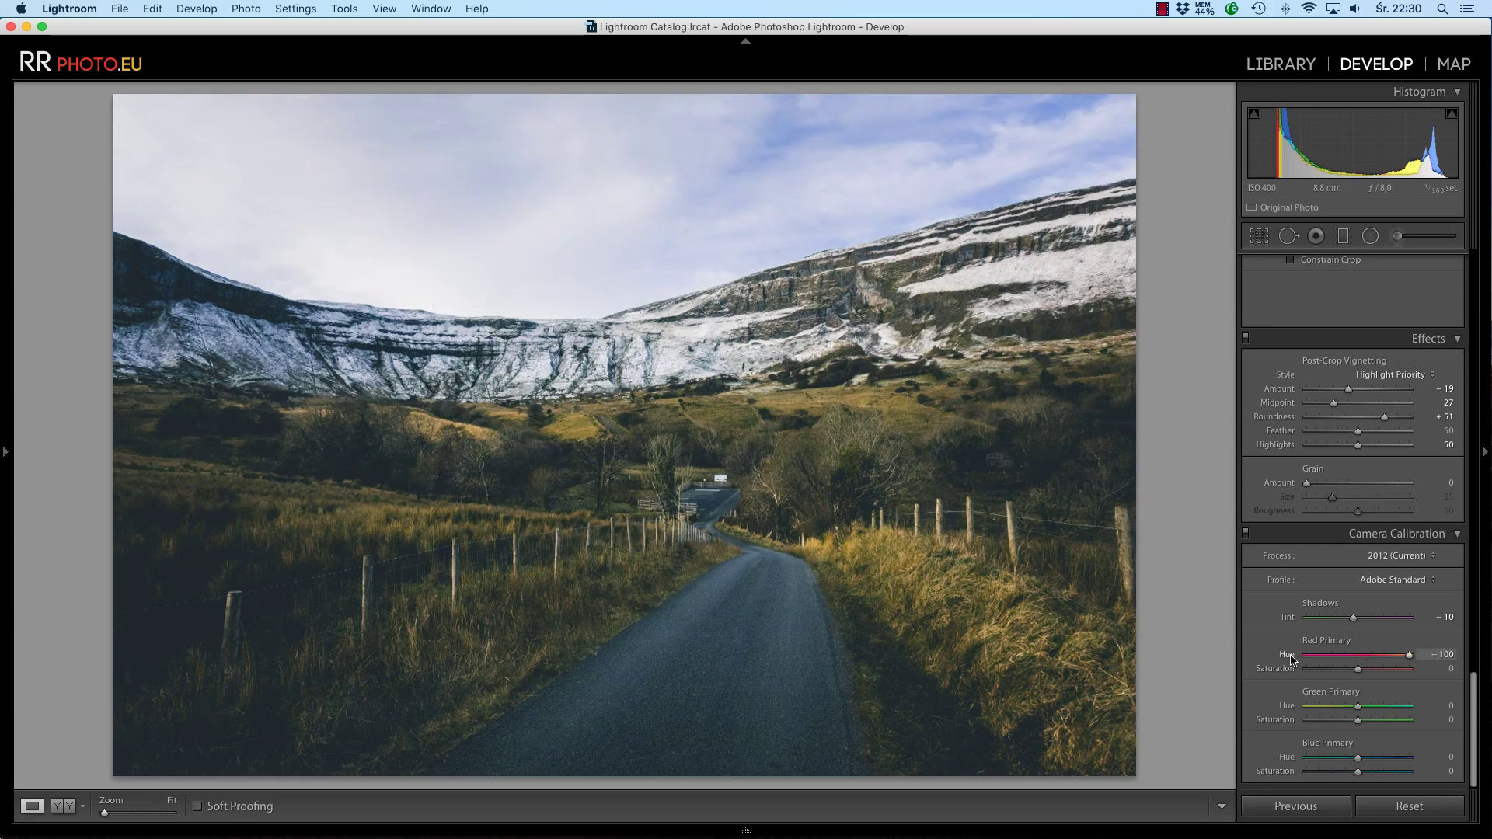
{"action": "left_click_drag", "start_coordinate": [1292, 659], "coordinate": [1243, 660]}
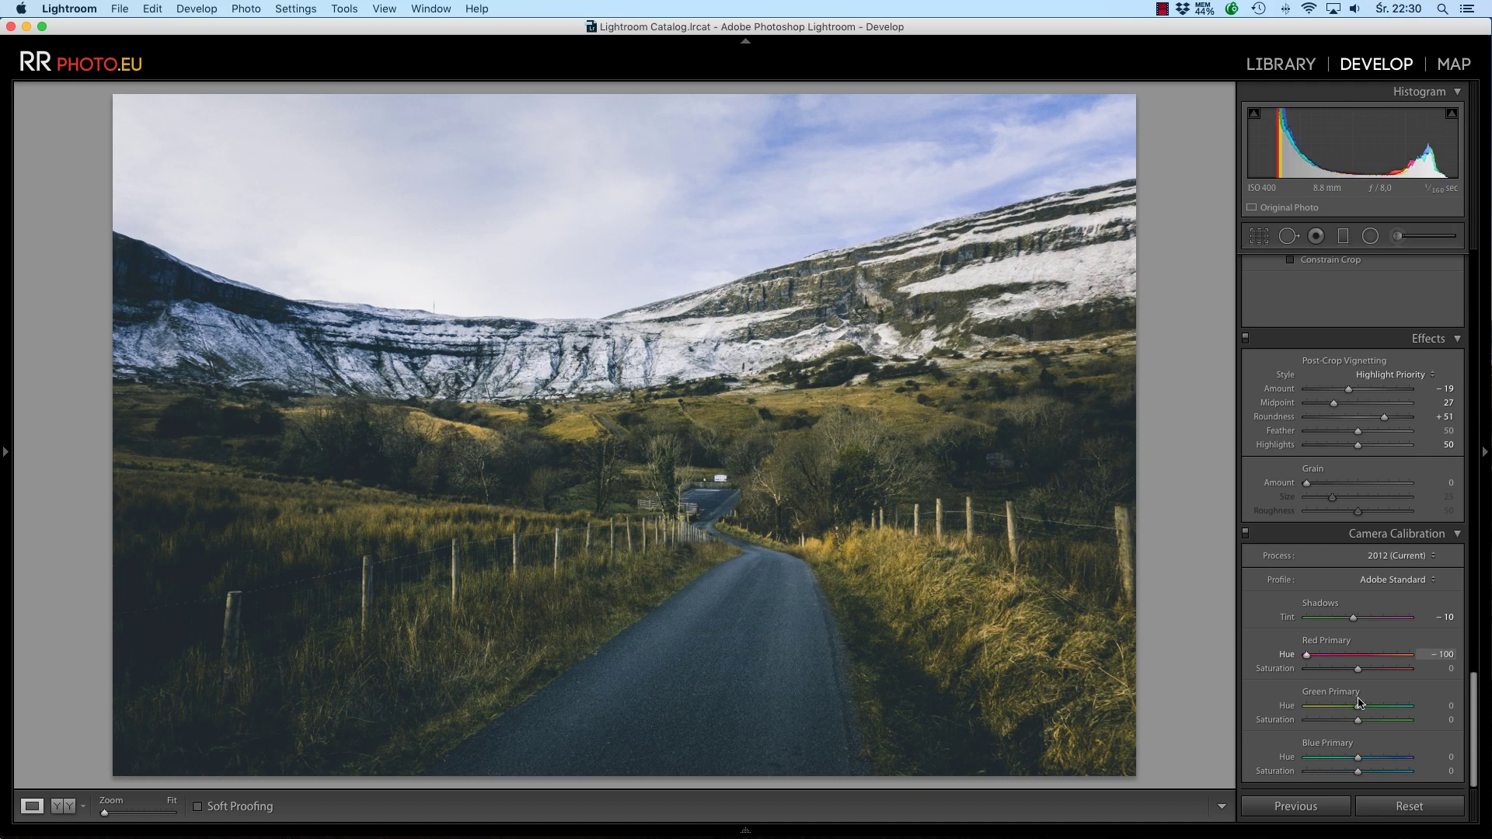
{"action": "left_click", "coordinate": [1293, 660]}
{"action": "key", "text": "super+z"}
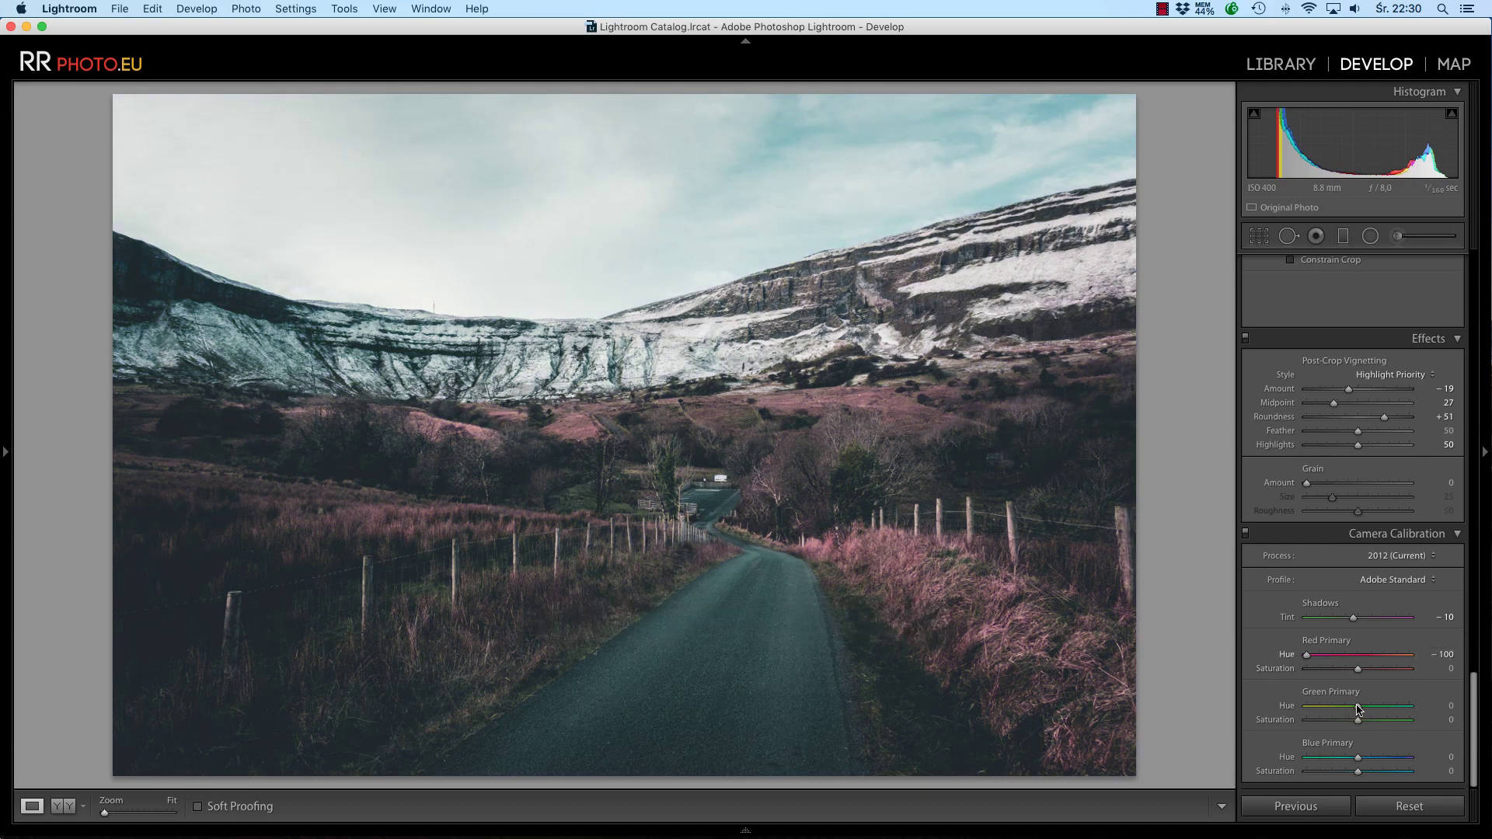
{"action": "left_click", "coordinate": [1447, 705]}
{"action": "type", "text": "100"}
{"action": "key", "text": "Return"}
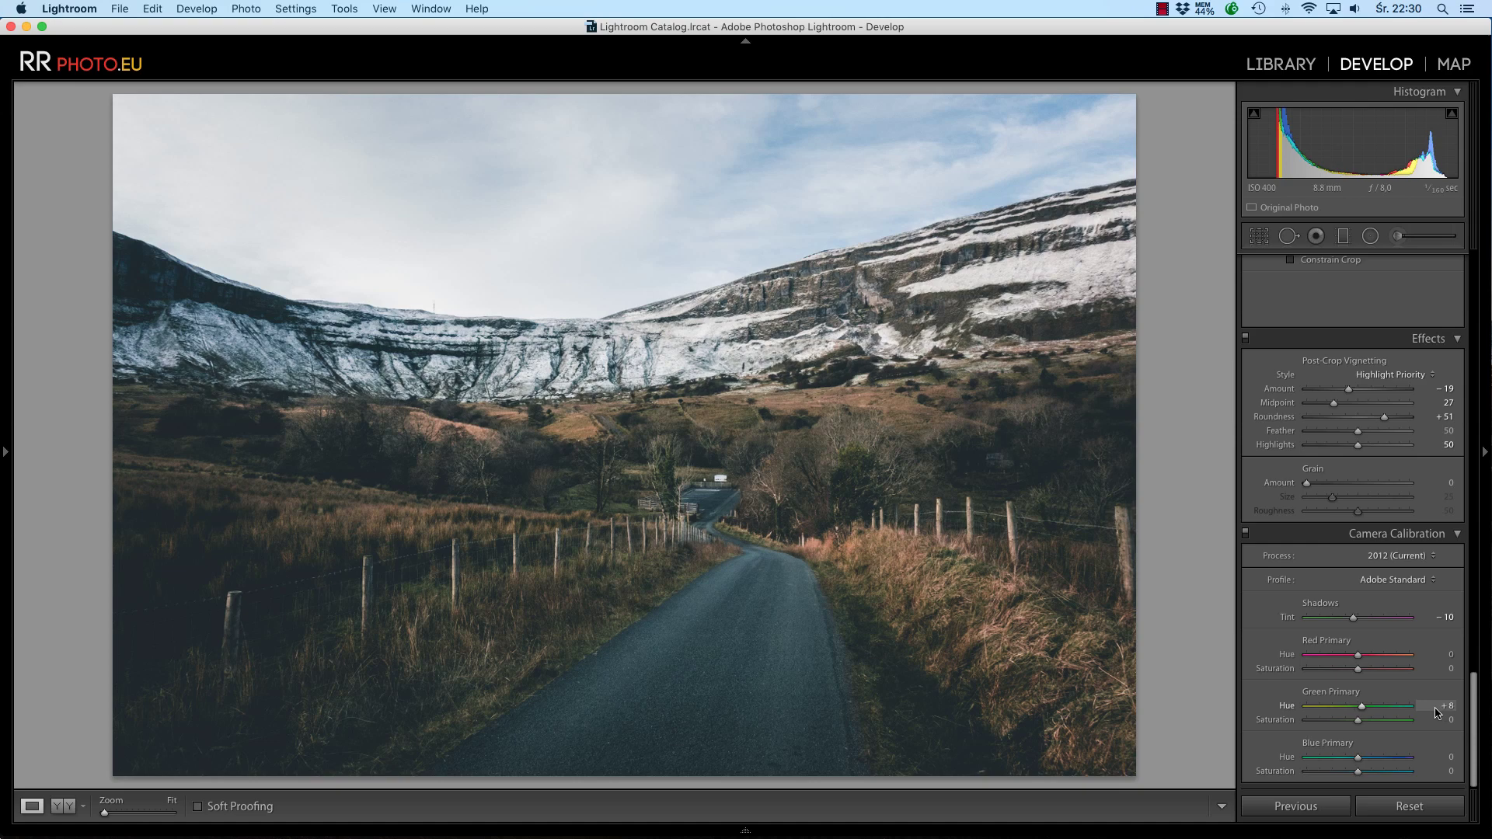
{"action": "left_click_drag", "start_coordinate": [1342, 706], "coordinate": [1302, 706]}
{"action": "double_click", "coordinate": [1289, 709]}
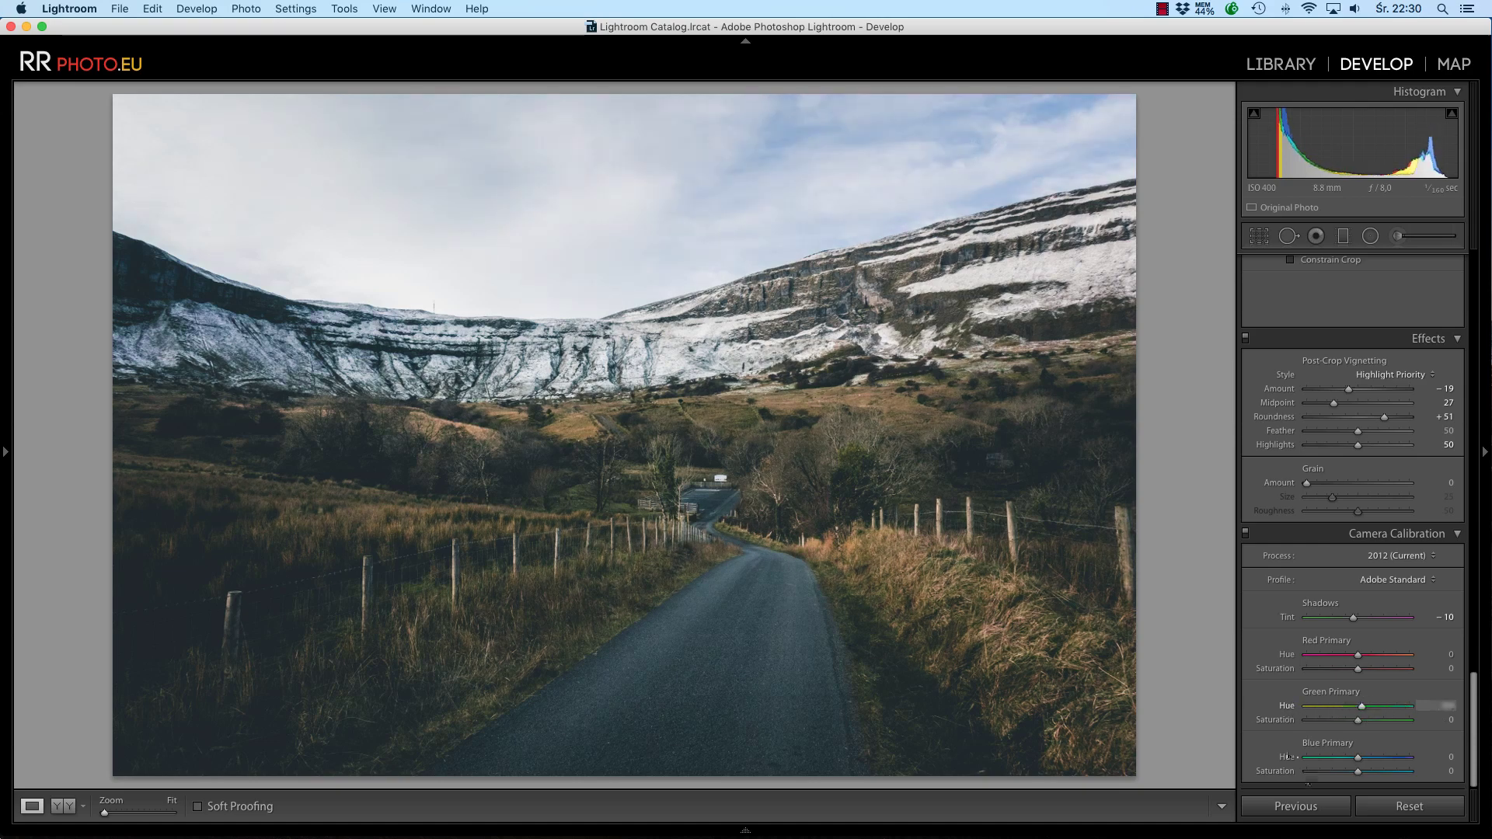
Try and undo Blue primary hue +100, nudge Green primary hue slightly negative, then disable Camera Calibration
{"action": "left_click", "coordinate": [1447, 757]}
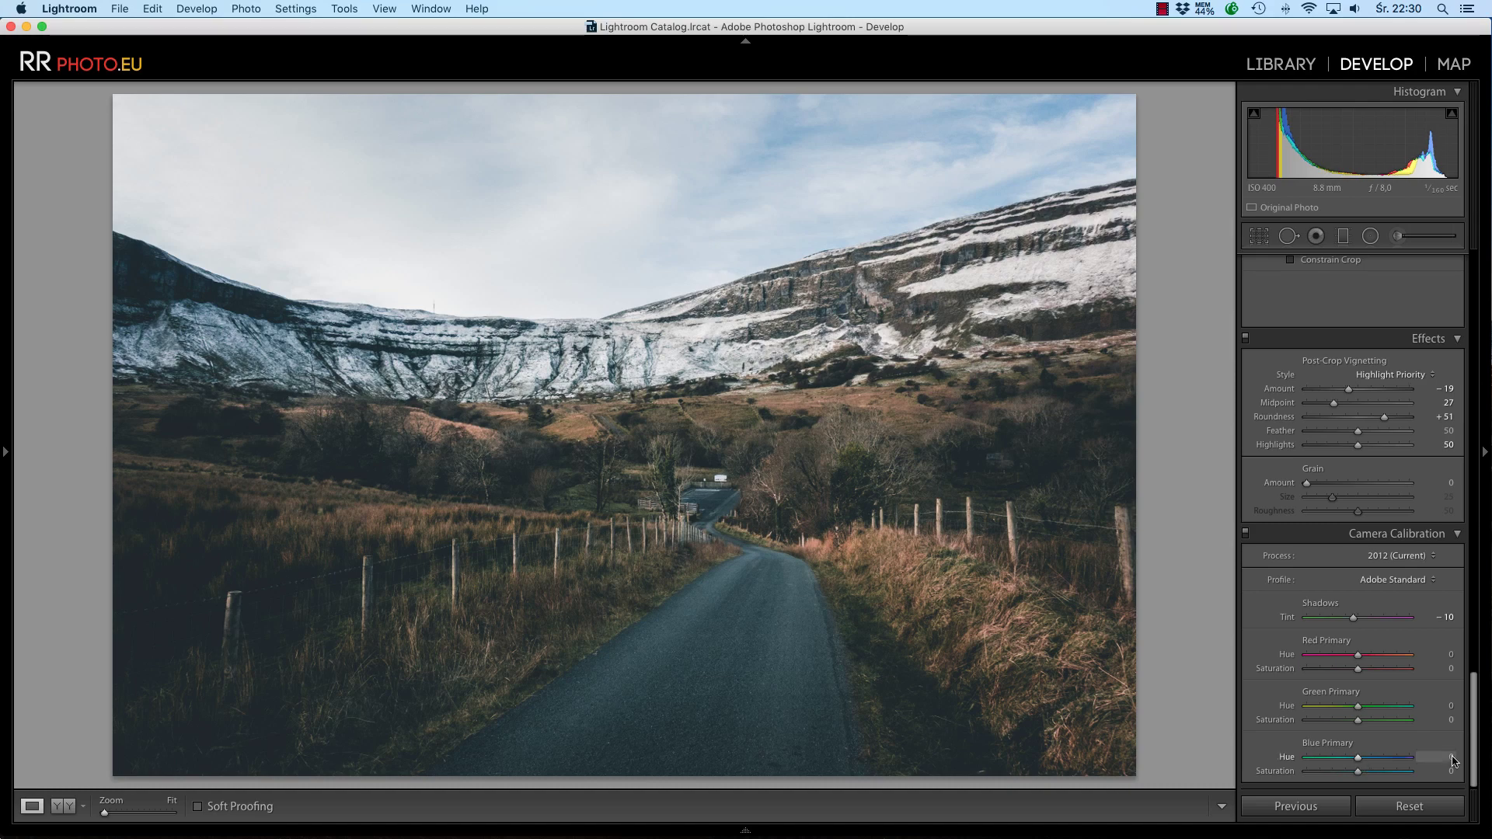
{"action": "type", "text": "100"}
{"action": "key", "text": "Return"}
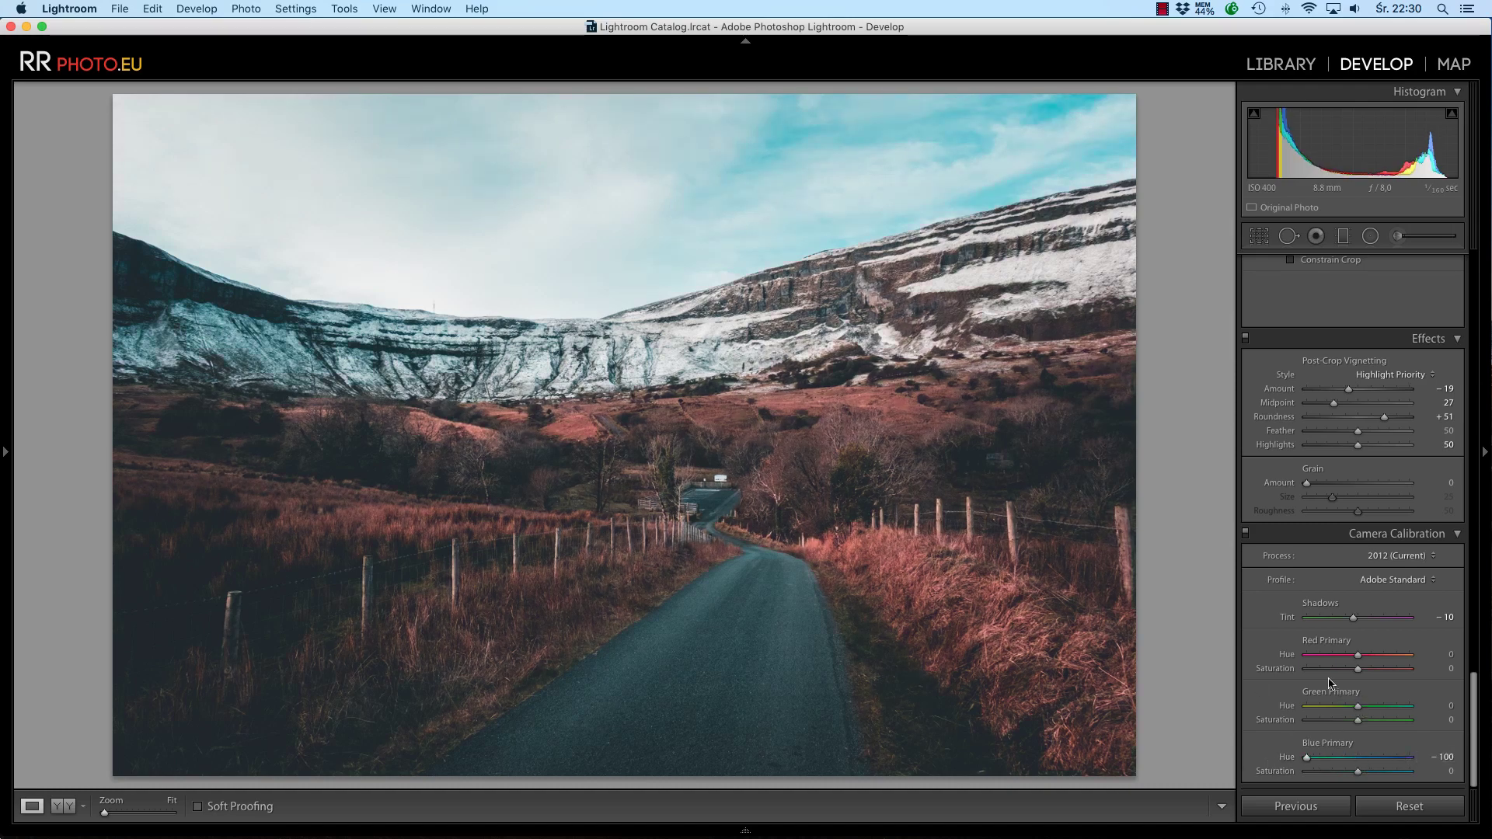
{"action": "key", "text": "super+z"}
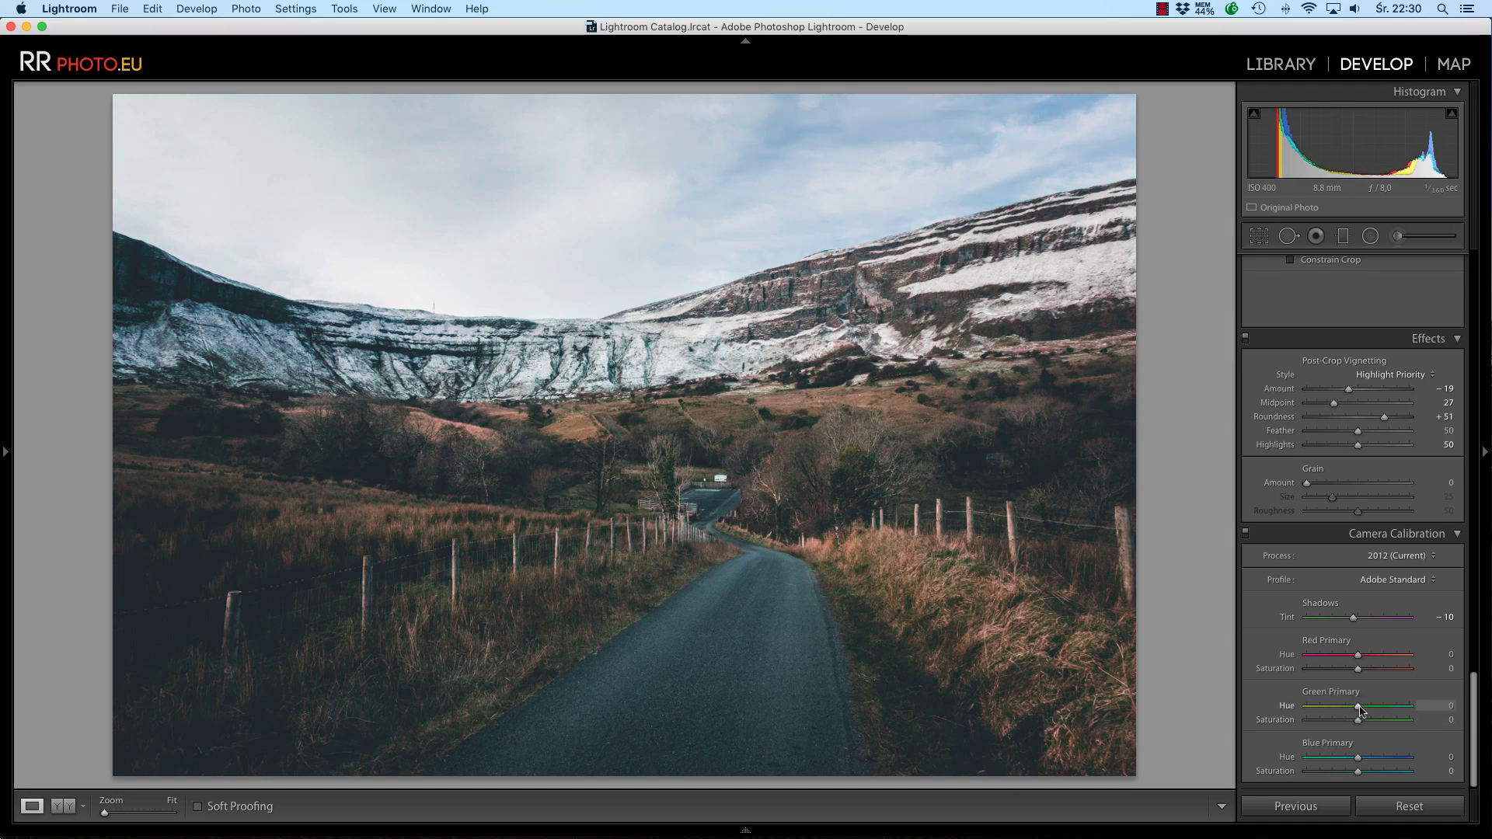
{"action": "left_click_drag", "start_coordinate": [1359, 708], "coordinate": [1356, 708]}
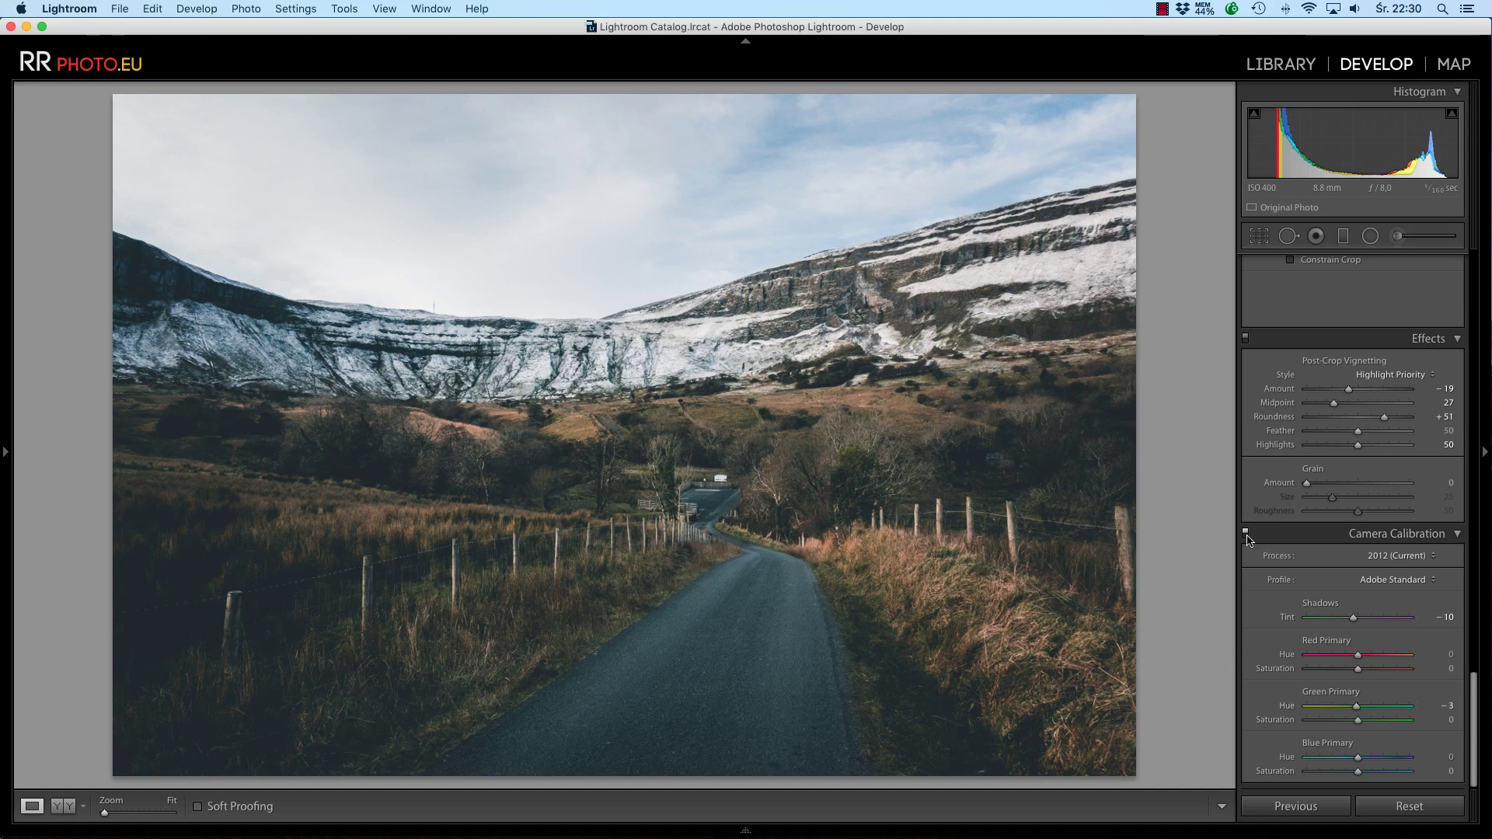
{"action": "left_click", "coordinate": [1245, 534]}
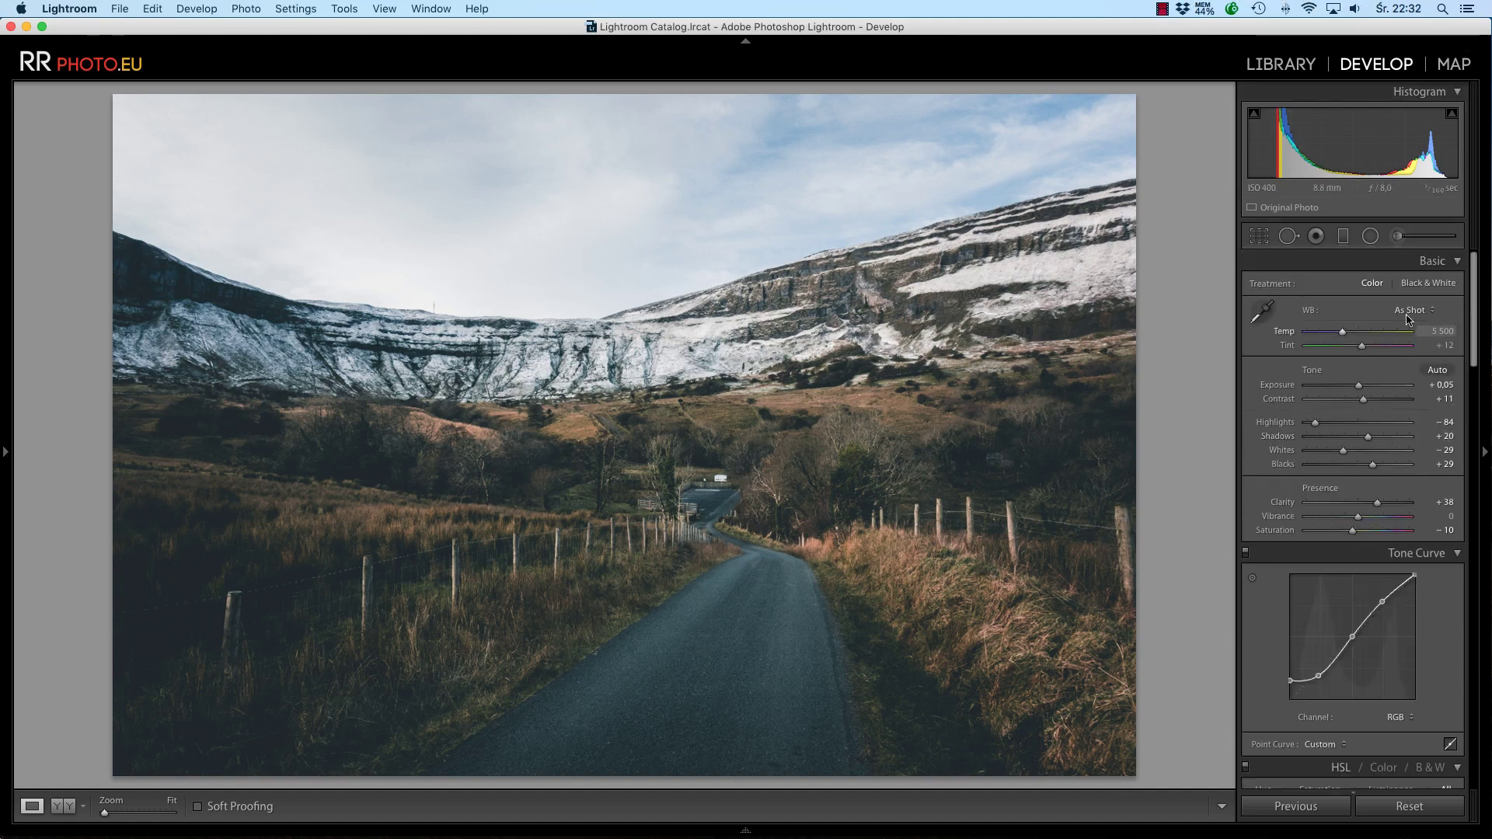
Draw a graduated filter across the sky and move it higher
{"action": "left_click", "coordinate": [1343, 241]}
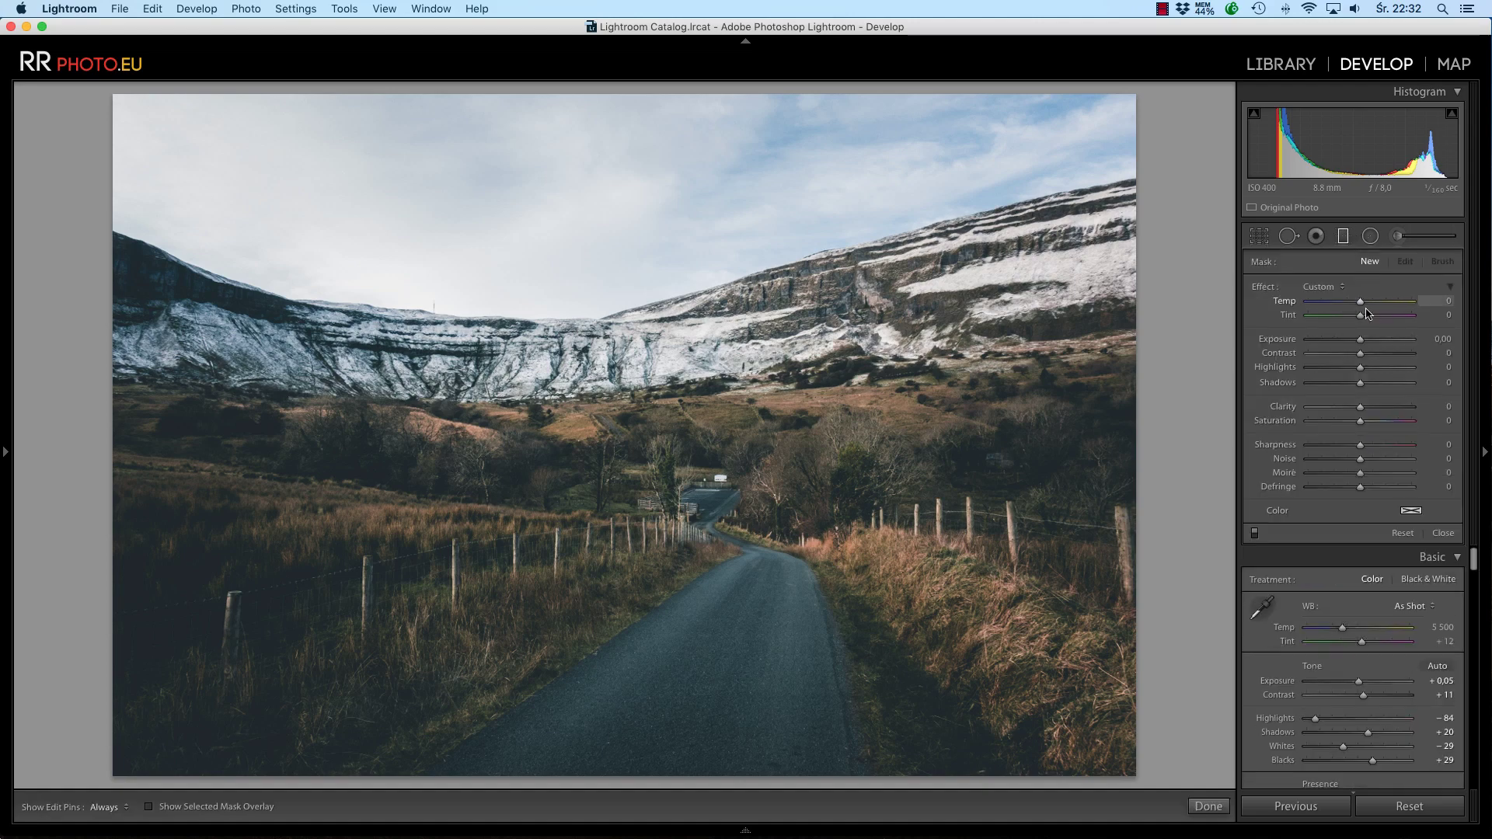
{"action": "left_click_drag", "start_coordinate": [578, 185], "coordinate": [582, 362]}
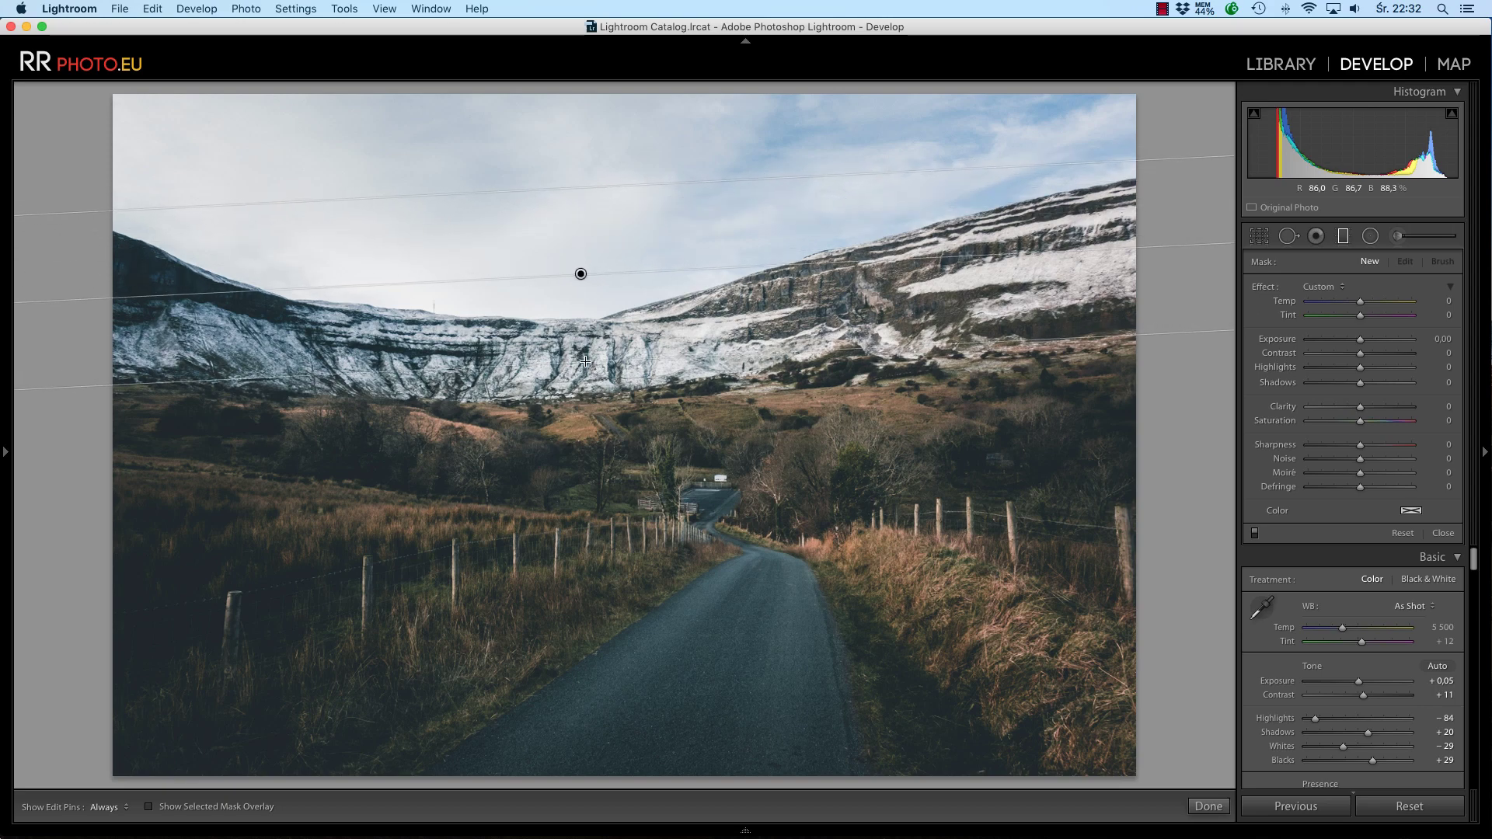
{"action": "left_click_drag", "start_coordinate": [581, 274], "coordinate": [608, 261]}
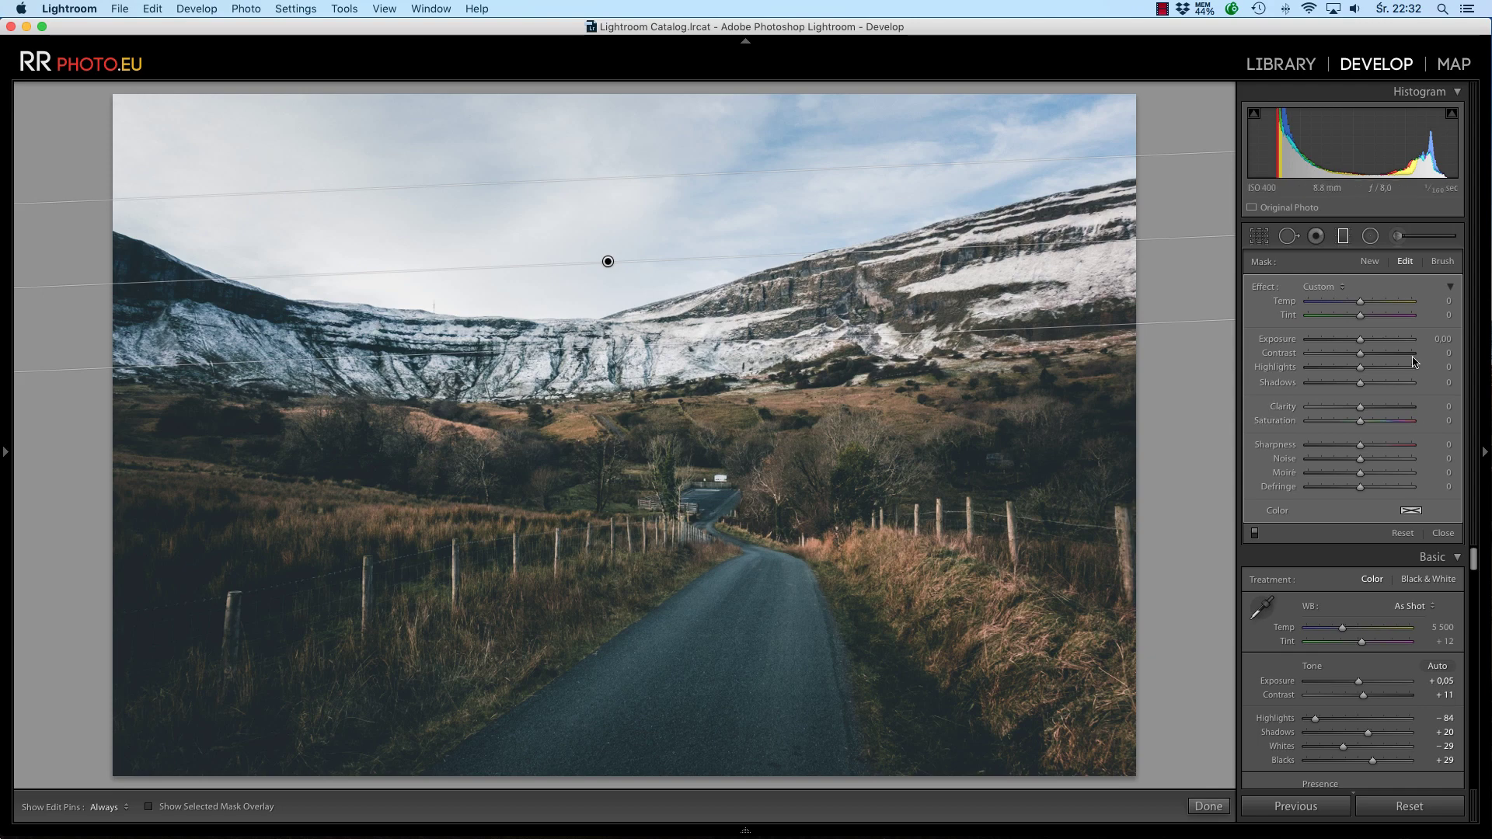
Give the filter exposure -0.55, highlights -19, shadows 12, saturation -9, temp 15, flatten its angle, and finish
{"action": "left_click_drag", "start_coordinate": [1361, 343], "coordinate": [1369, 358]}
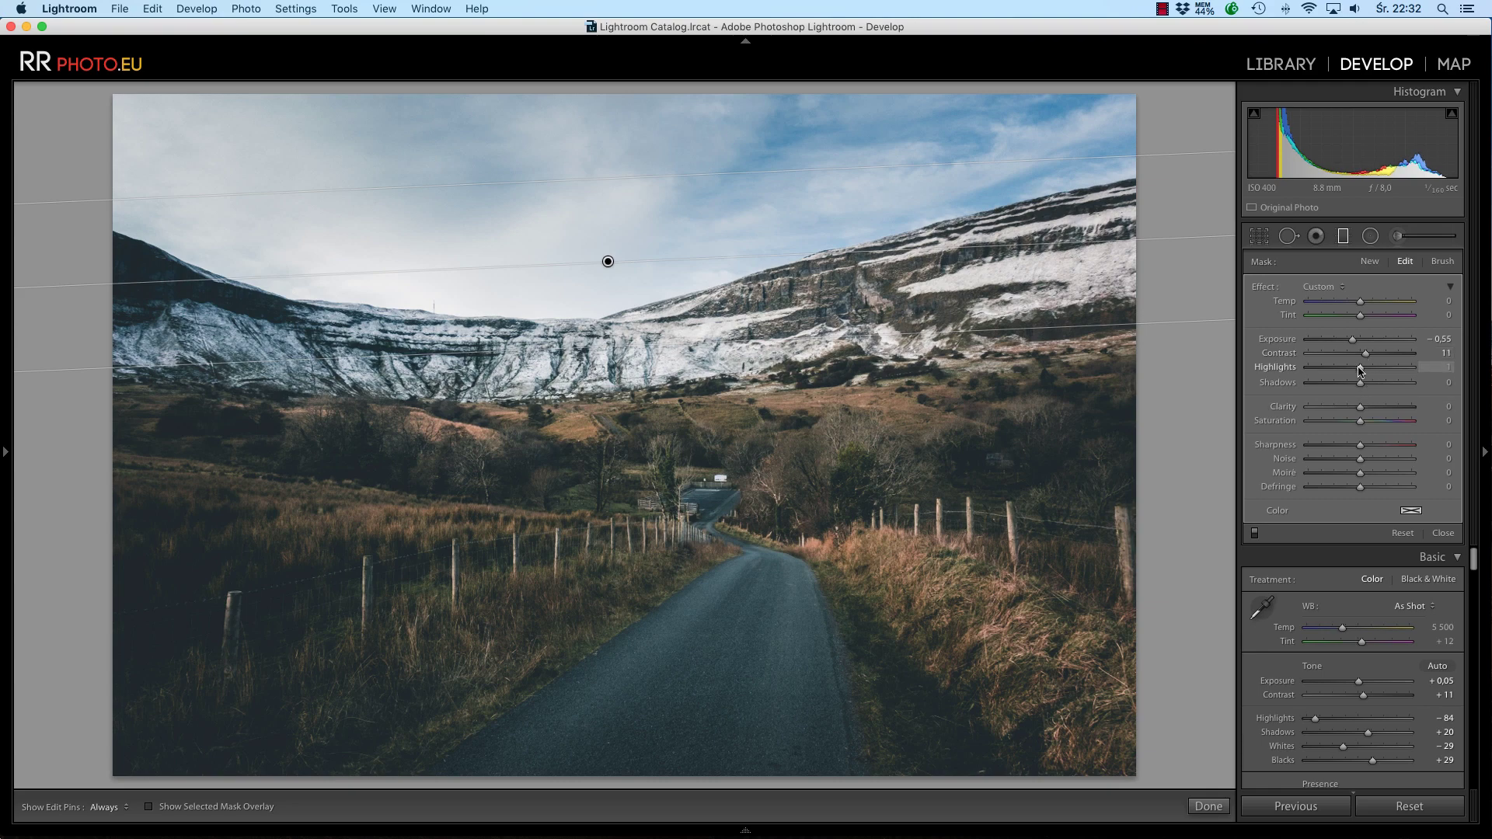
{"action": "left_click_drag", "start_coordinate": [1359, 367], "coordinate": [1354, 370]}
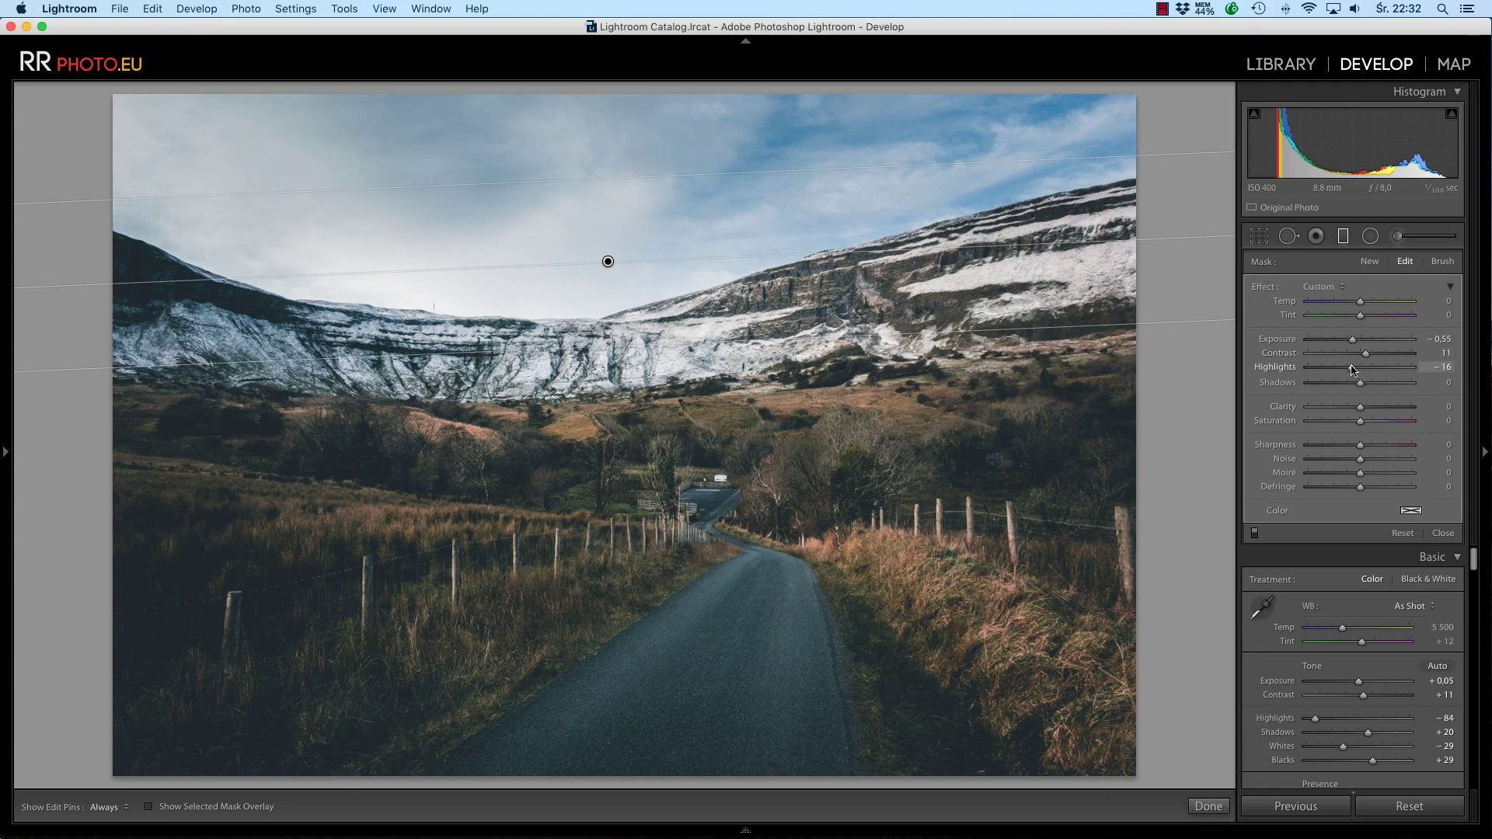
{"action": "left_click_drag", "start_coordinate": [1354, 370], "coordinate": [1370, 410]}
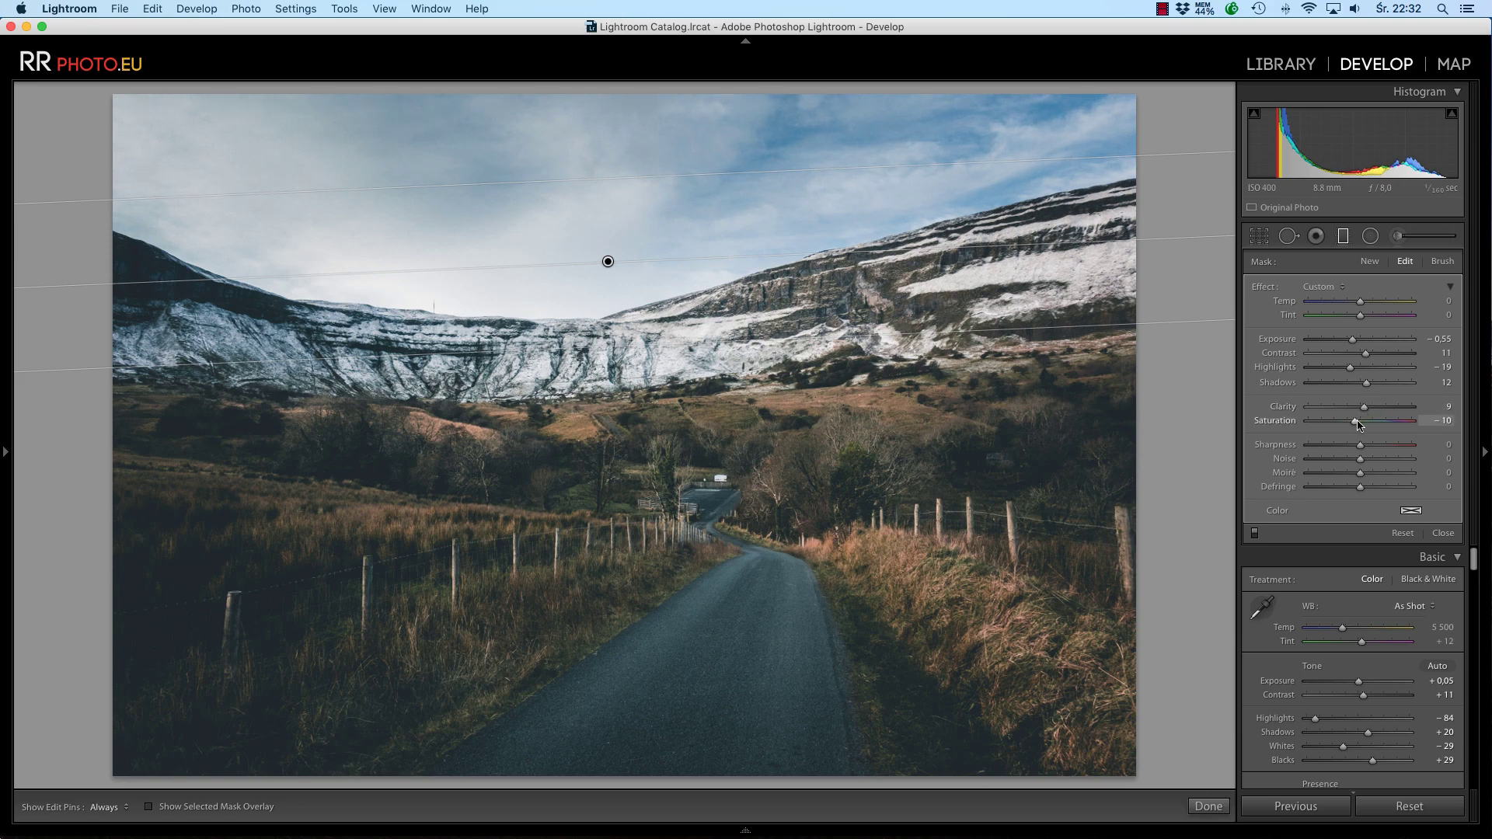
{"action": "left_click_drag", "start_coordinate": [1358, 424], "coordinate": [1361, 428]}
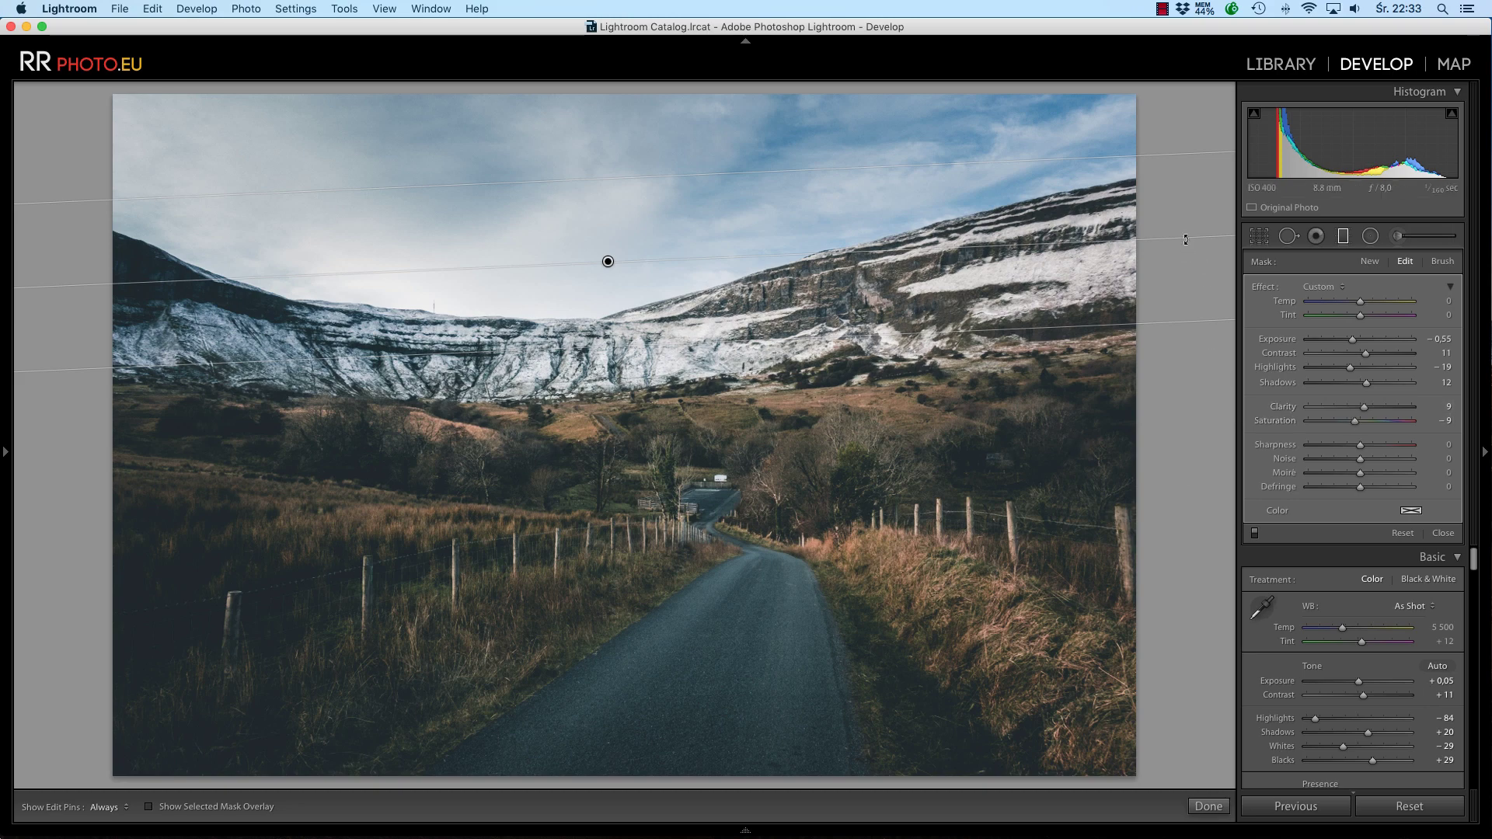
{"action": "left_click_drag", "start_coordinate": [1186, 239], "coordinate": [1186, 242]}
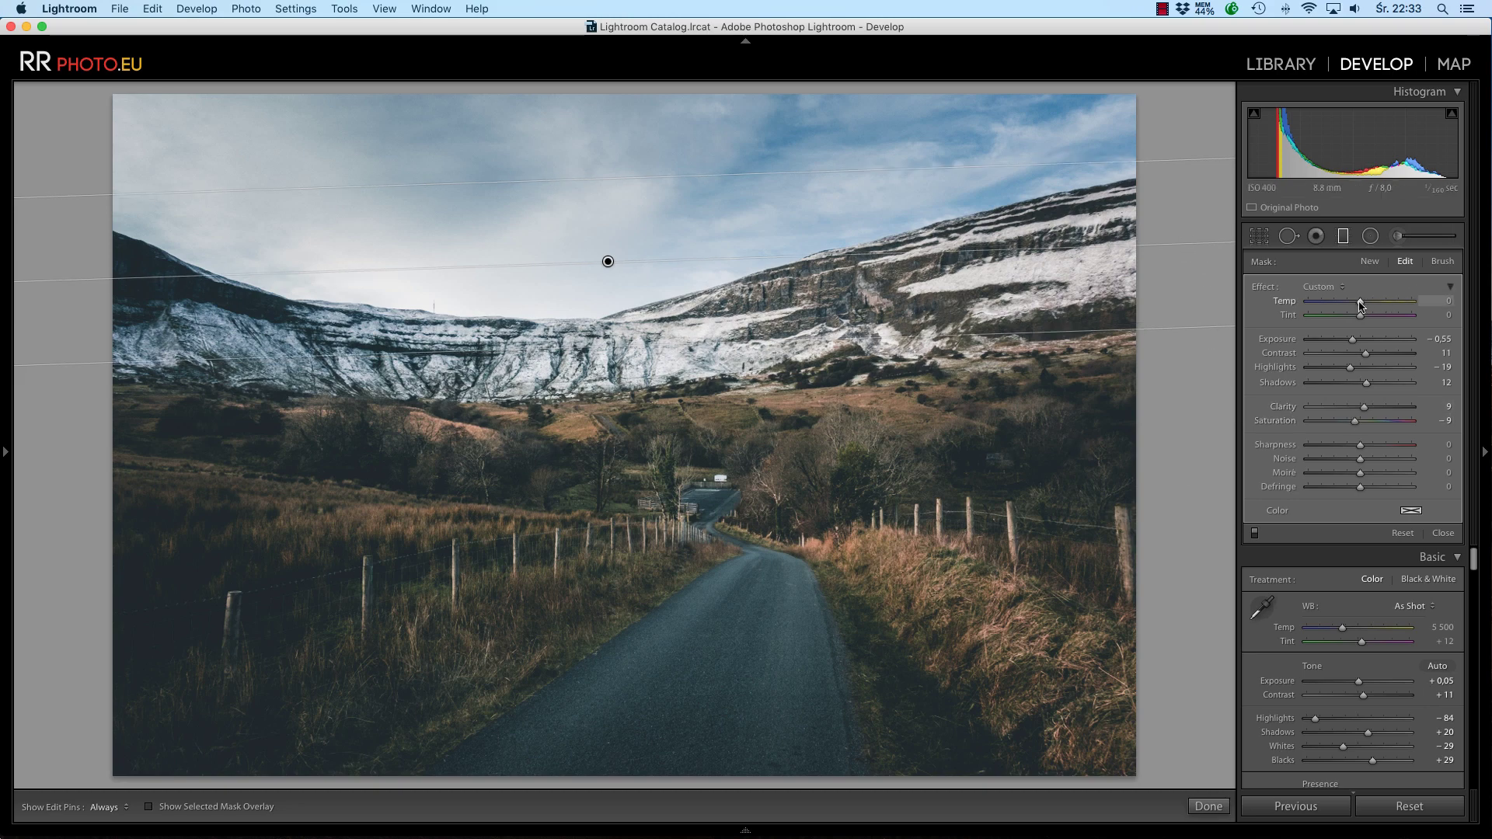
{"action": "left_click_drag", "start_coordinate": [1367, 305], "coordinate": [1368, 306]}
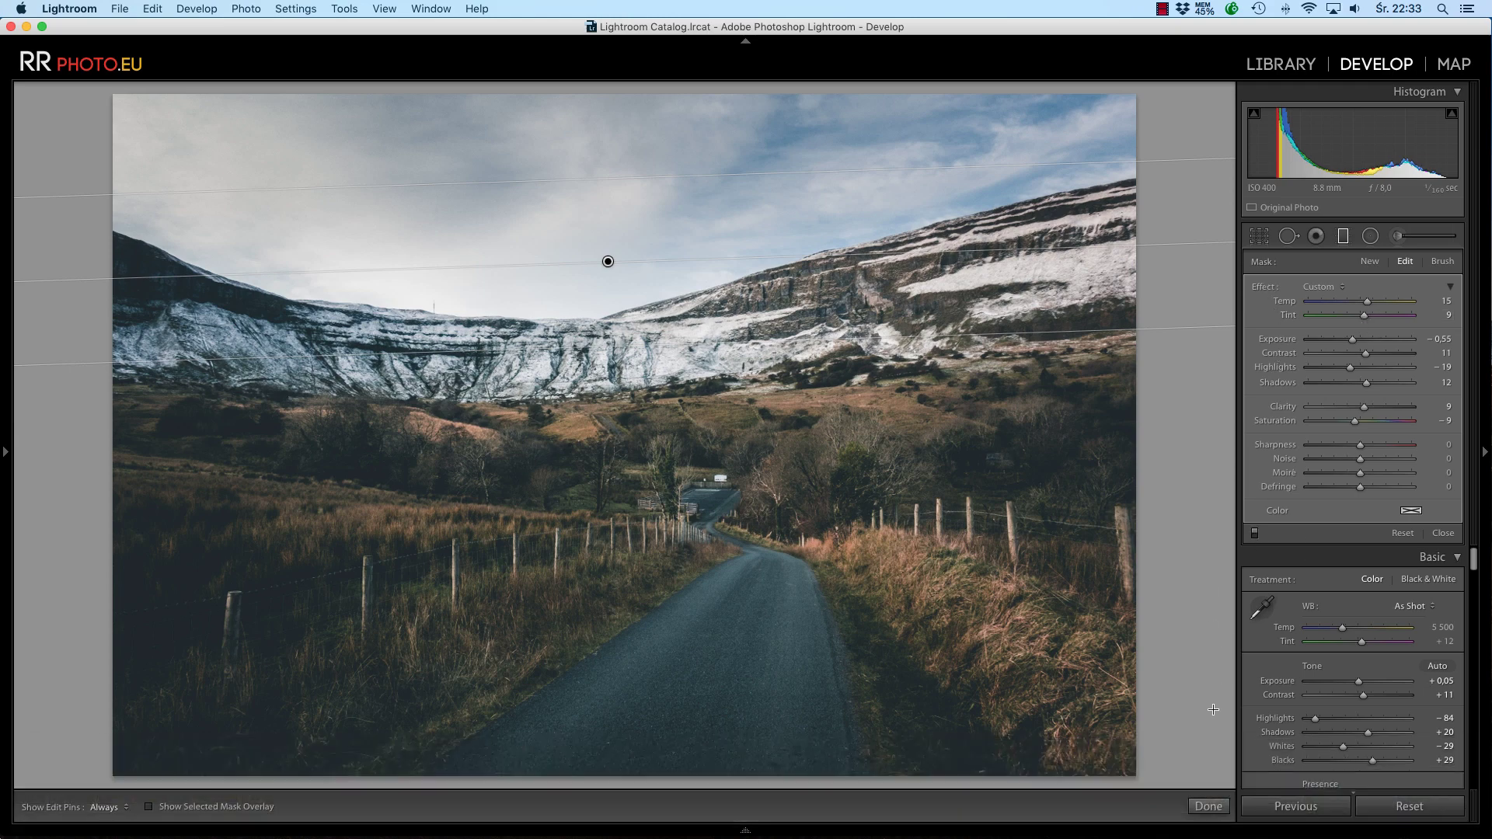
{"action": "left_click", "coordinate": [1208, 806]}
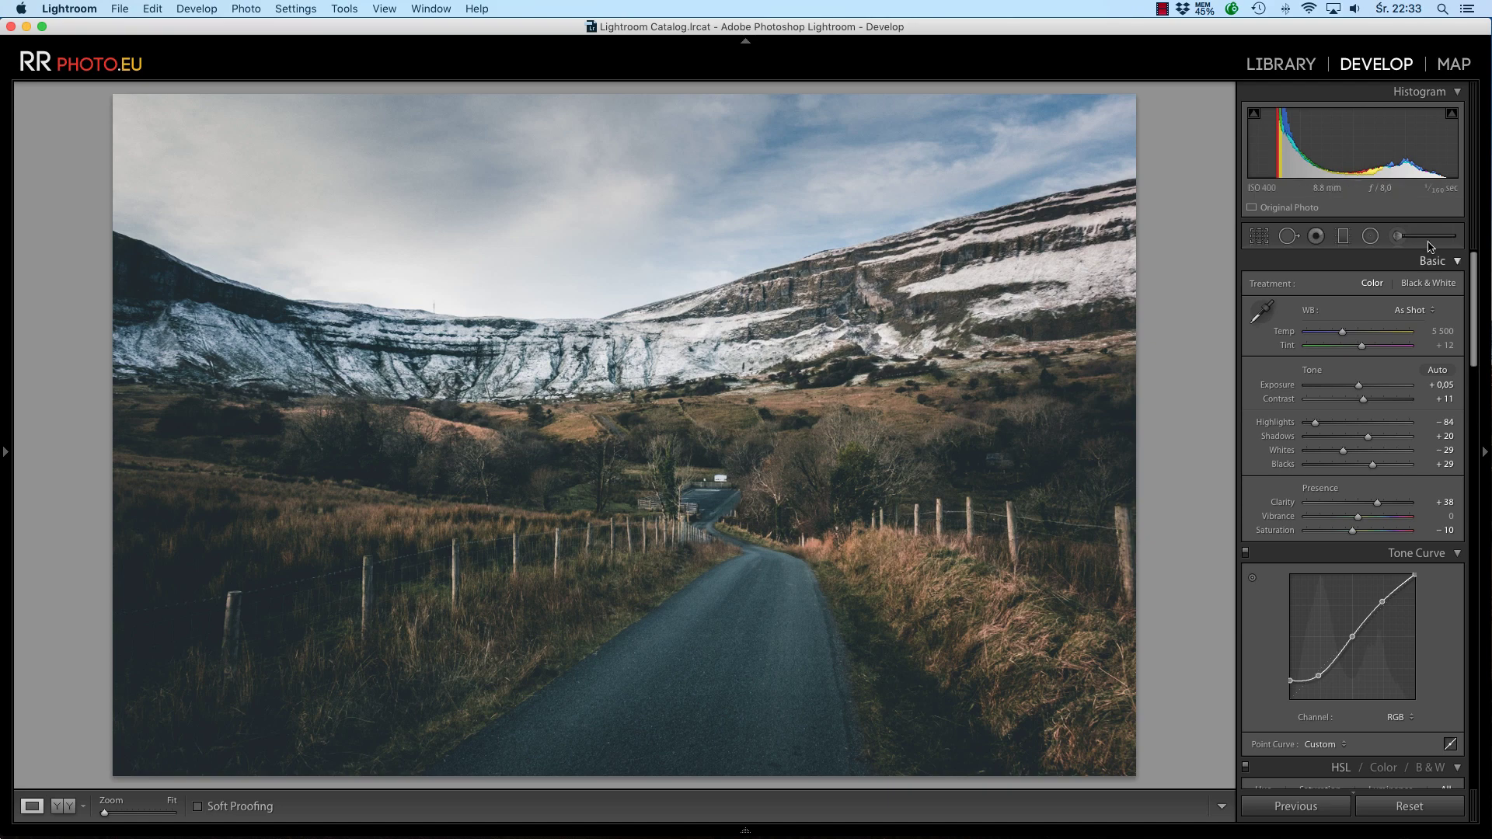
Draw a second sky gradient with exposure −0.20, contrast 12, highlights −7 and saturation −4
{"action": "left_click", "coordinate": [1369, 236]}
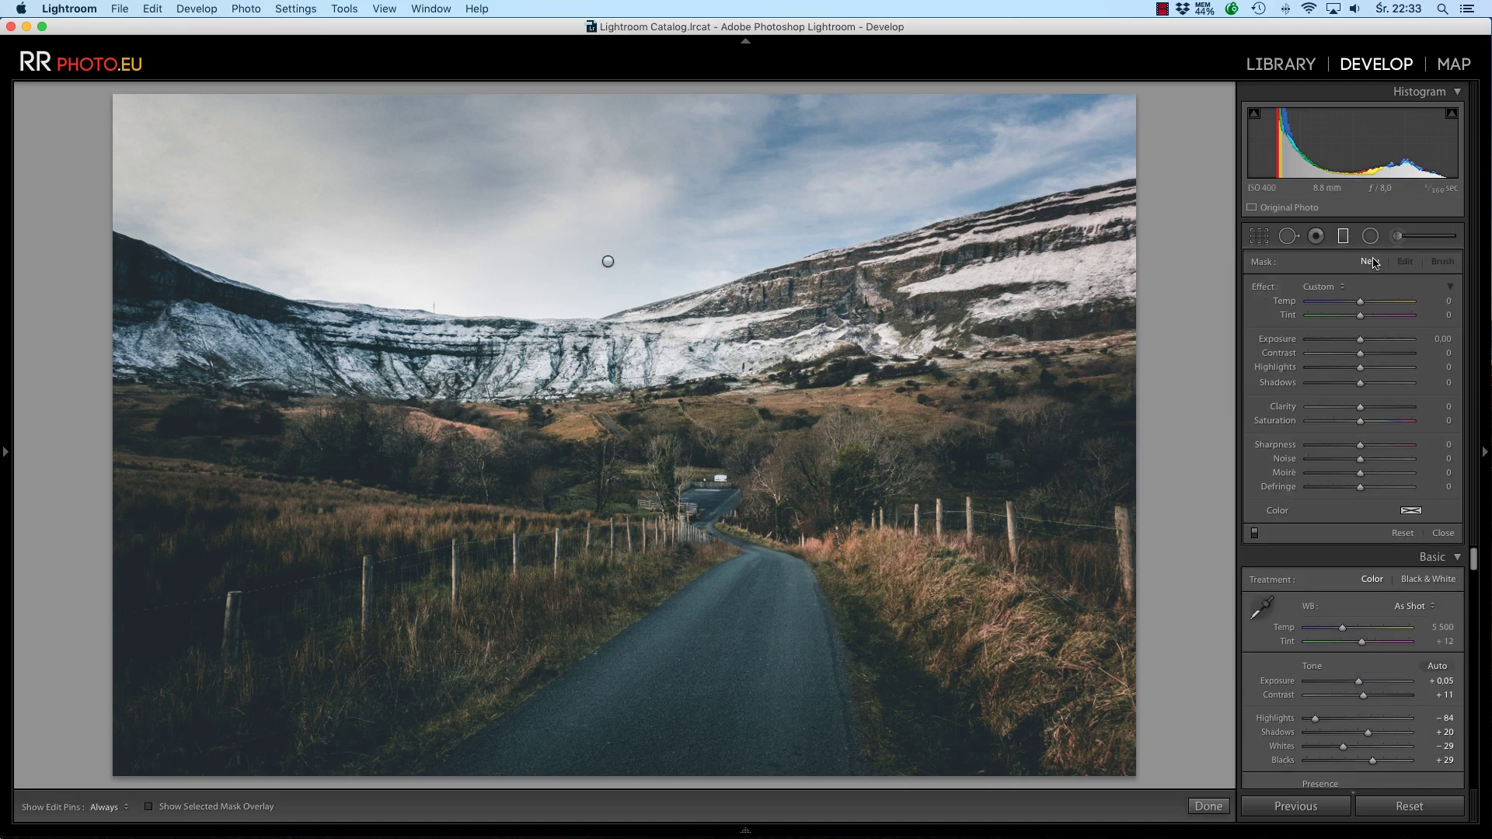
{"action": "left_click_drag", "start_coordinate": [533, 156], "coordinate": [539, 277]}
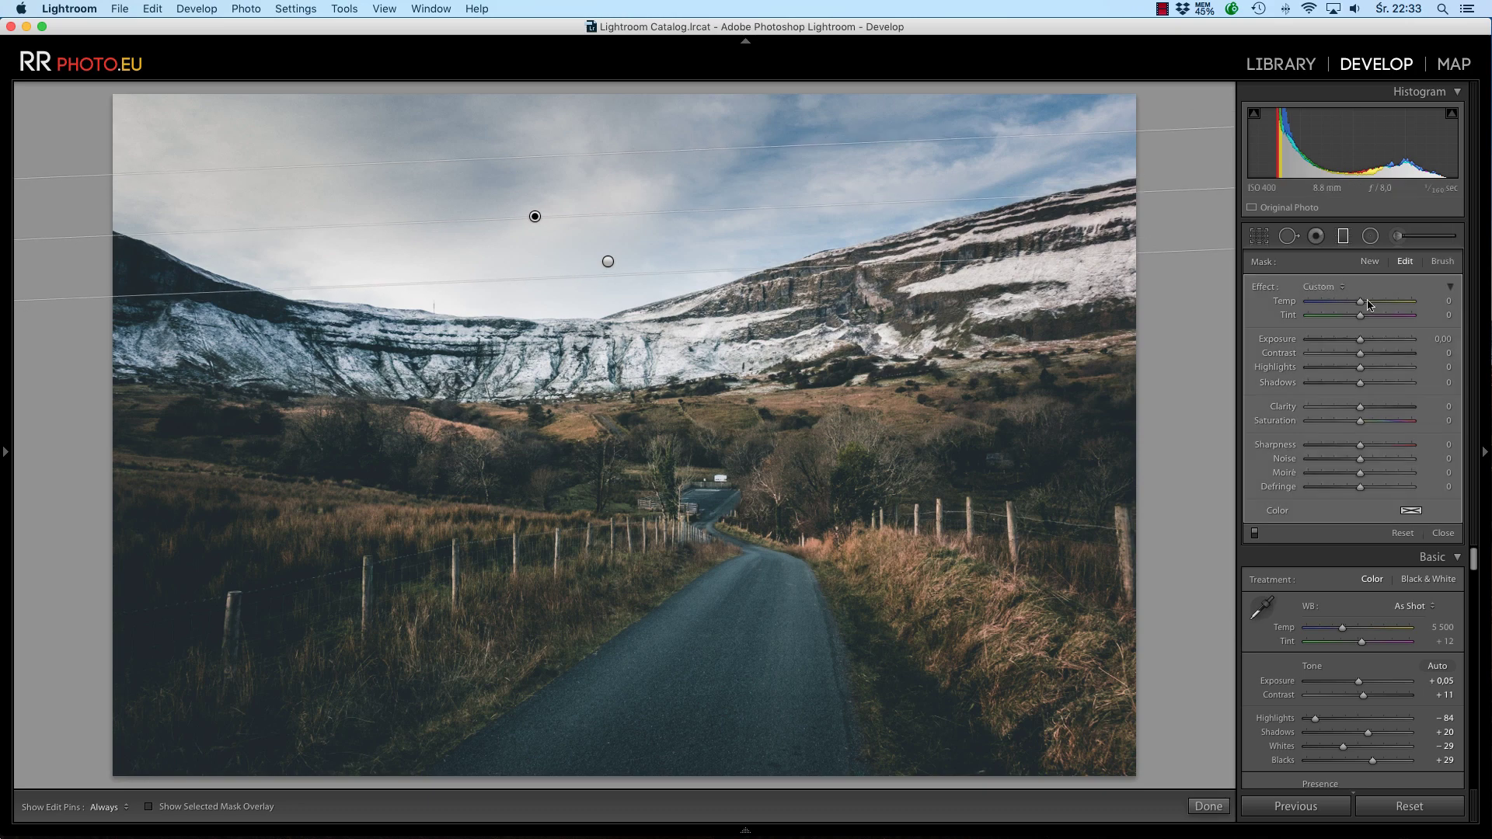
{"action": "left_click_drag", "start_coordinate": [1360, 343], "coordinate": [1358, 342]}
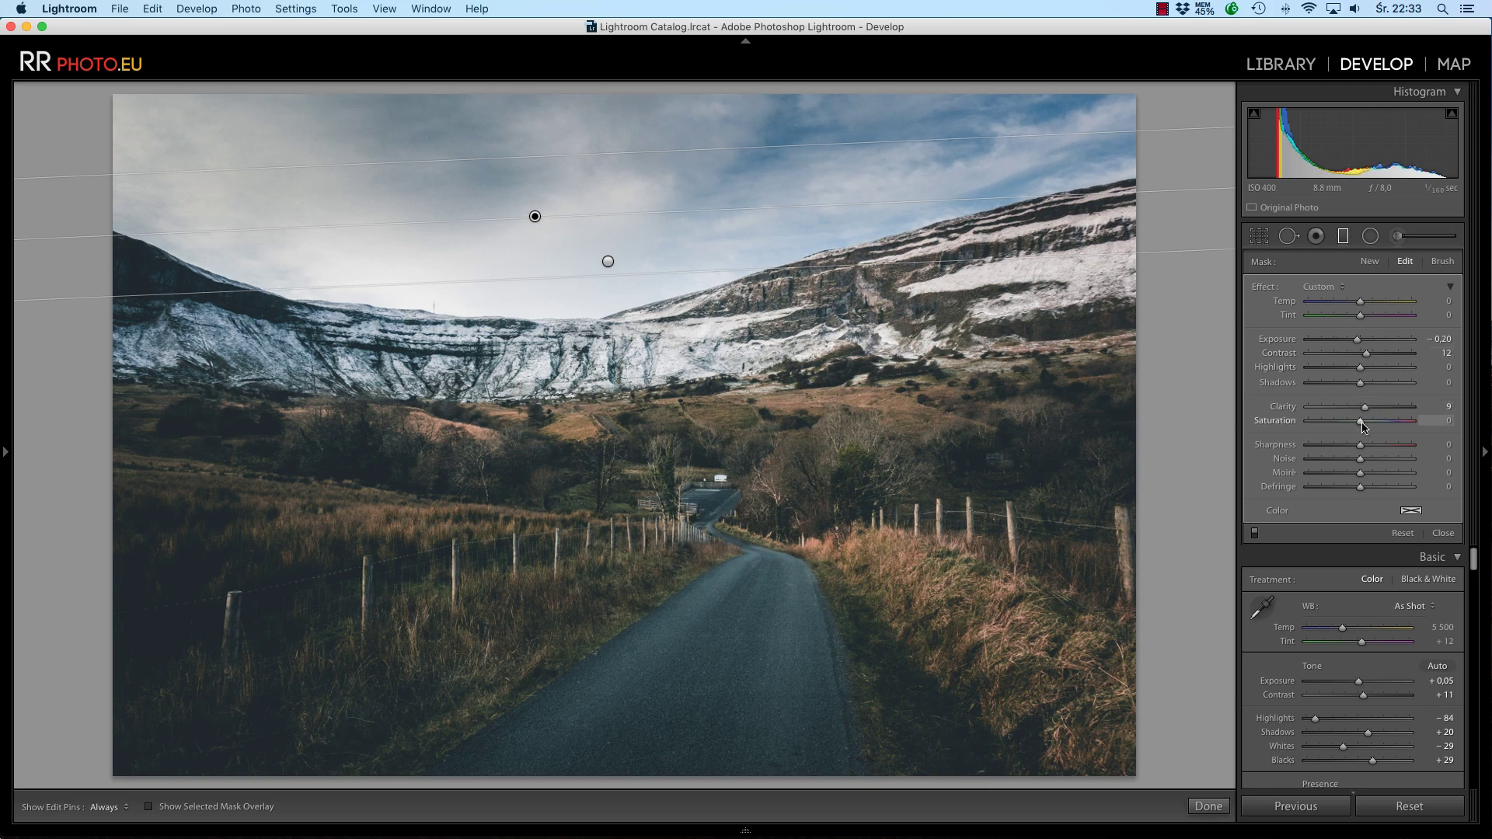
{"action": "key", "text": "Down"}
{"action": "key", "text": "Up"}
{"action": "key", "text": "Up"}
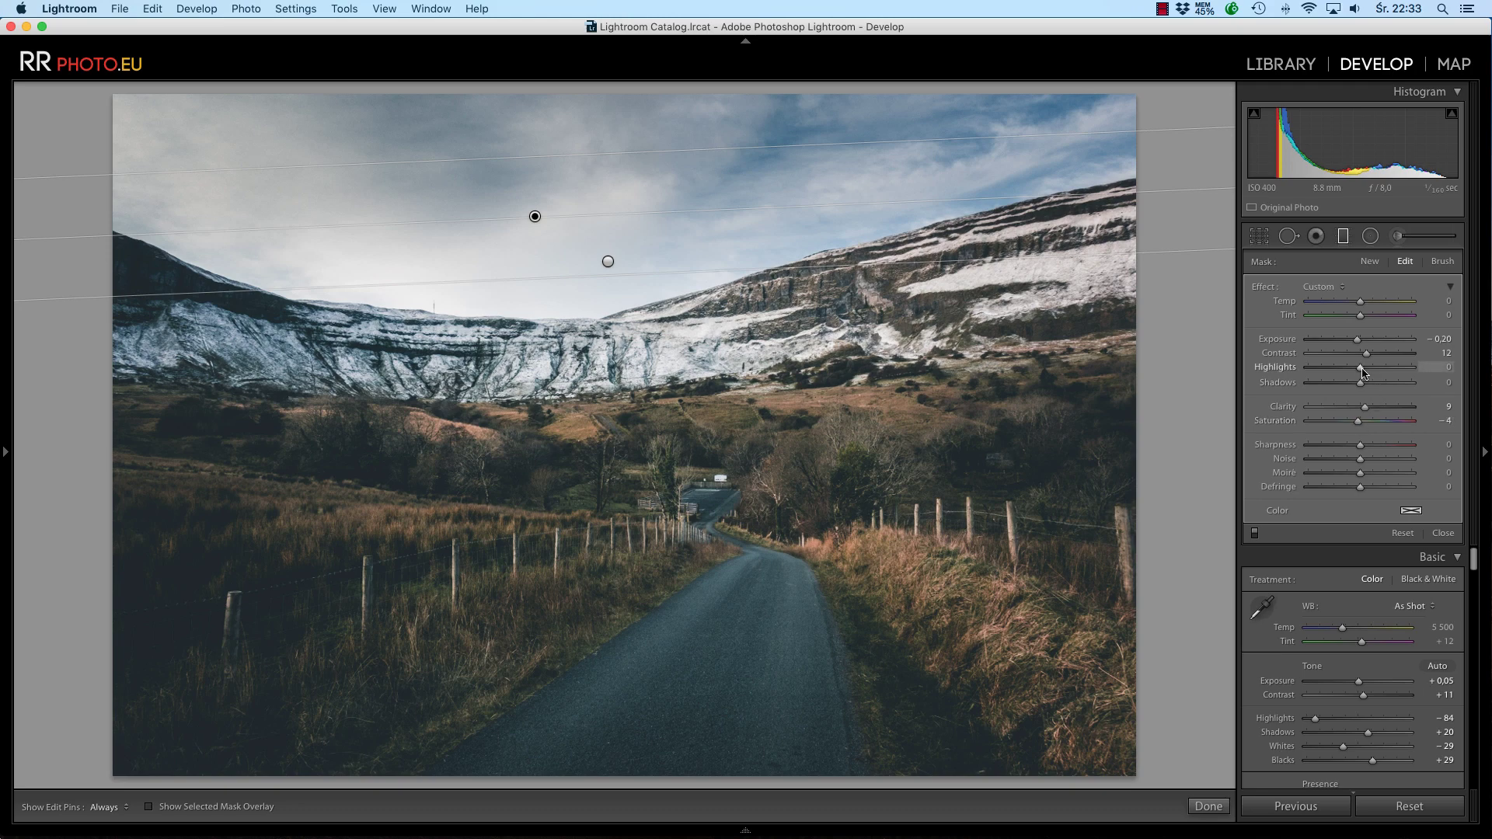
{"action": "left_click_drag", "start_coordinate": [1362, 372], "coordinate": [1358, 372]}
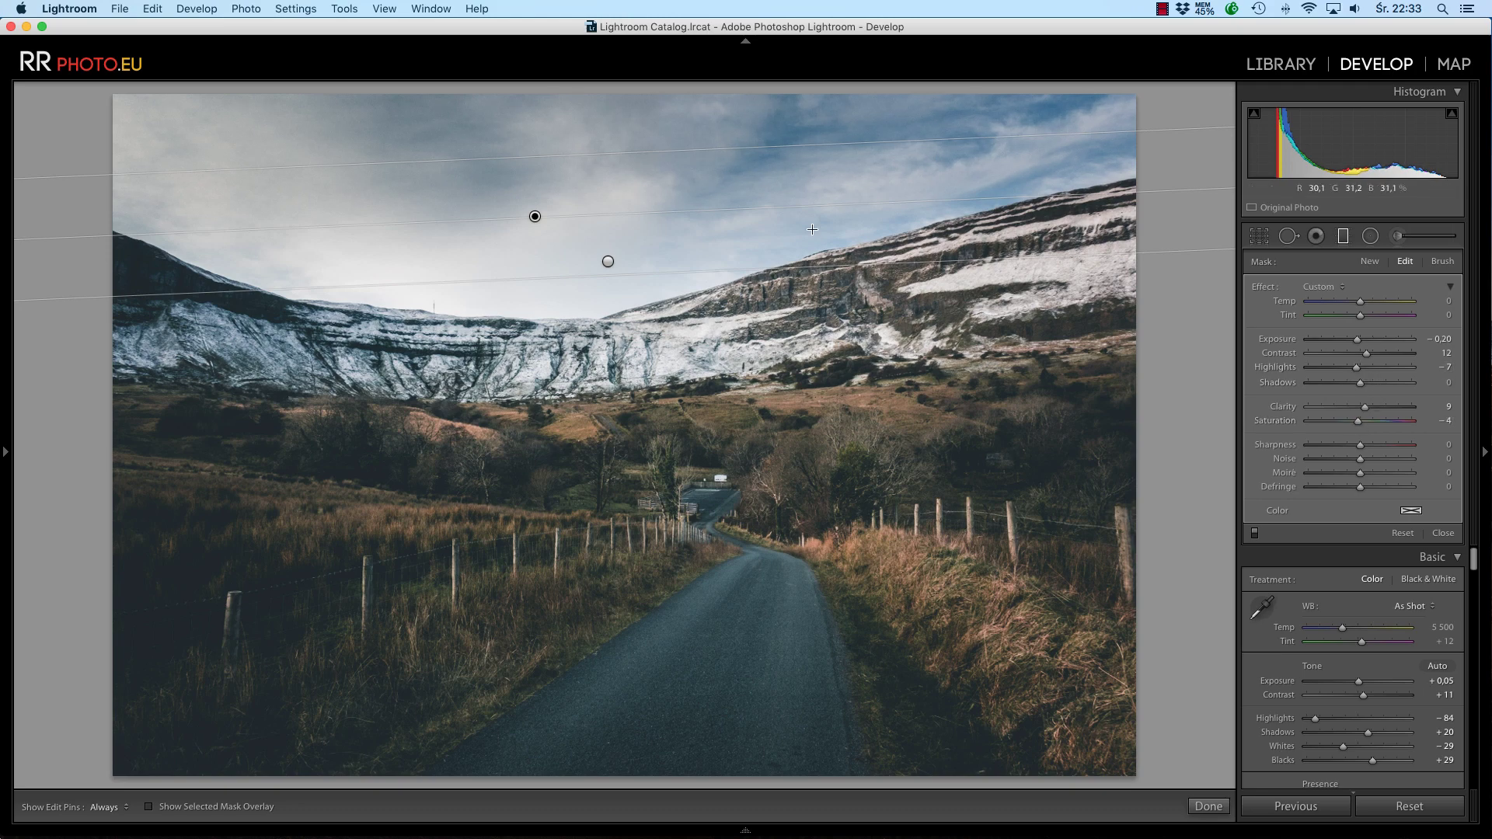
{"action": "left_click_drag", "start_coordinate": [532, 288], "coordinate": [526, 259]}
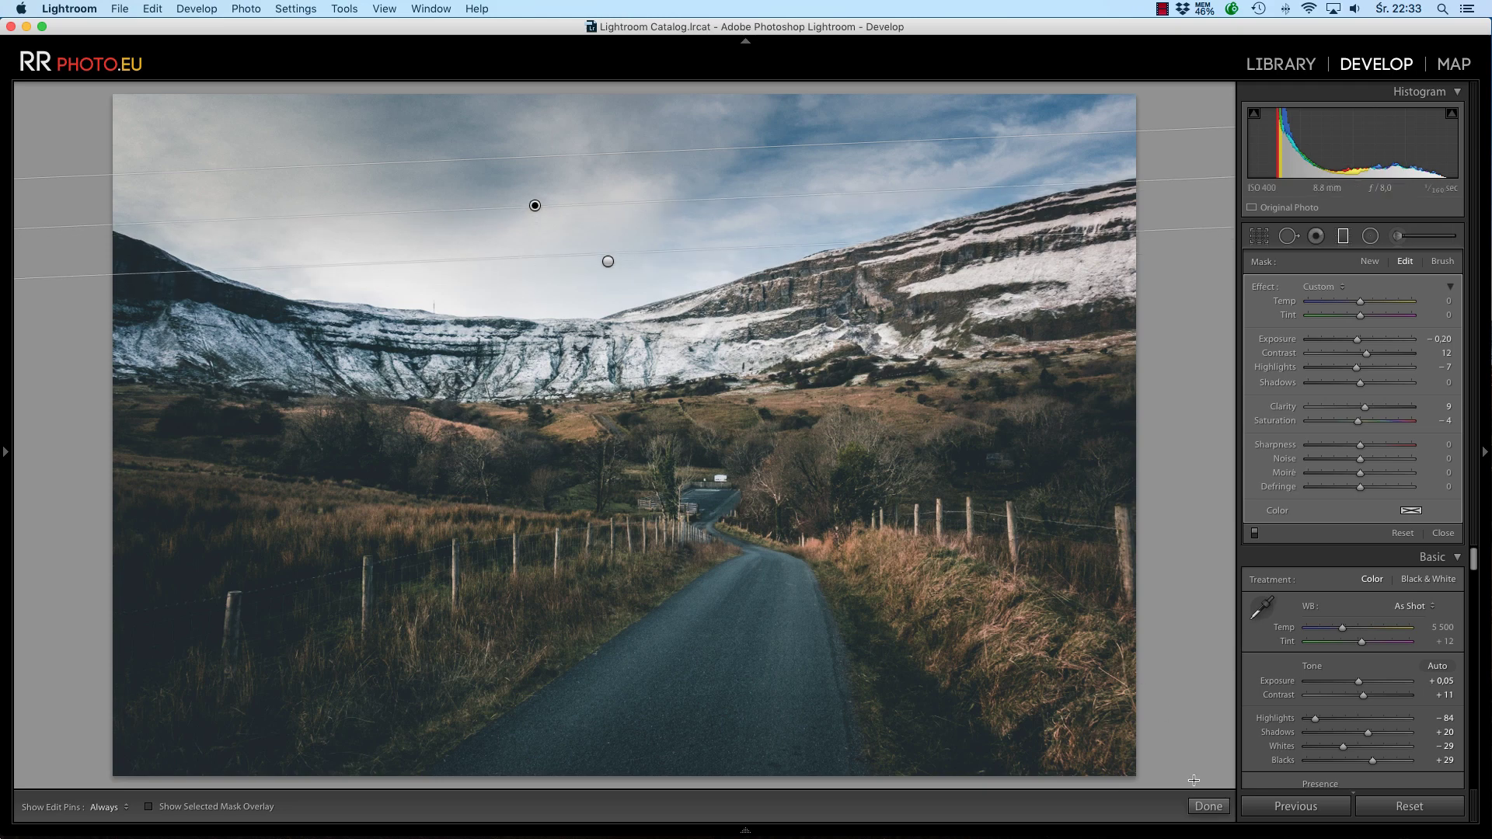
{"action": "left_click", "coordinate": [1208, 806]}
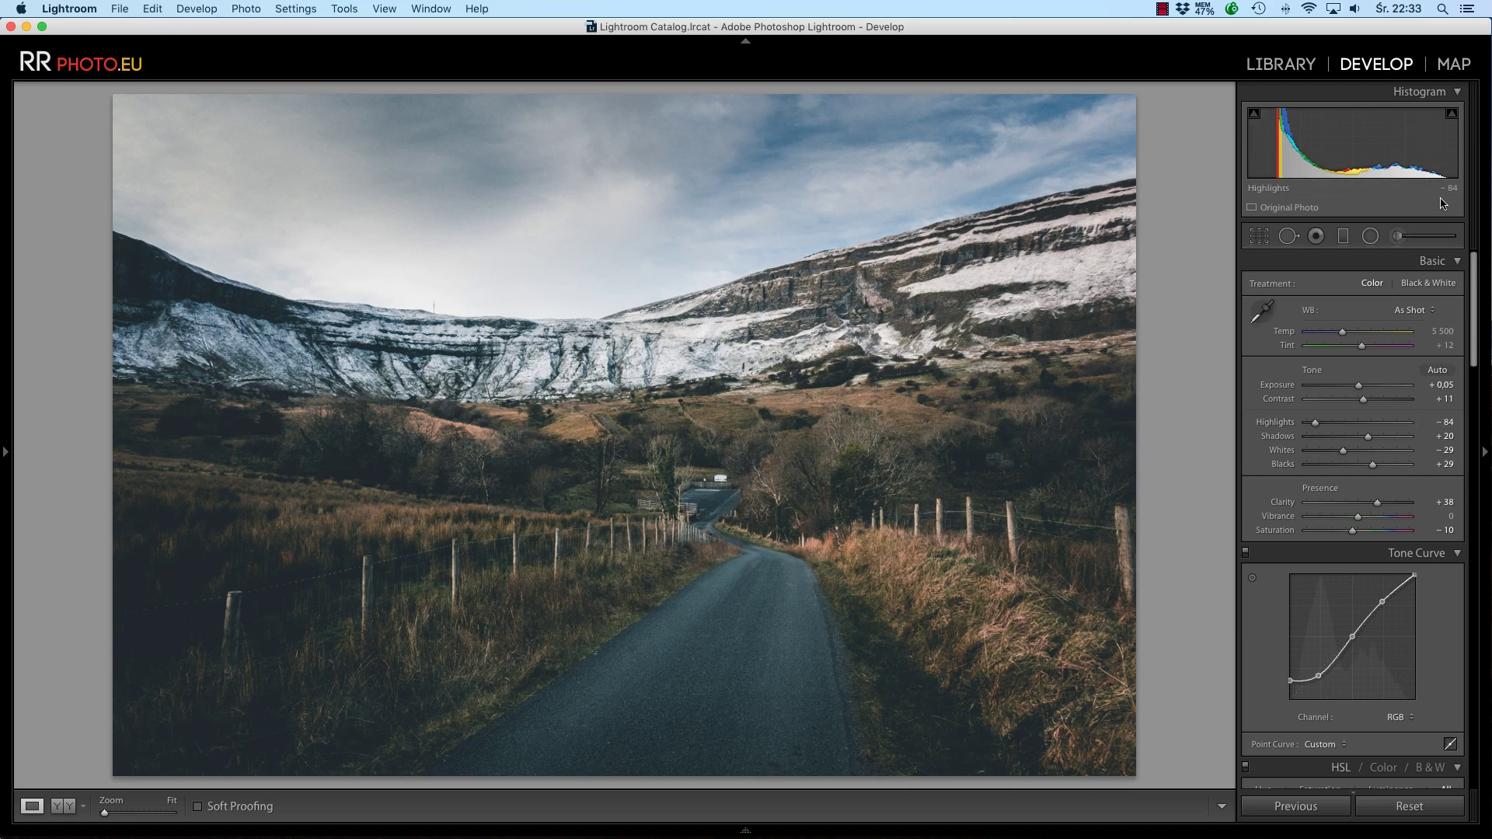
Draw a radial ellipse around the distant road, shifting it right and making it taller
{"action": "left_click", "coordinate": [1371, 236]}
{"action": "left_click_drag", "start_coordinate": [712, 520], "coordinate": [873, 610]}
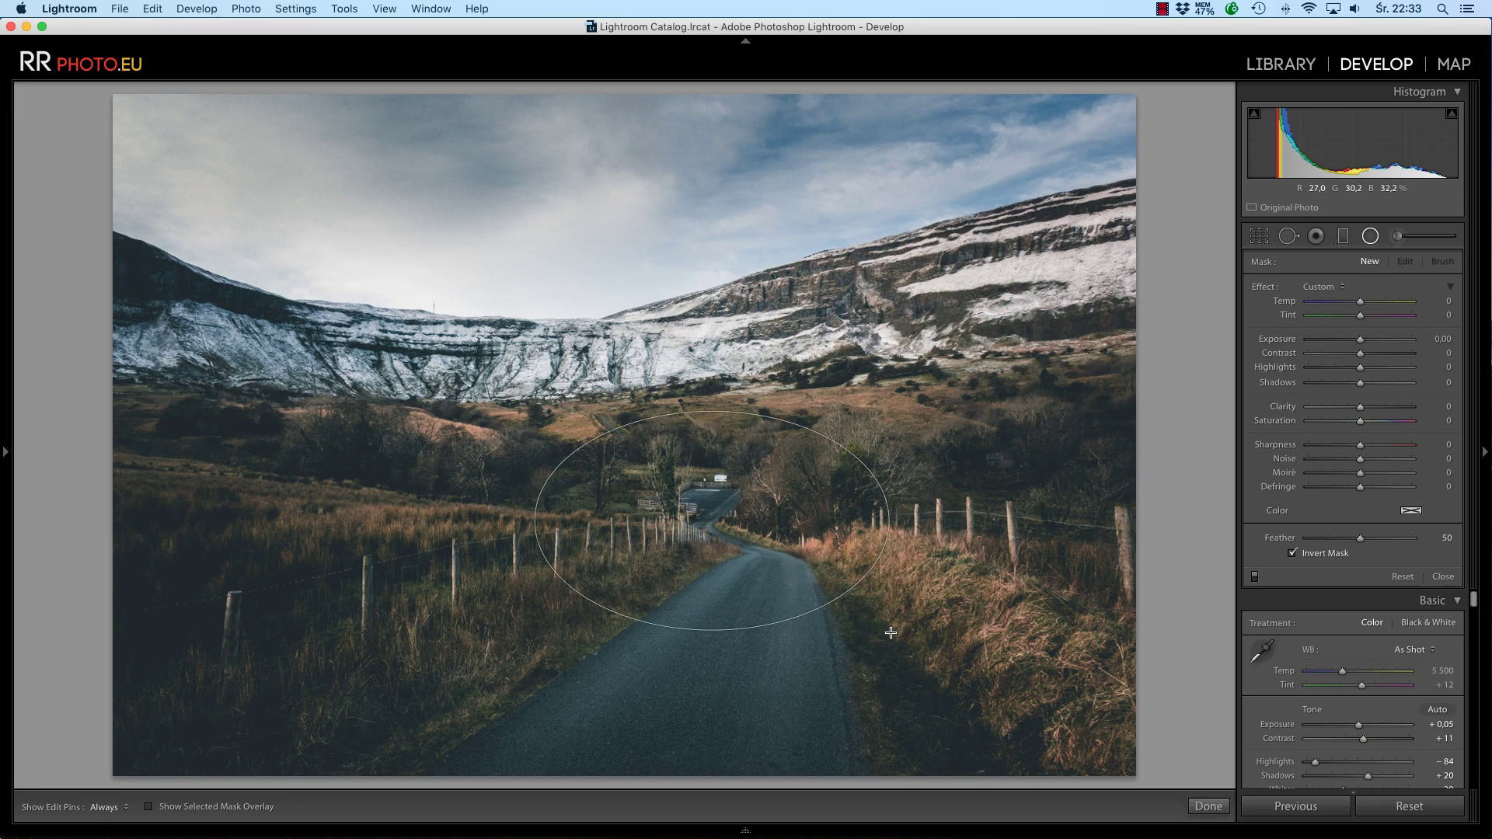
{"action": "left_click_drag", "start_coordinate": [760, 594], "coordinate": [778, 586]}
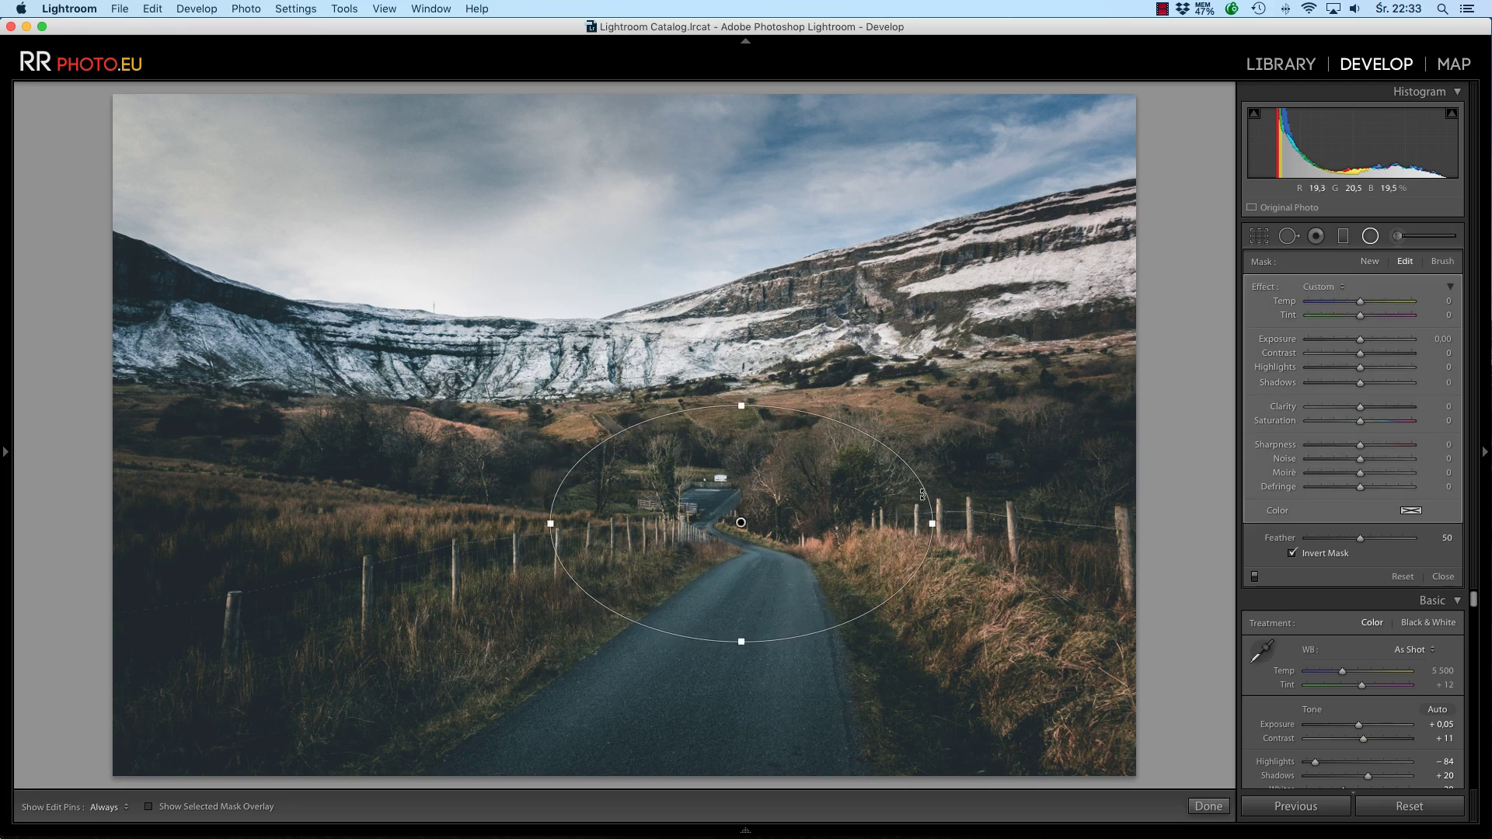
{"action": "left_click_drag", "start_coordinate": [925, 491], "coordinate": [939, 523]}
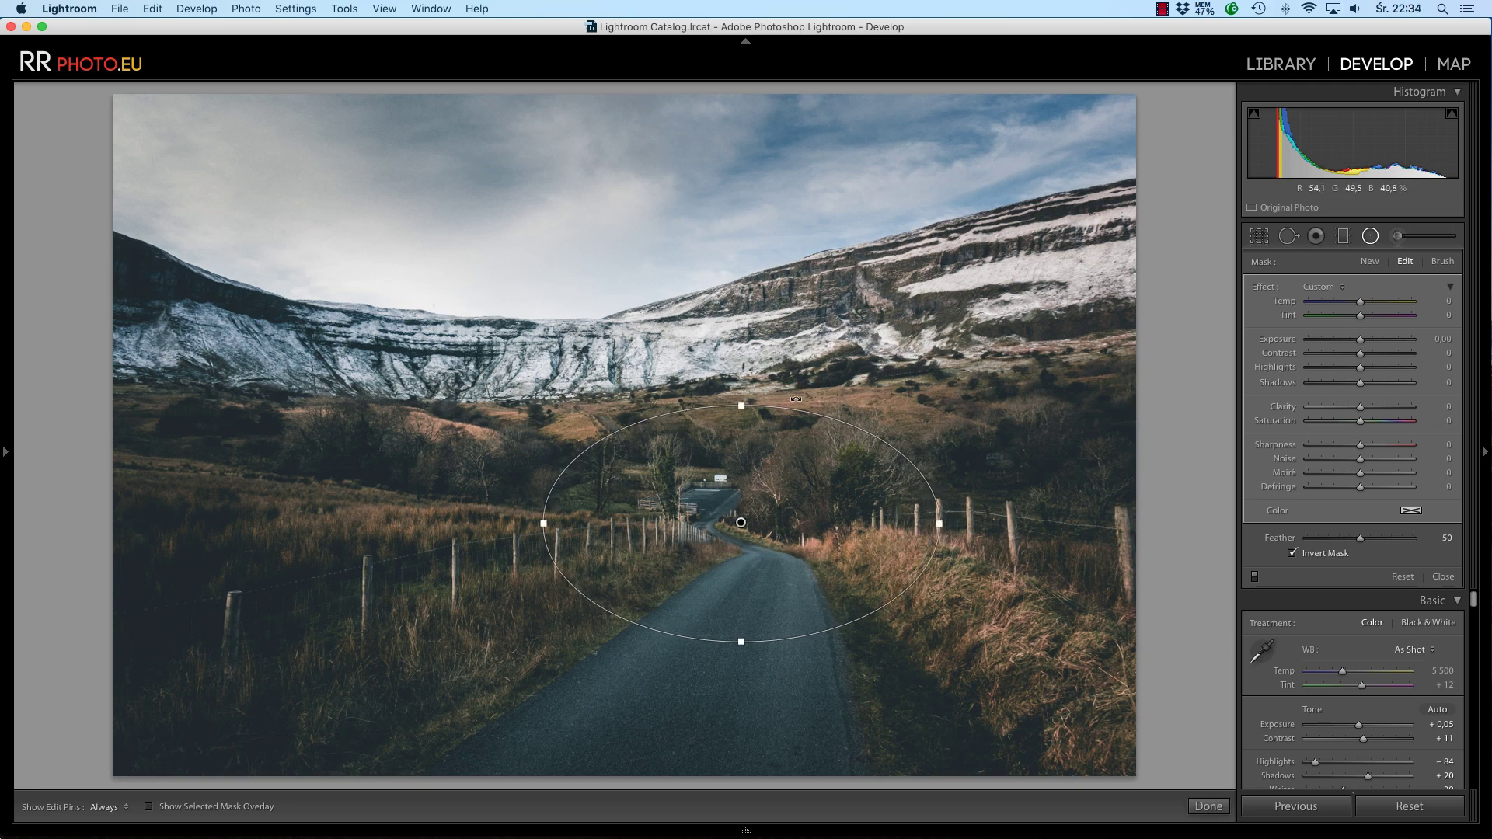
{"action": "left_click_drag", "start_coordinate": [748, 398], "coordinate": [747, 395]}
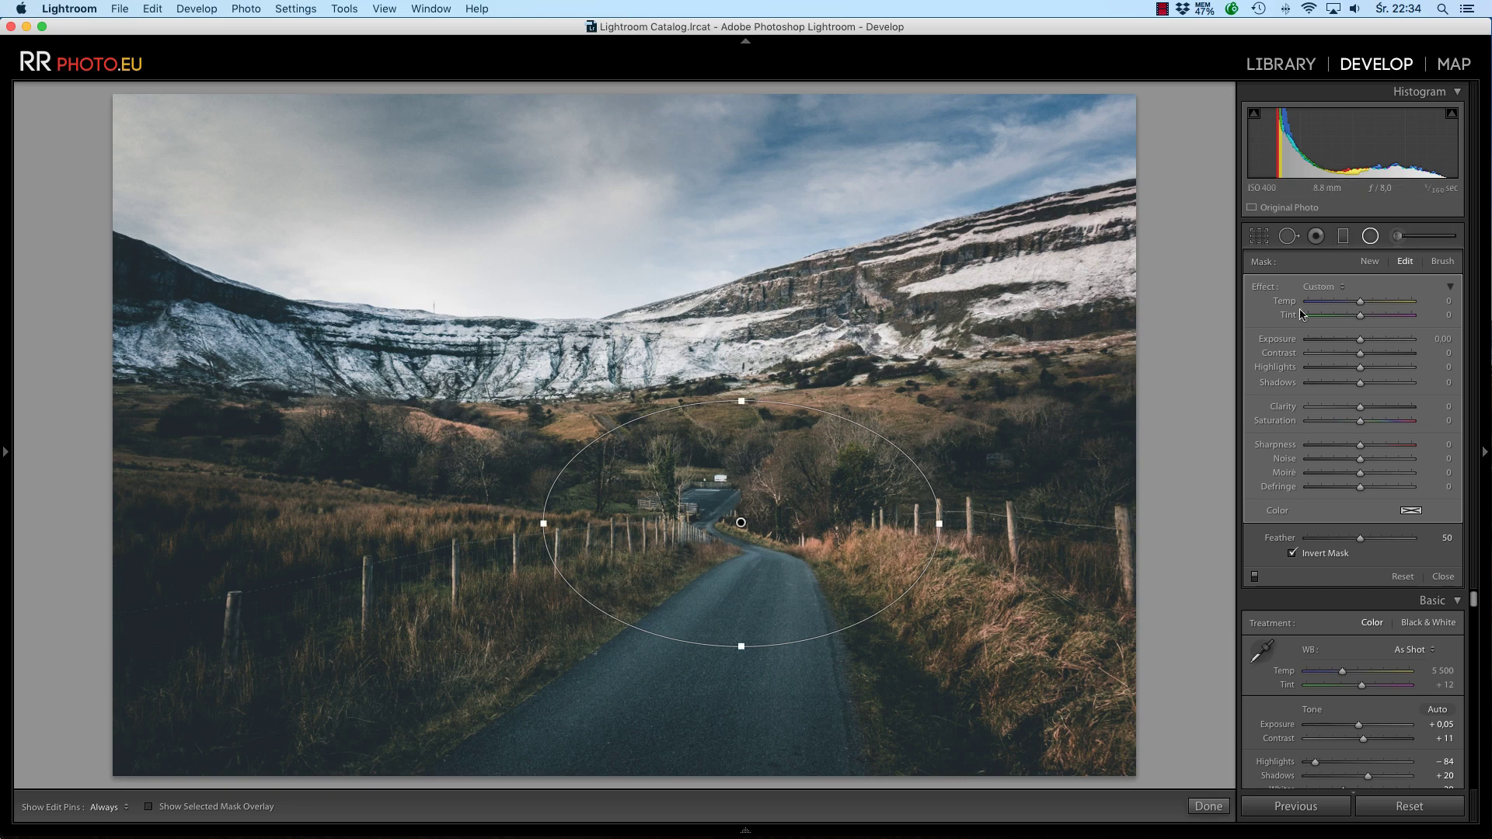
Widen the inverted ellipse and set it to highlights 47, exposure −0.11
{"action": "left_click_drag", "start_coordinate": [1363, 339], "coordinate": [1365, 340]}
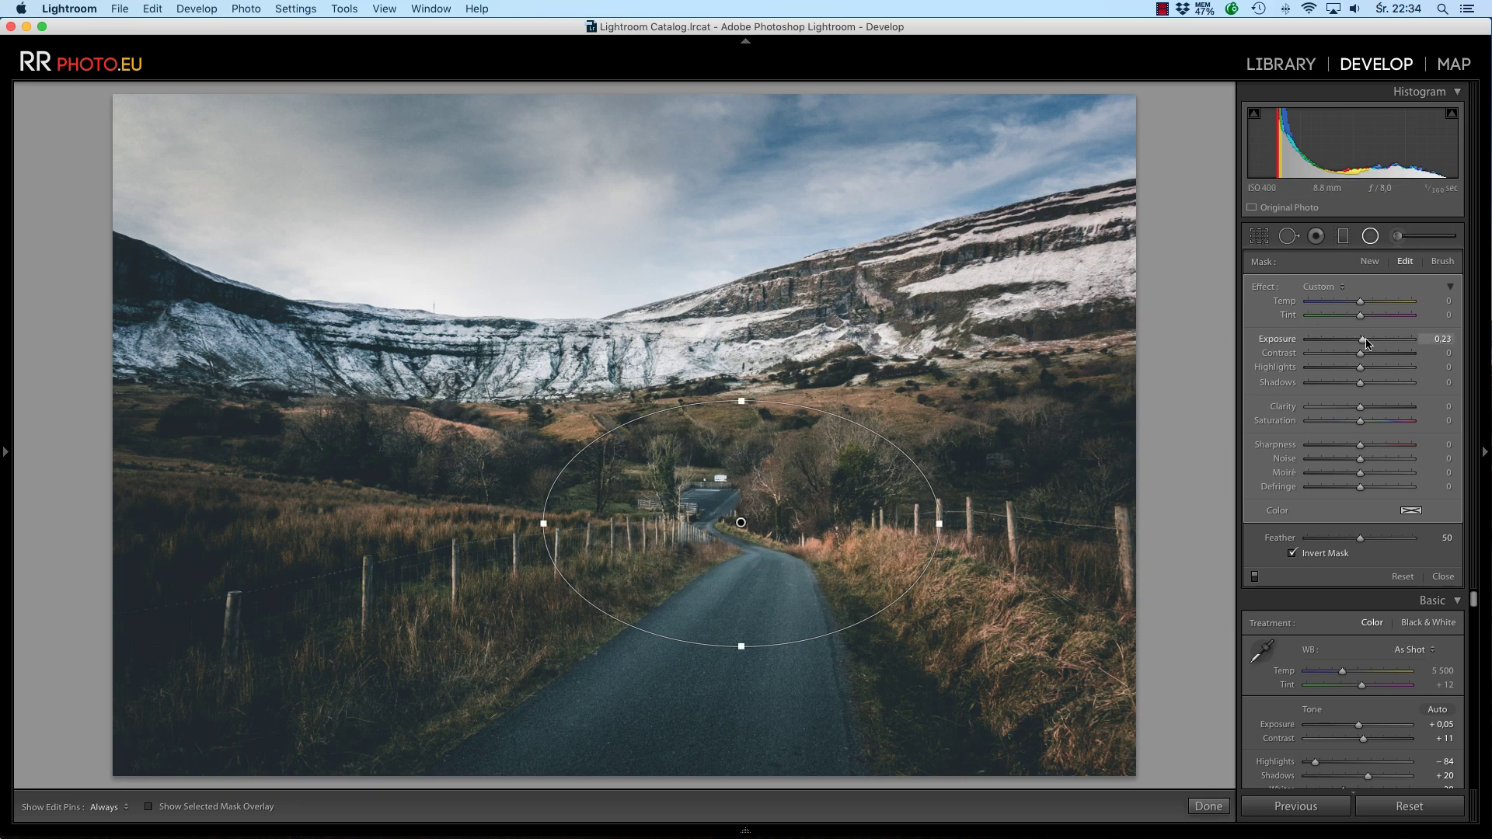
{"action": "left_click_drag", "start_coordinate": [939, 522], "coordinate": [972, 522]}
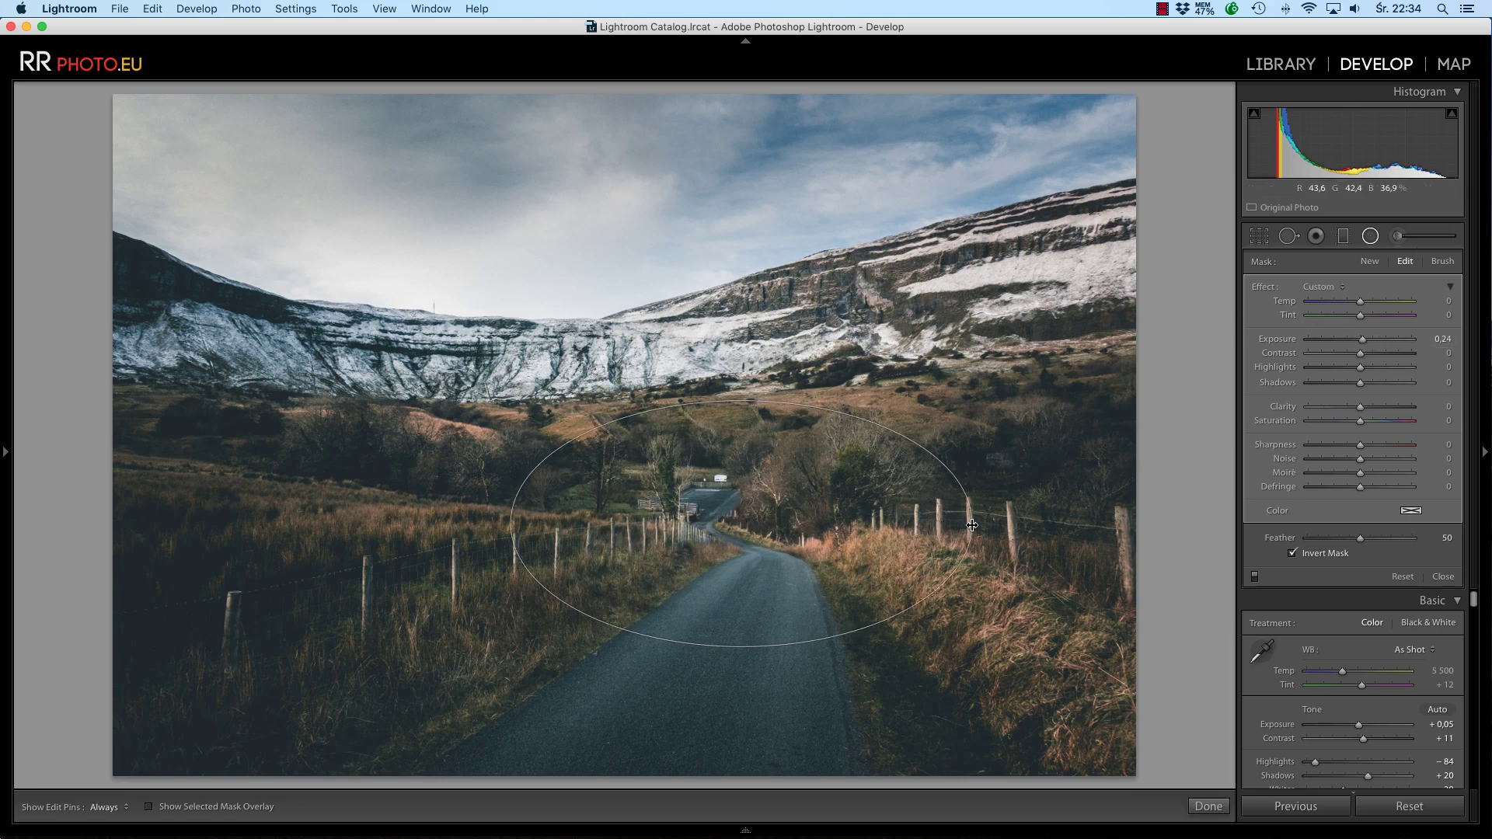
{"action": "double_click", "coordinate": [1362, 341]}
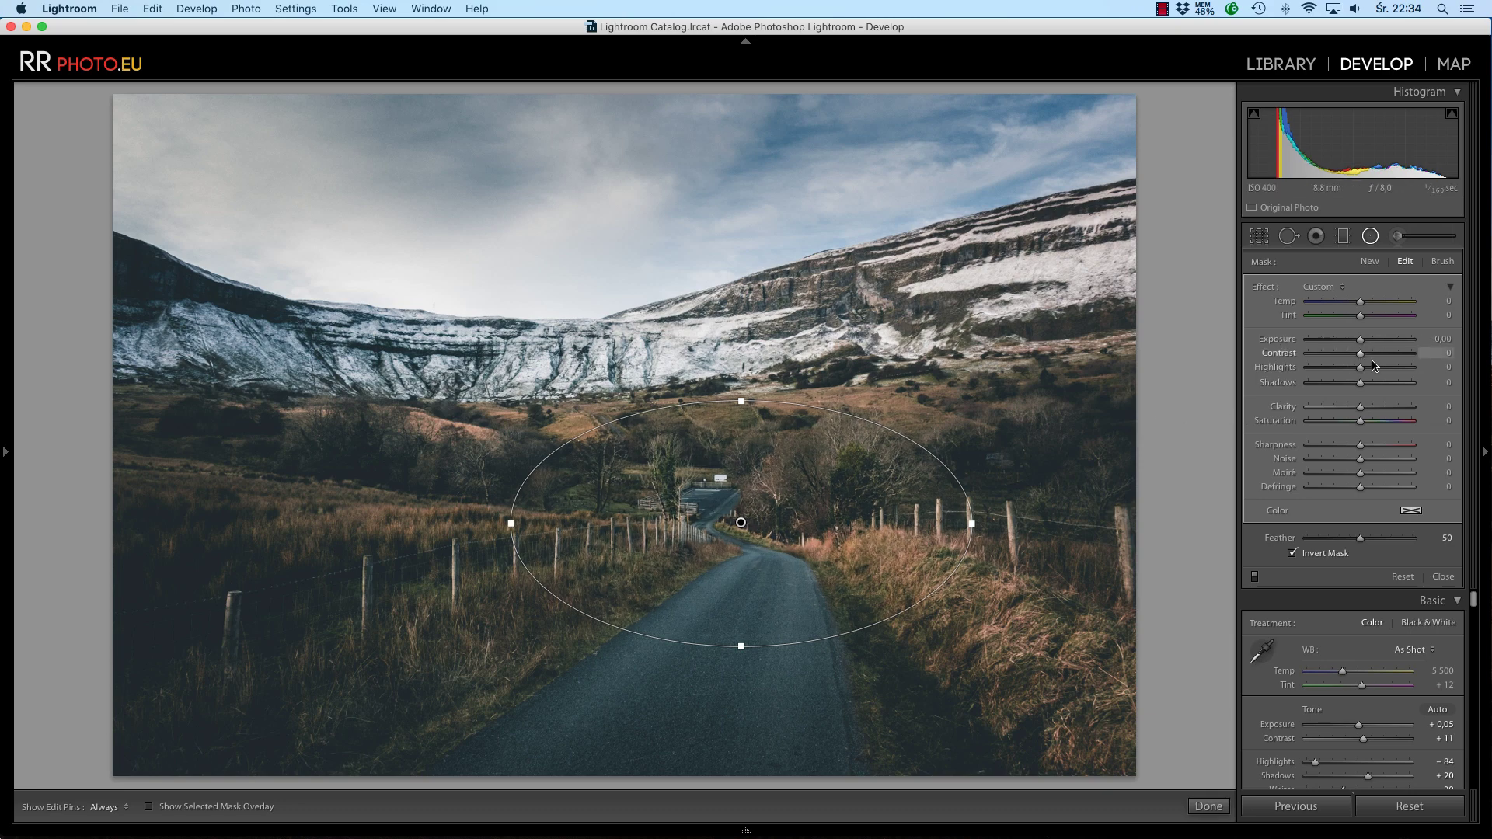
{"action": "mouse_move", "coordinate": [1362, 373]}
{"action": "left_mouse_down"}
{"action": "mouse_move", "coordinate": [1412, 374]}
{"action": "mouse_move", "coordinate": [1359, 390]}
{"action": "mouse_move", "coordinate": [1358, 341]}
{"action": "left_mouse_up"}
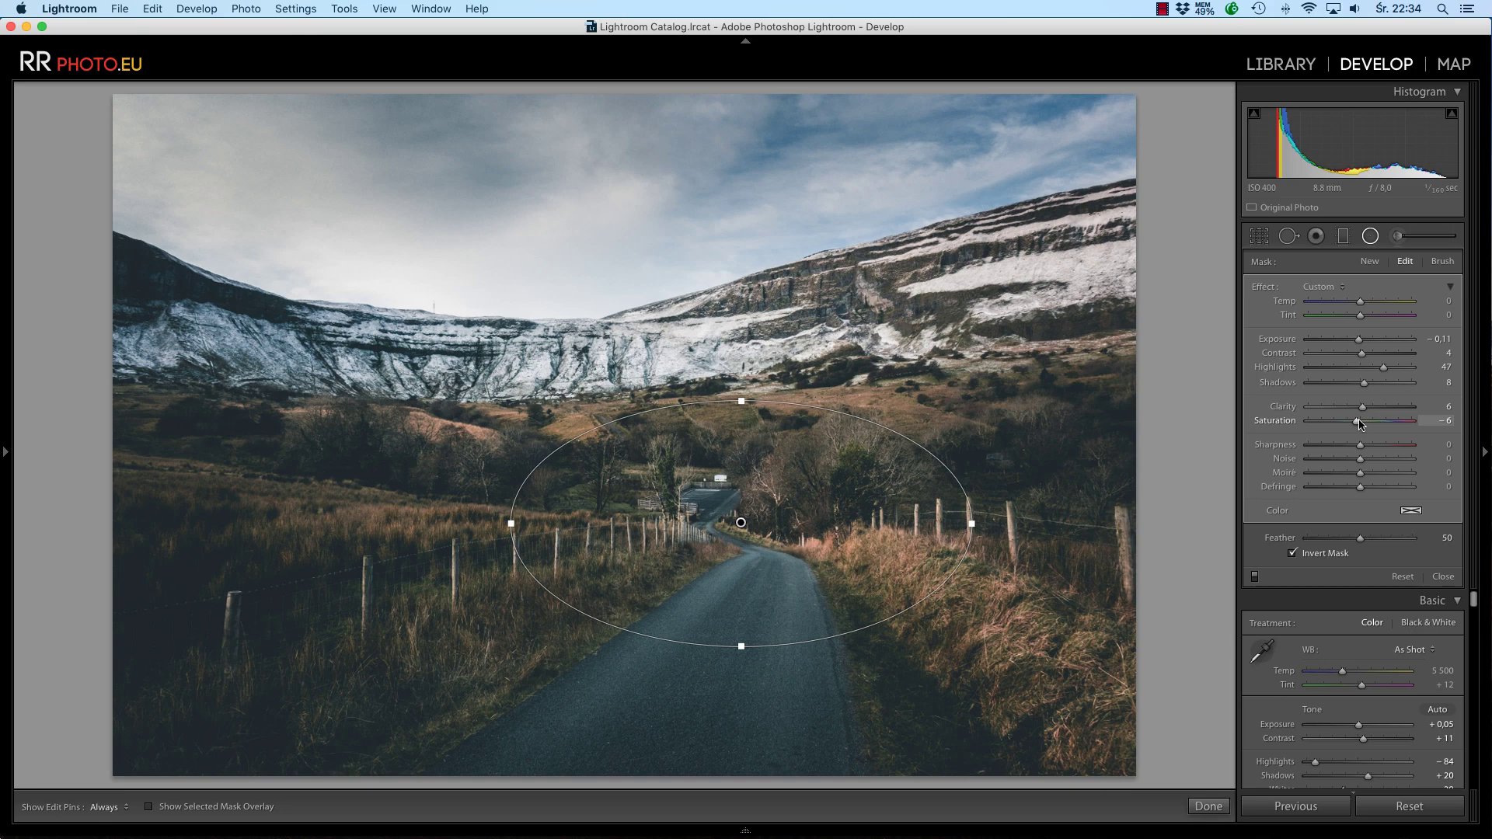
{"action": "left_click", "coordinate": [1208, 806]}
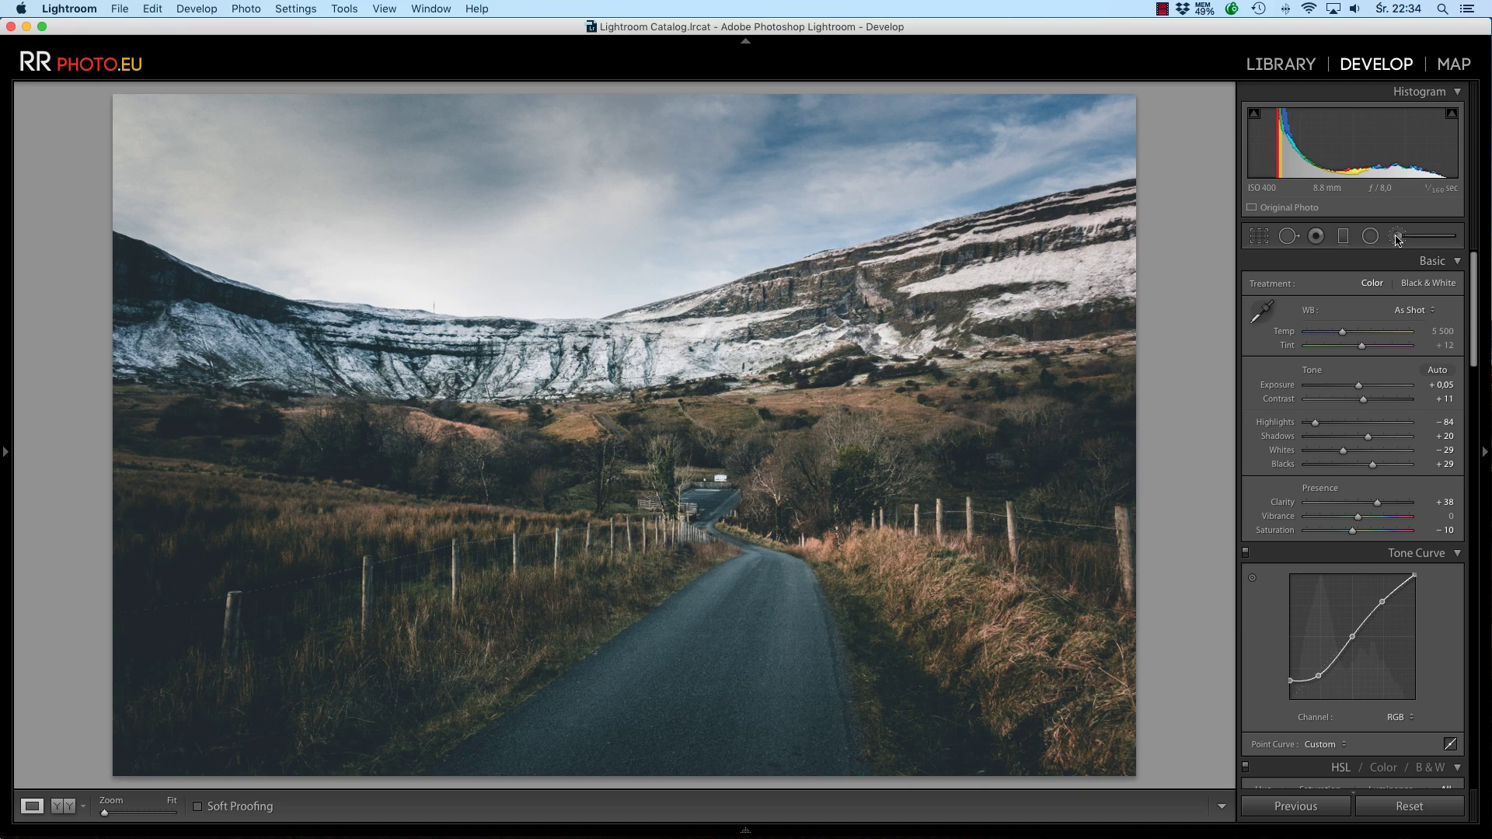
Start an adjustment brush mask, show the overlay, and paint the grass along the left fence
{"action": "key", "text": "k"}
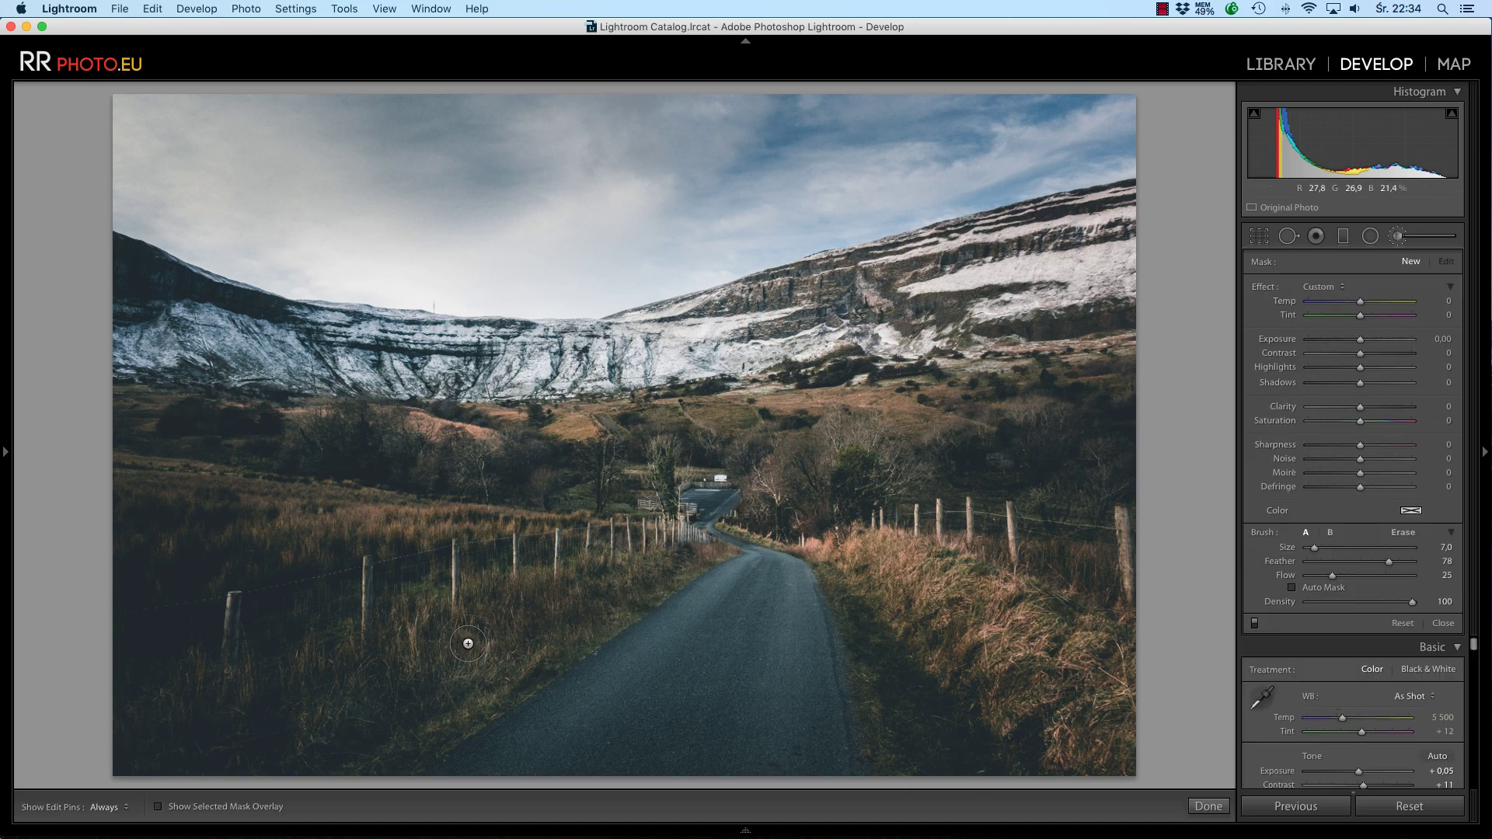
{"action": "left_click", "coordinate": [446, 662]}
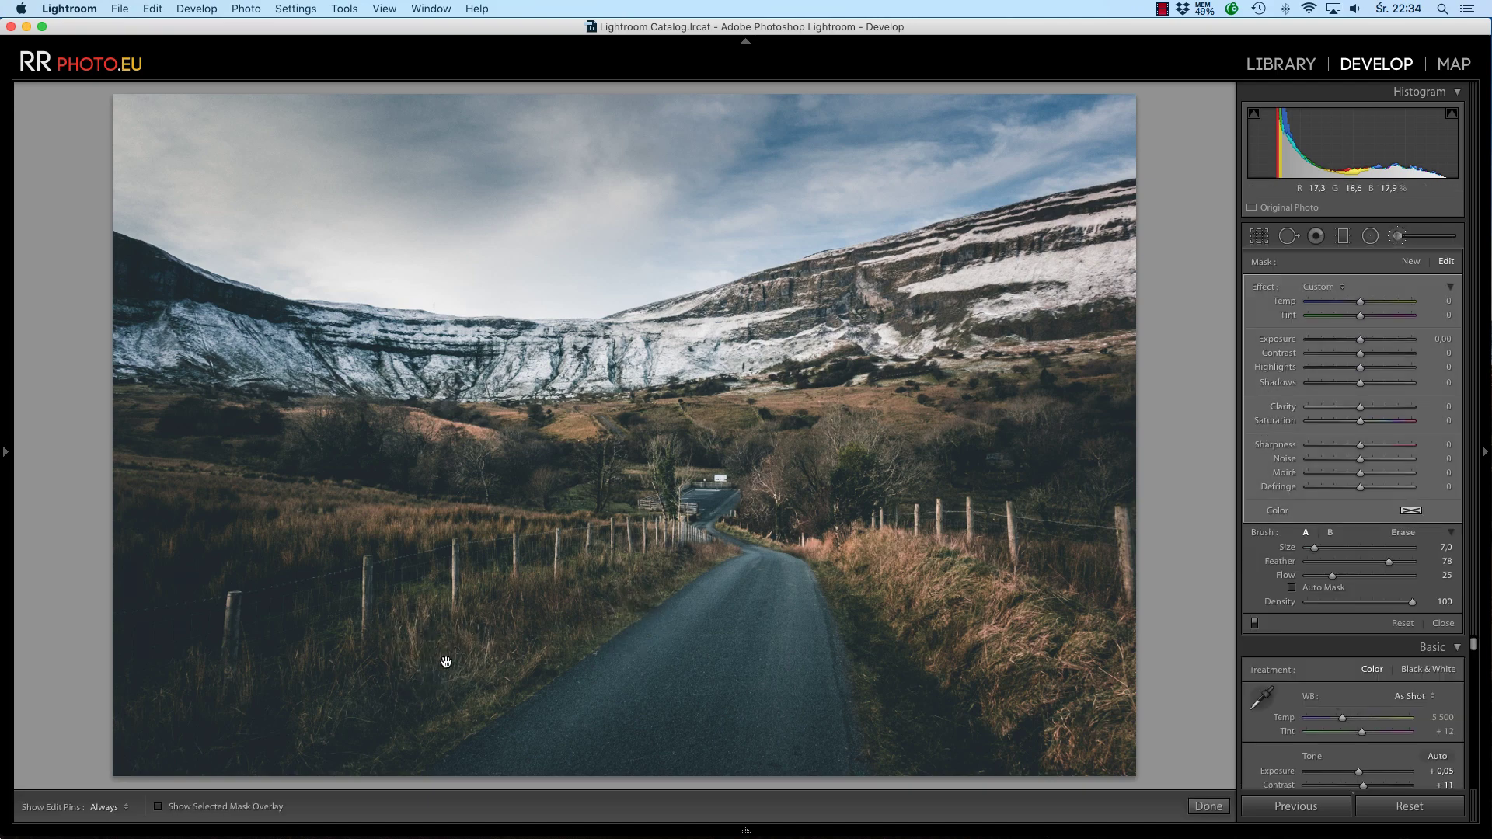
{"action": "left_click", "coordinate": [158, 806]}
{"action": "scroll", "coordinate": [342, 681], "scroll_direction": "up", "scroll_amount": 2}
{"action": "scroll", "coordinate": [357, 680], "scroll_direction": "up", "scroll_amount": 2}
{"action": "key", "text": "h"}
{"action": "left_click_drag", "start_coordinate": [243, 720], "coordinate": [266, 713]}
{"action": "left_click_drag", "start_coordinate": [342, 686], "coordinate": [659, 557]}
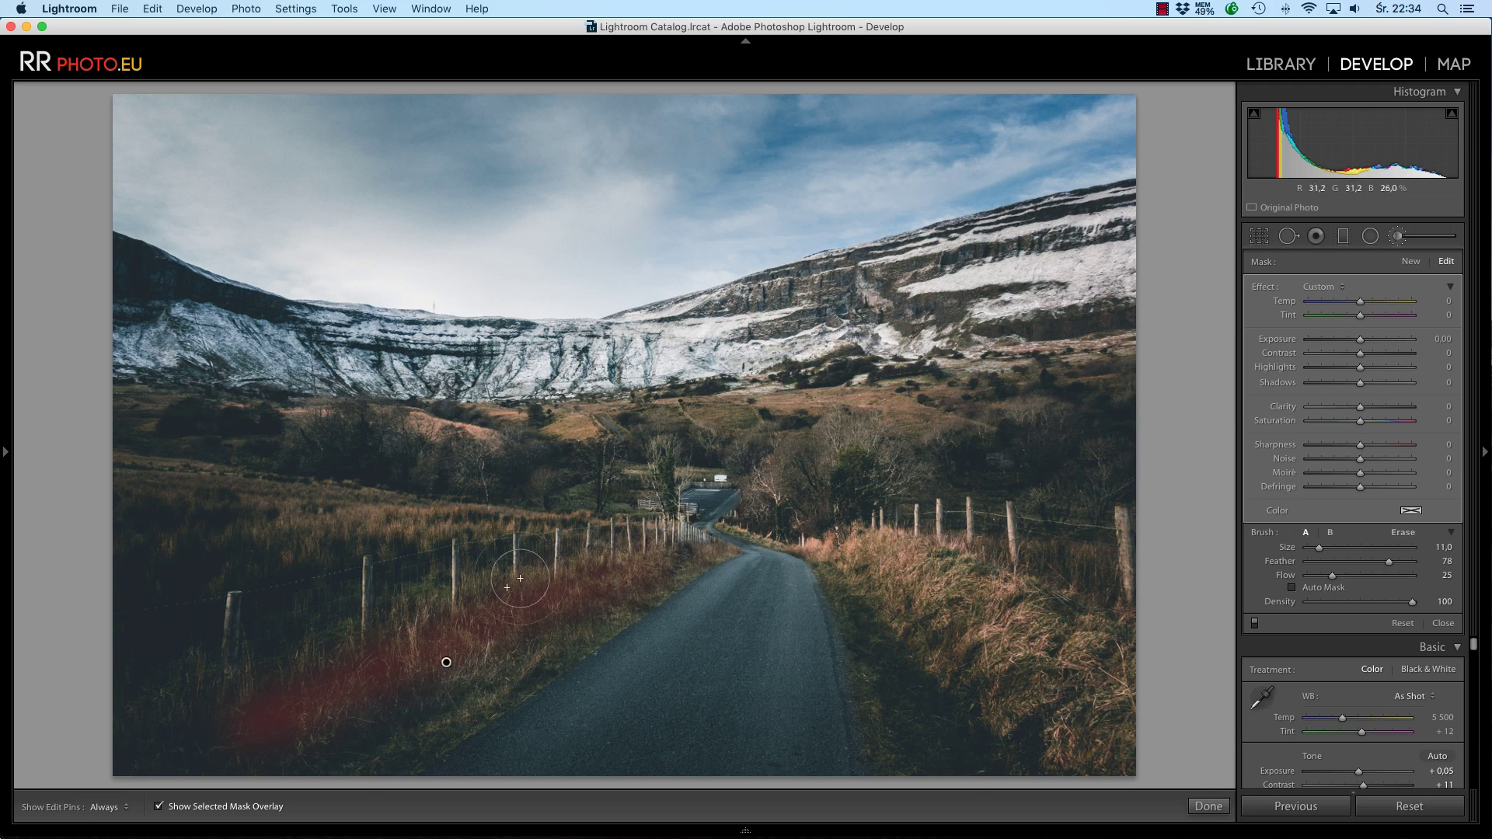
Extend the brush mask over the right roadside grass, road centre, left grass and dark left trees
{"action": "left_click_drag", "start_coordinate": [858, 578], "coordinate": [1041, 746]}
{"action": "key", "text": "h"}
{"action": "key", "text": "h"}
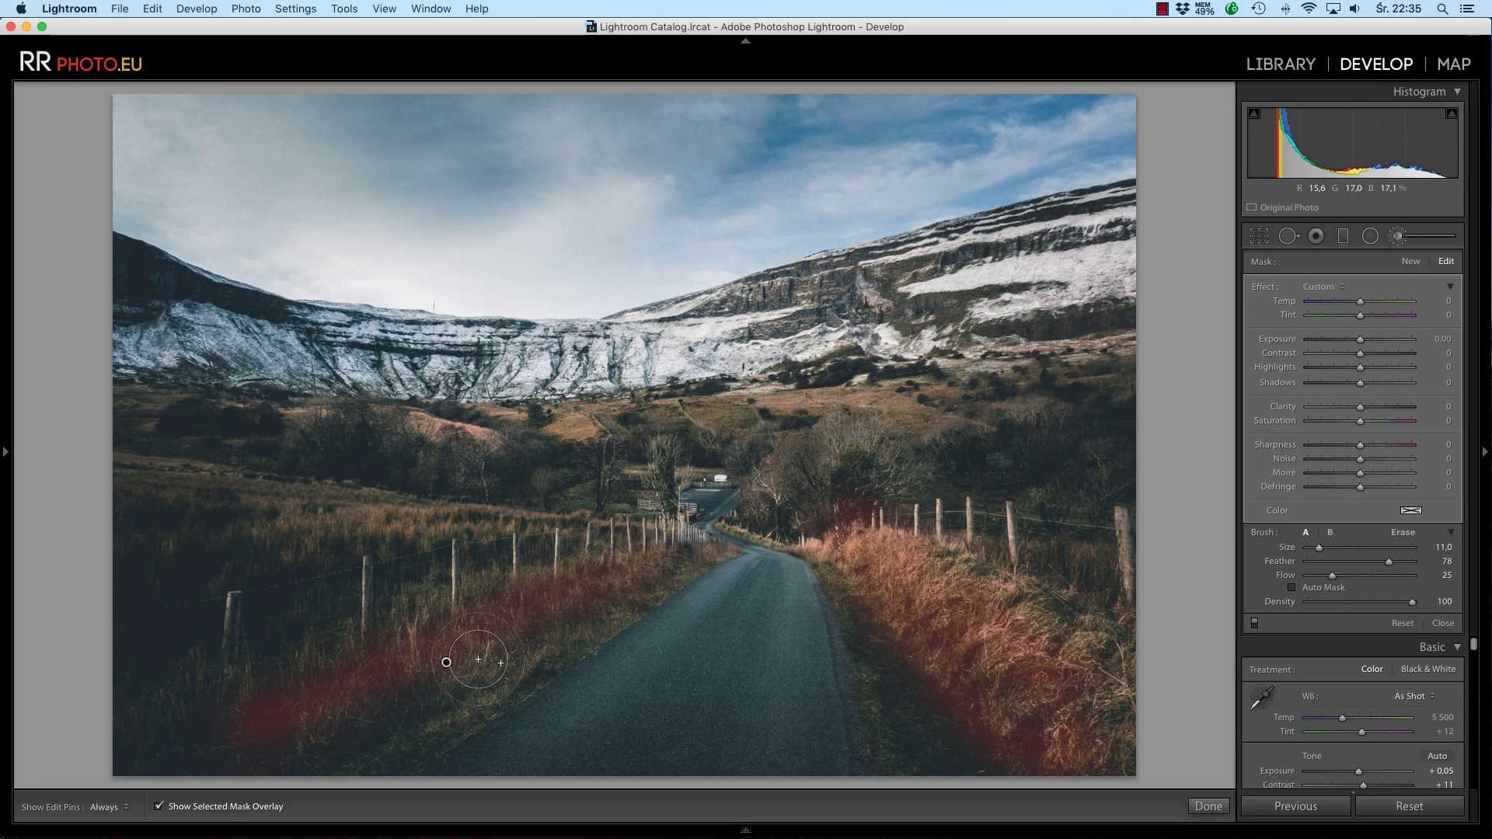
{"action": "key", "text": "h"}
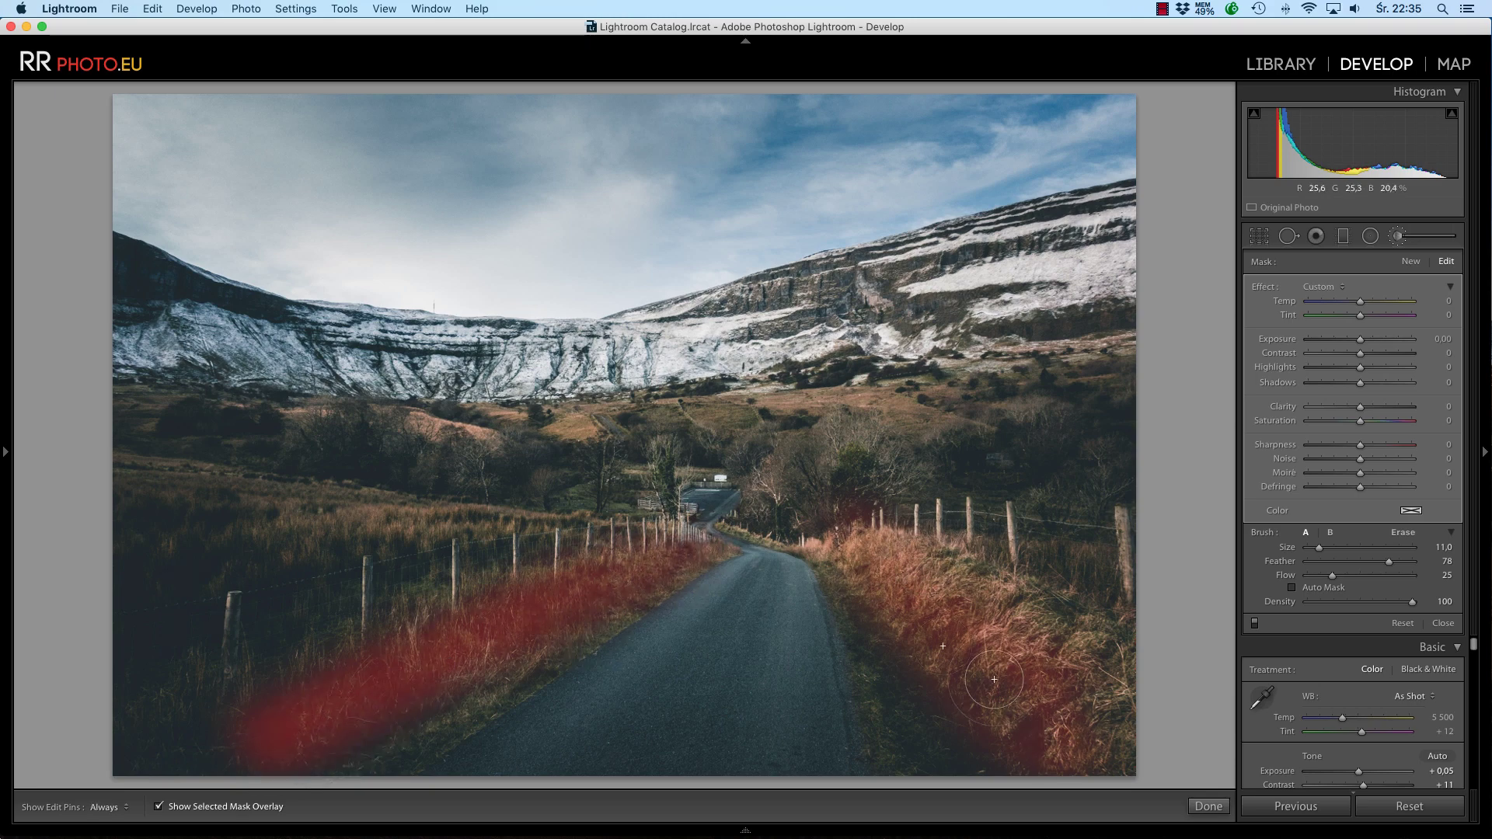
{"action": "key", "text": "h"}
{"action": "left_click_drag", "start_coordinate": [792, 524], "coordinate": [762, 730]}
{"action": "left_click_drag", "start_coordinate": [662, 717], "coordinate": [119, 528]}
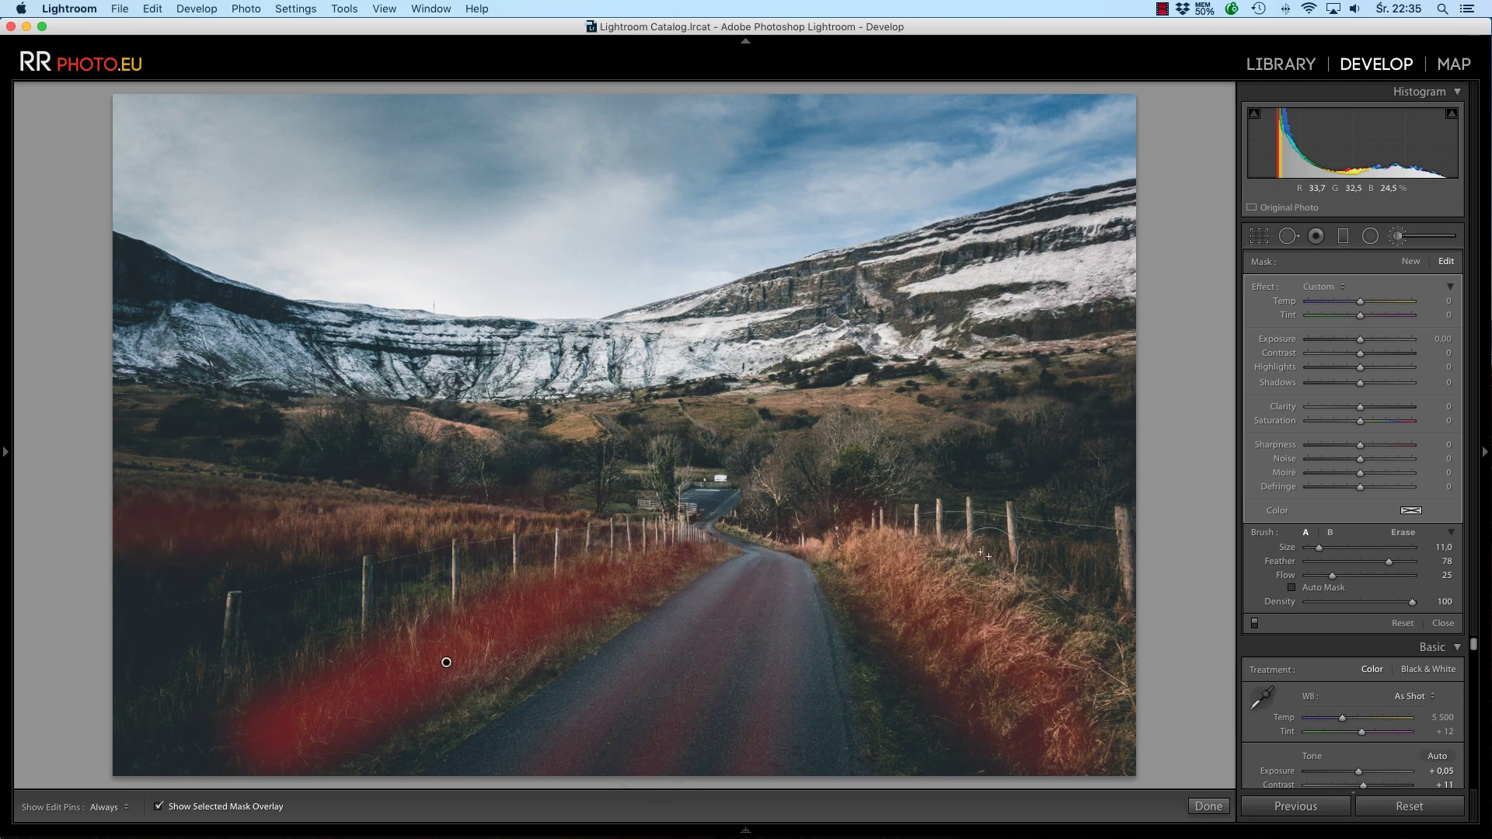
{"action": "left_click_drag", "start_coordinate": [435, 439], "coordinate": [155, 443]}
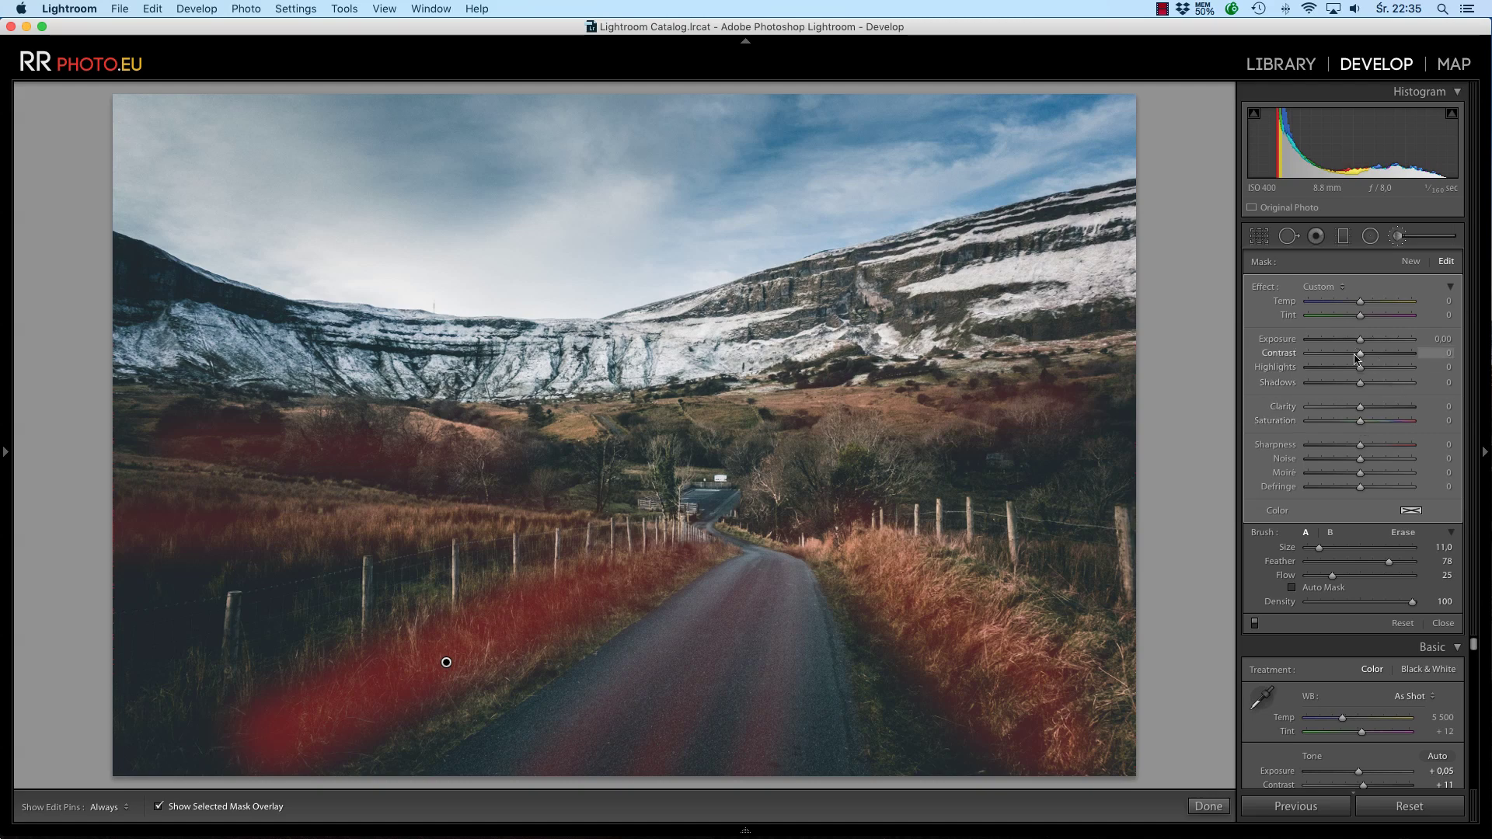
Hide the red overlay and set the grass mask to shadows 11, contrast 8, highlights 22
{"action": "left_click", "coordinate": [159, 807]}
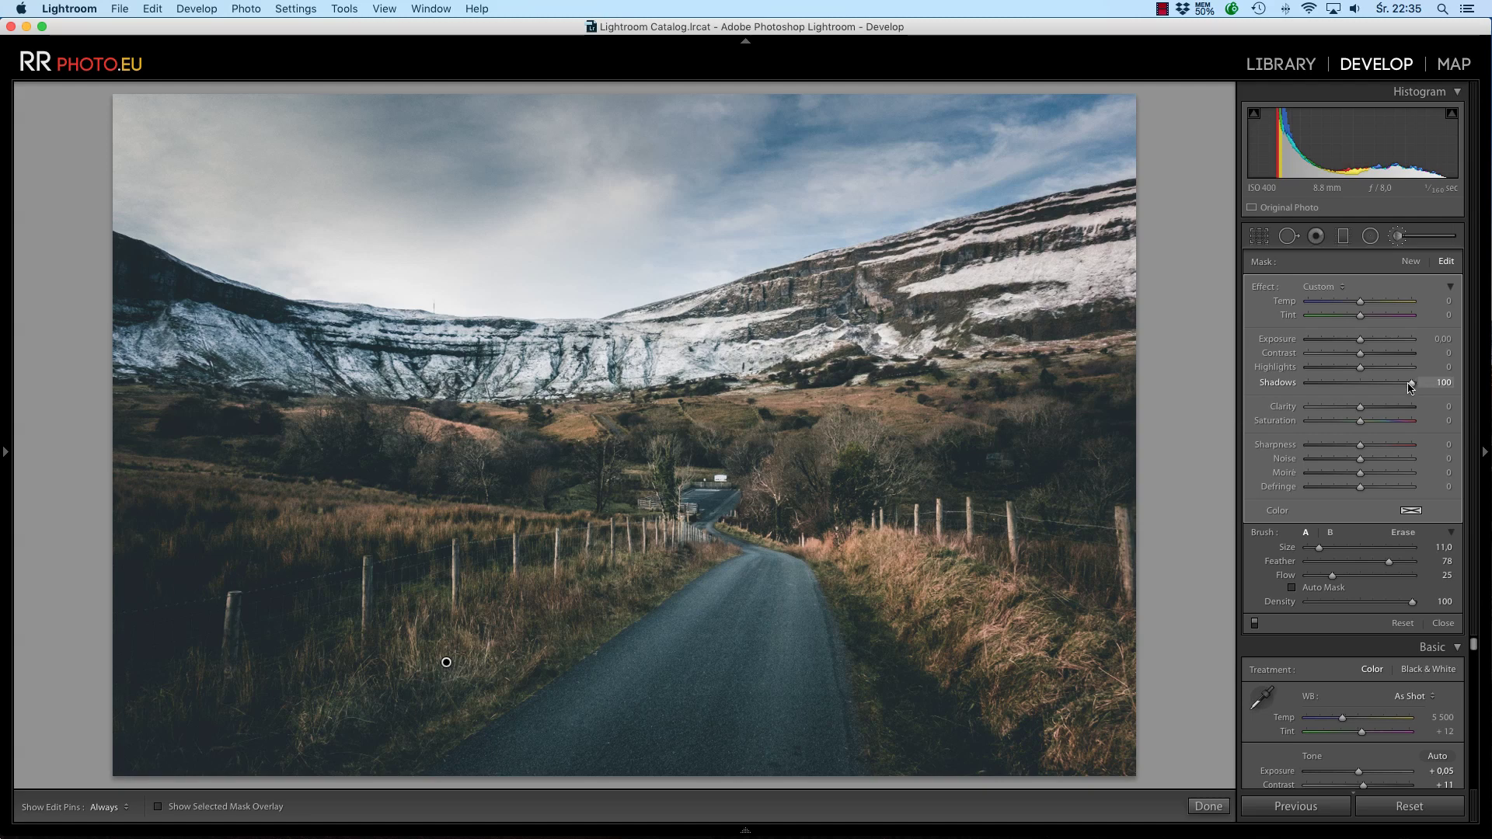
{"action": "mouse_move", "coordinate": [1238, 370]}
{"action": "left_mouse_down"}
{"action": "mouse_move", "coordinate": [1184, 366]}
{"action": "mouse_move", "coordinate": [1474, 379]}
{"action": "left_mouse_up"}
{"action": "left_click_drag", "start_coordinate": [1363, 390], "coordinate": [1361, 391]}
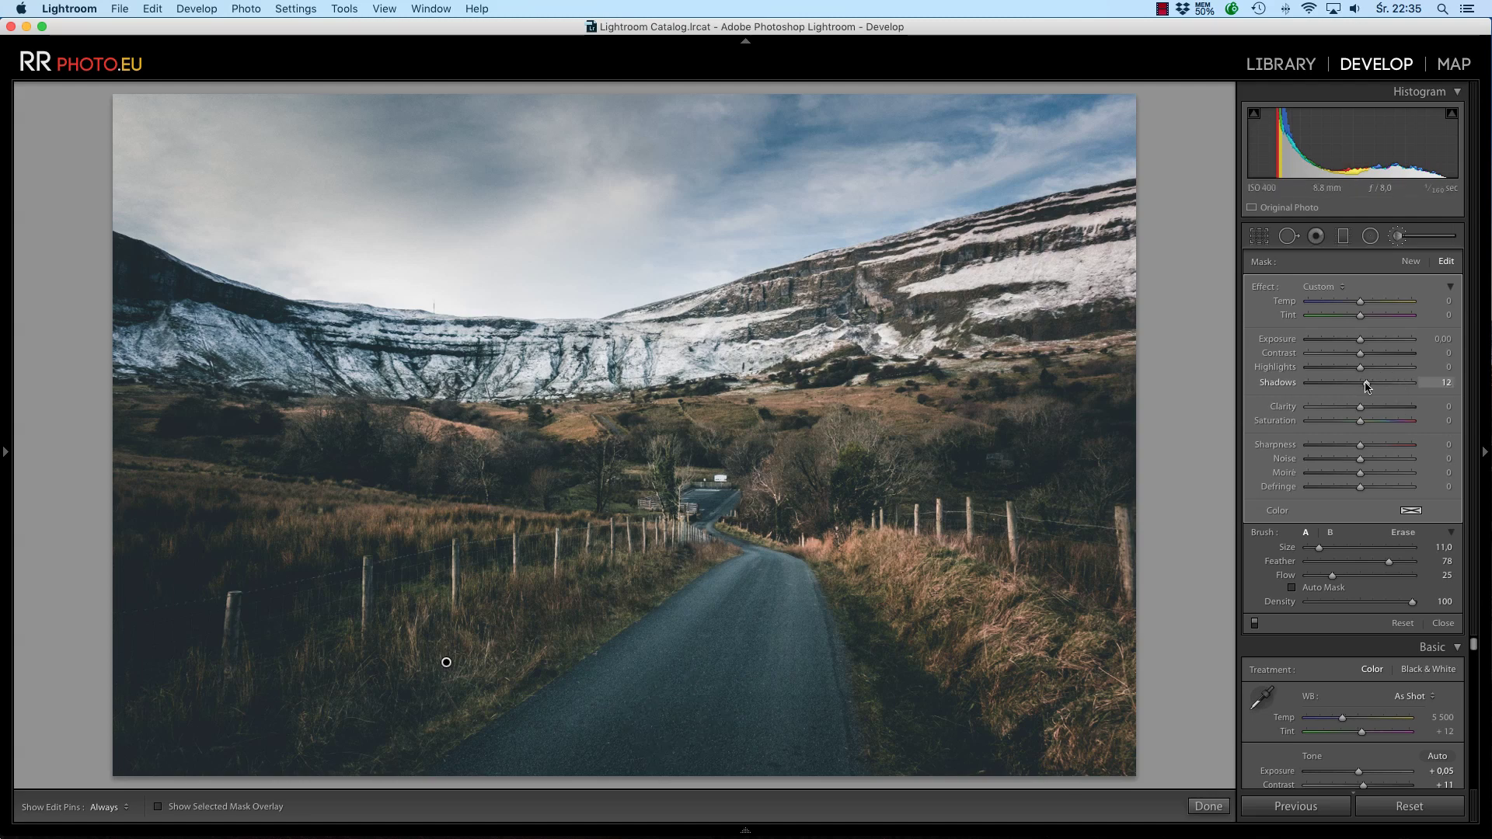
{"action": "left_click_drag", "start_coordinate": [1367, 386], "coordinate": [1365, 384]}
Start a new brush mask and paint over the left tree line, with the overlay shown
{"action": "left_click", "coordinate": [1410, 261]}
{"action": "left_click_drag", "start_coordinate": [357, 453], "coordinate": [342, 446]}
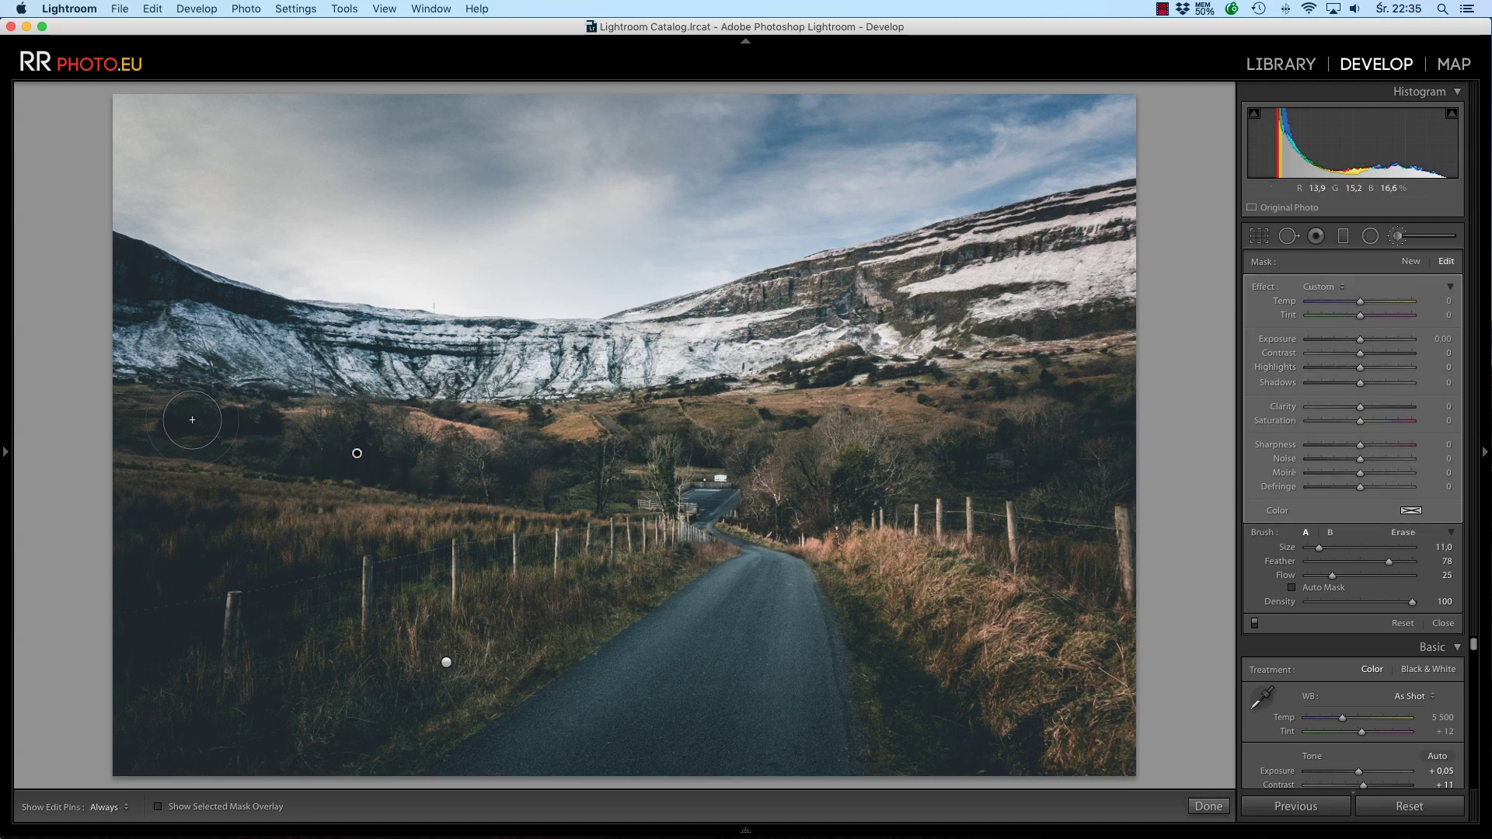
{"action": "key", "text": "h"}
{"action": "key", "text": "h"}
{"action": "left_click", "coordinate": [159, 807]}
{"action": "key", "text": "h"}
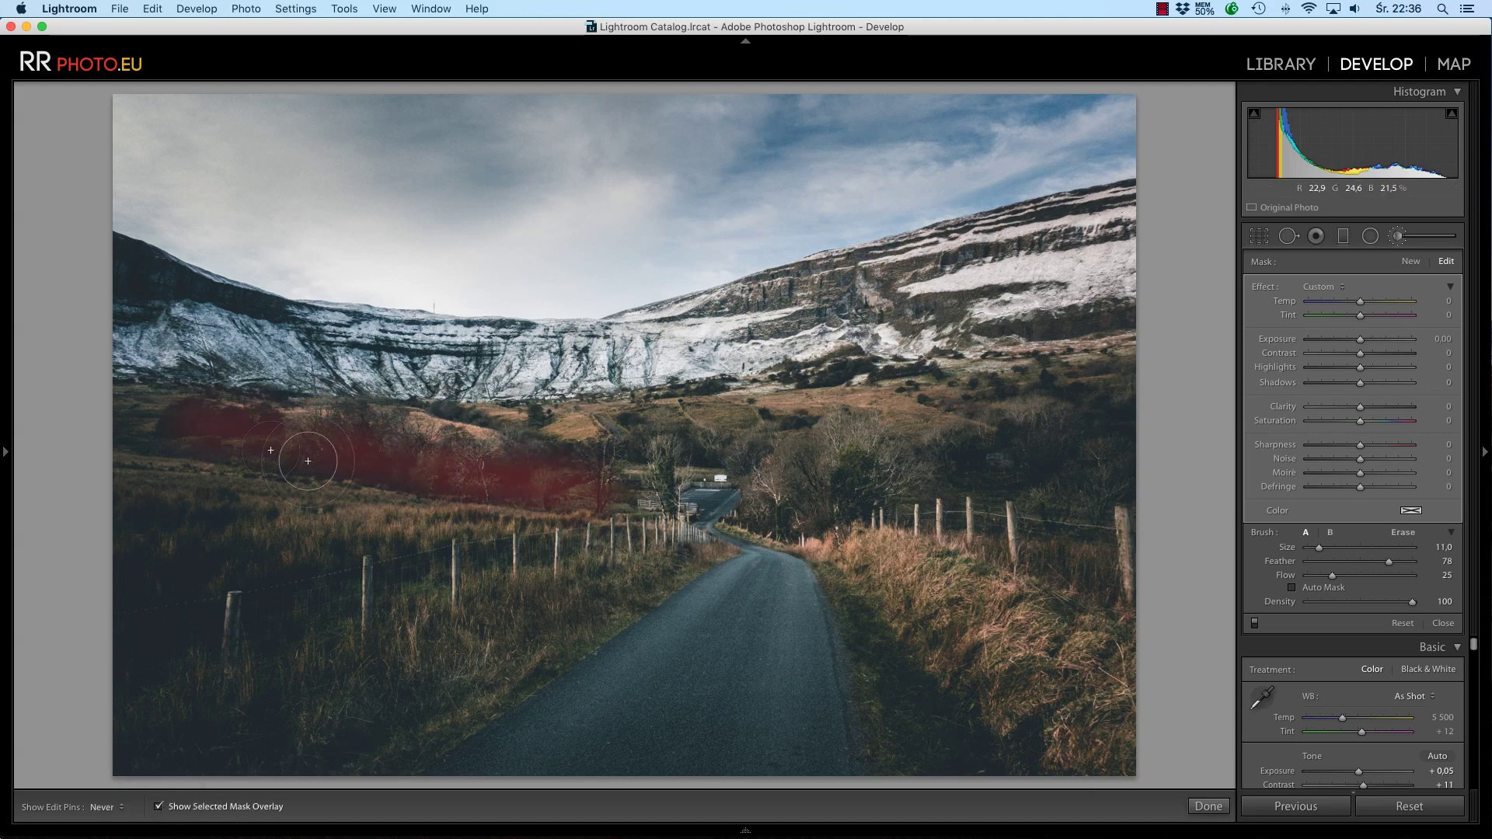
{"action": "key", "text": "h"}
{"action": "key", "text": "h"}
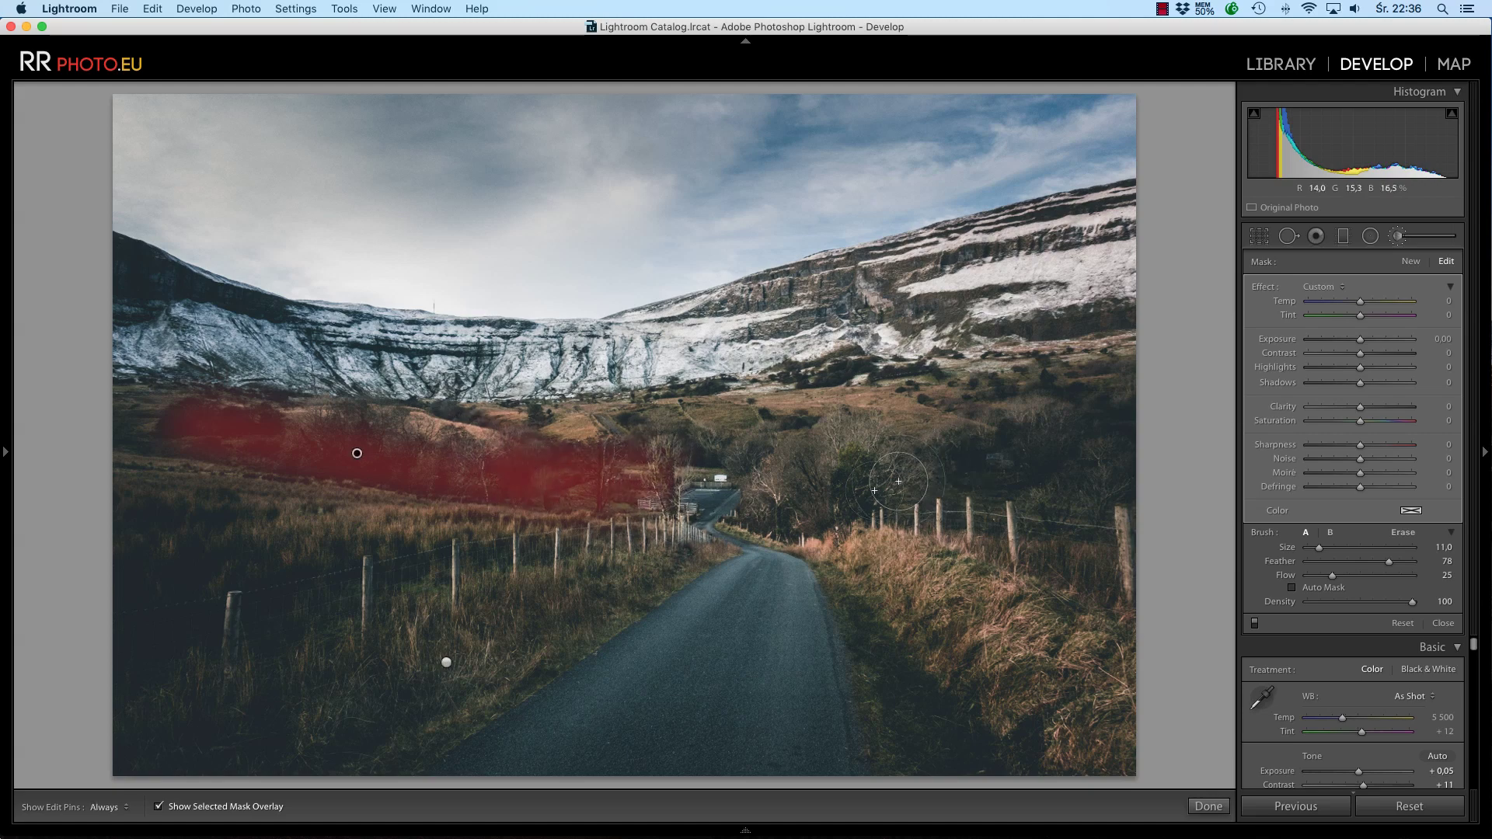
Add the trees right of the road and an upper-left mountain patch to the mask
{"action": "mouse_move", "coordinate": [846, 485]}
{"action": "left_mouse_down"}
{"action": "mouse_move", "coordinate": [1058, 456]}
{"action": "mouse_move", "coordinate": [960, 484]}
{"action": "mouse_move", "coordinate": [791, 487]}
{"action": "left_mouse_up"}
{"action": "key", "text": "h"}
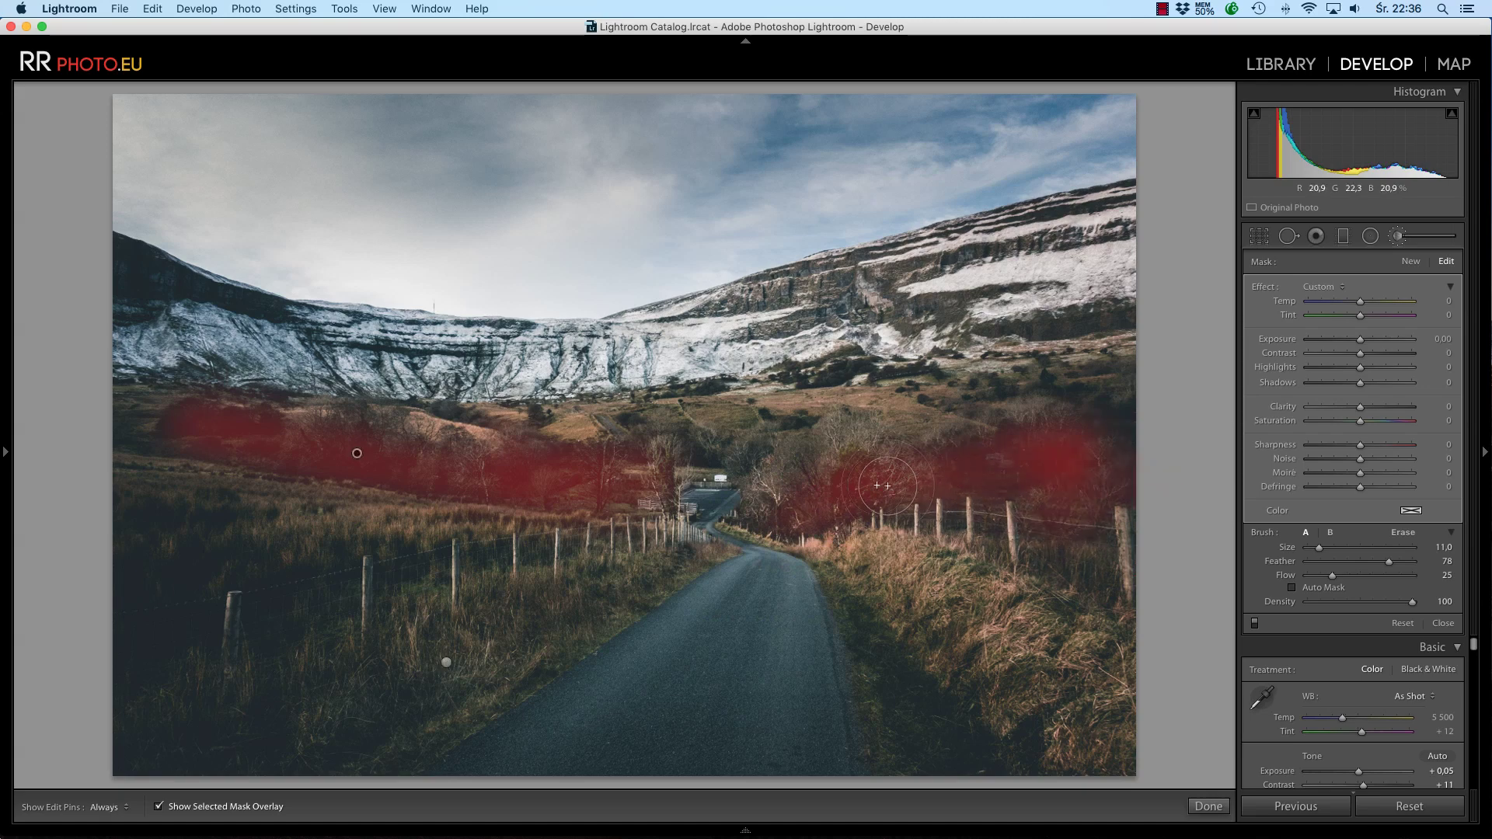
{"action": "key", "text": "h"}
{"action": "left_click_drag", "start_coordinate": [167, 299], "coordinate": [125, 280]}
{"action": "key", "text": "h"}
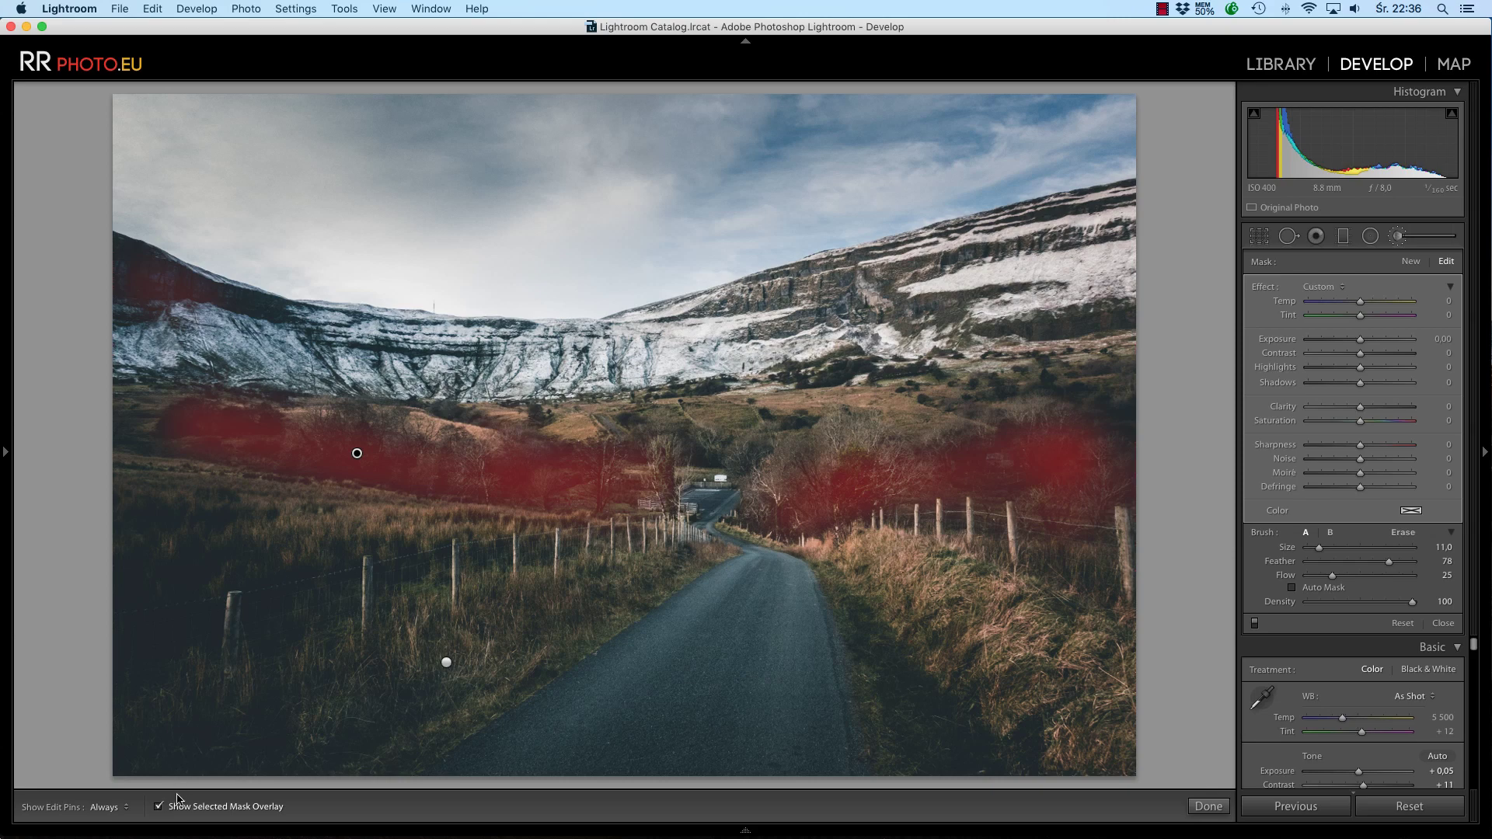
Hide the overlay, give the tree mask contrast 7, highlights 34, shadows 15, and close the brush
{"action": "left_click", "coordinate": [160, 807]}
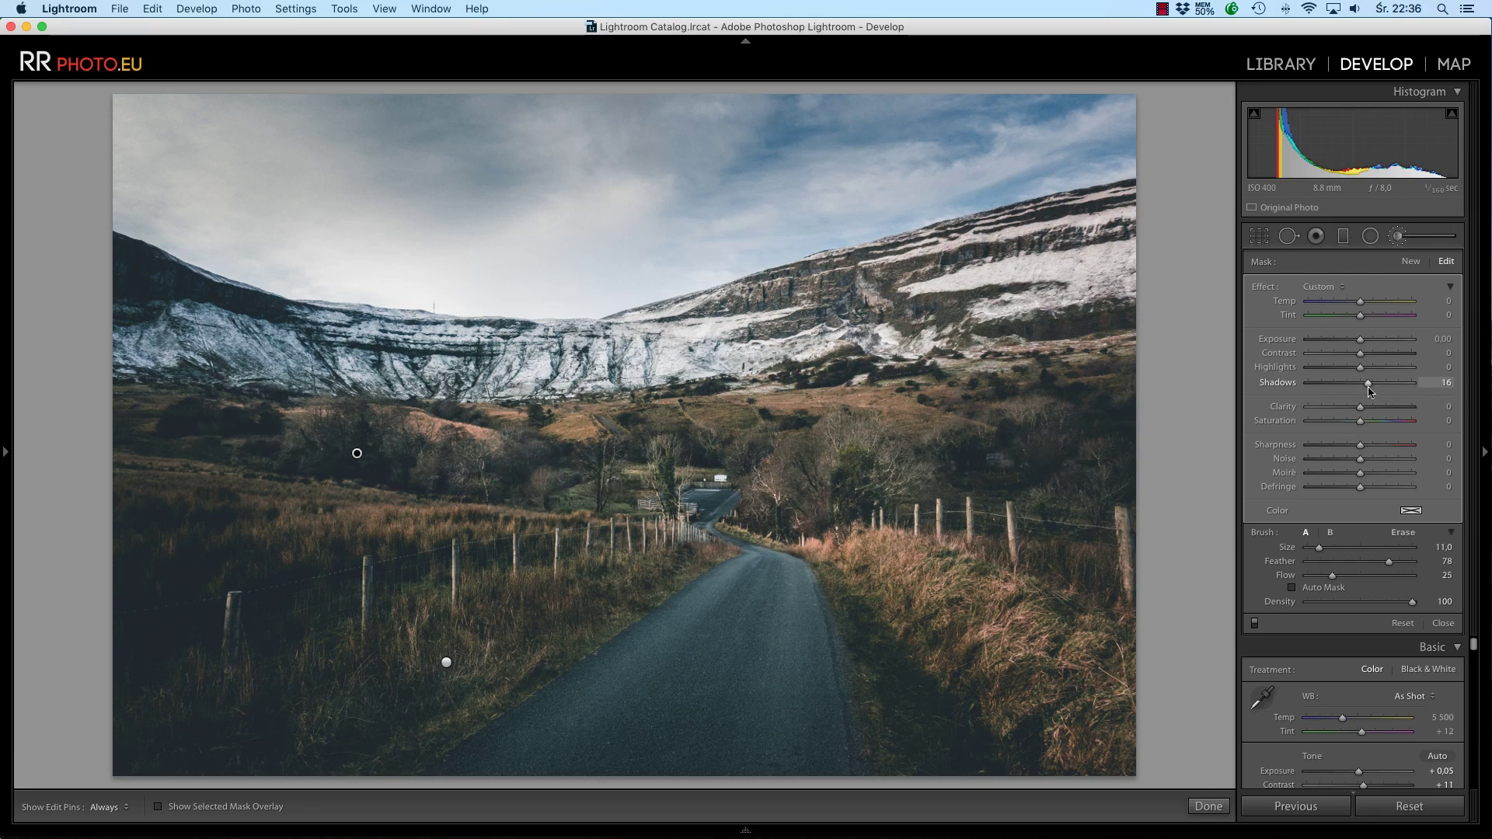
{"action": "left_click_drag", "start_coordinate": [1370, 392], "coordinate": [1367, 391]}
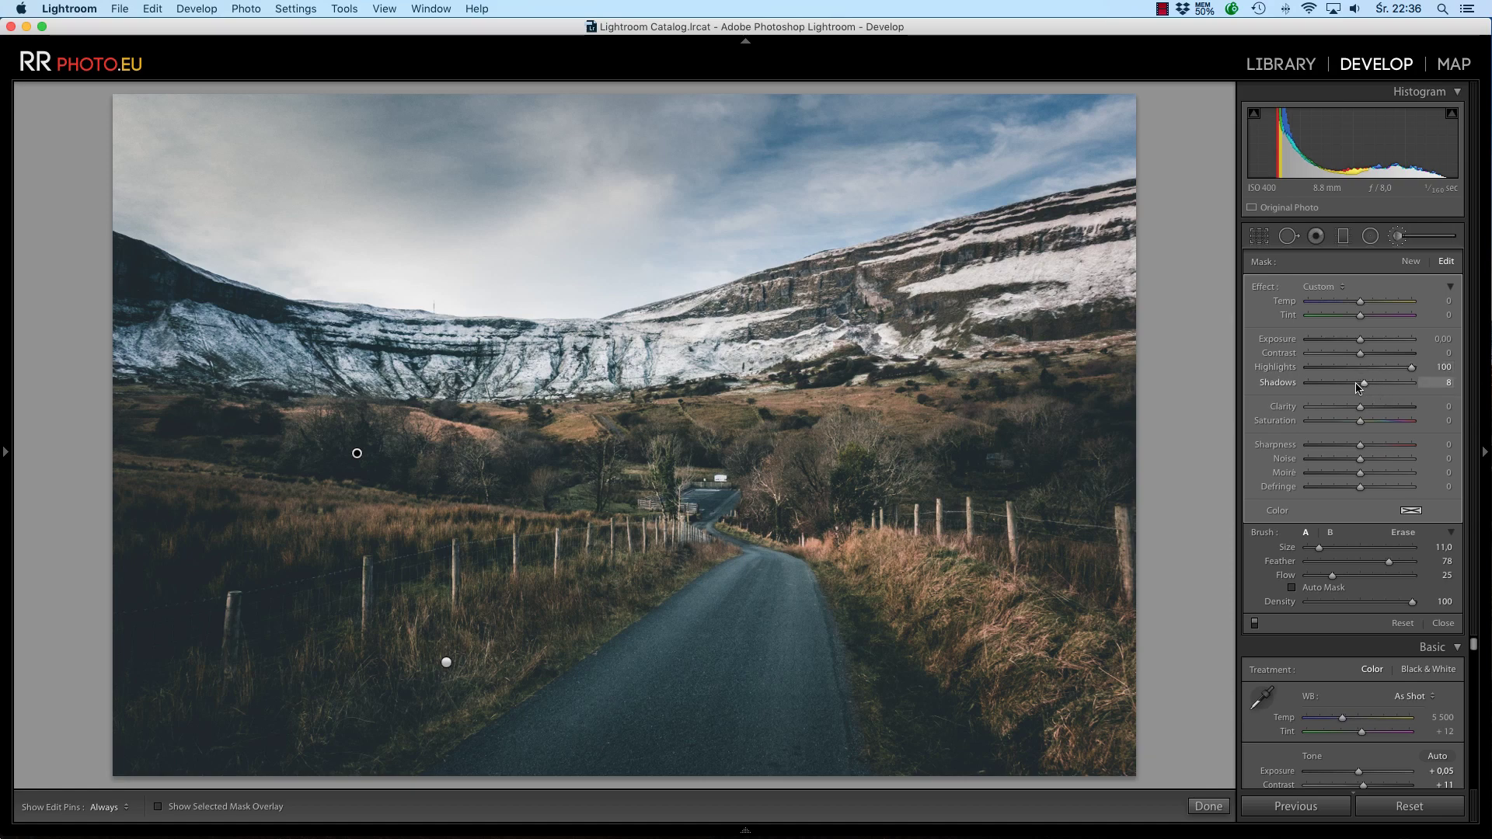
{"action": "left_click", "coordinate": [1378, 382]}
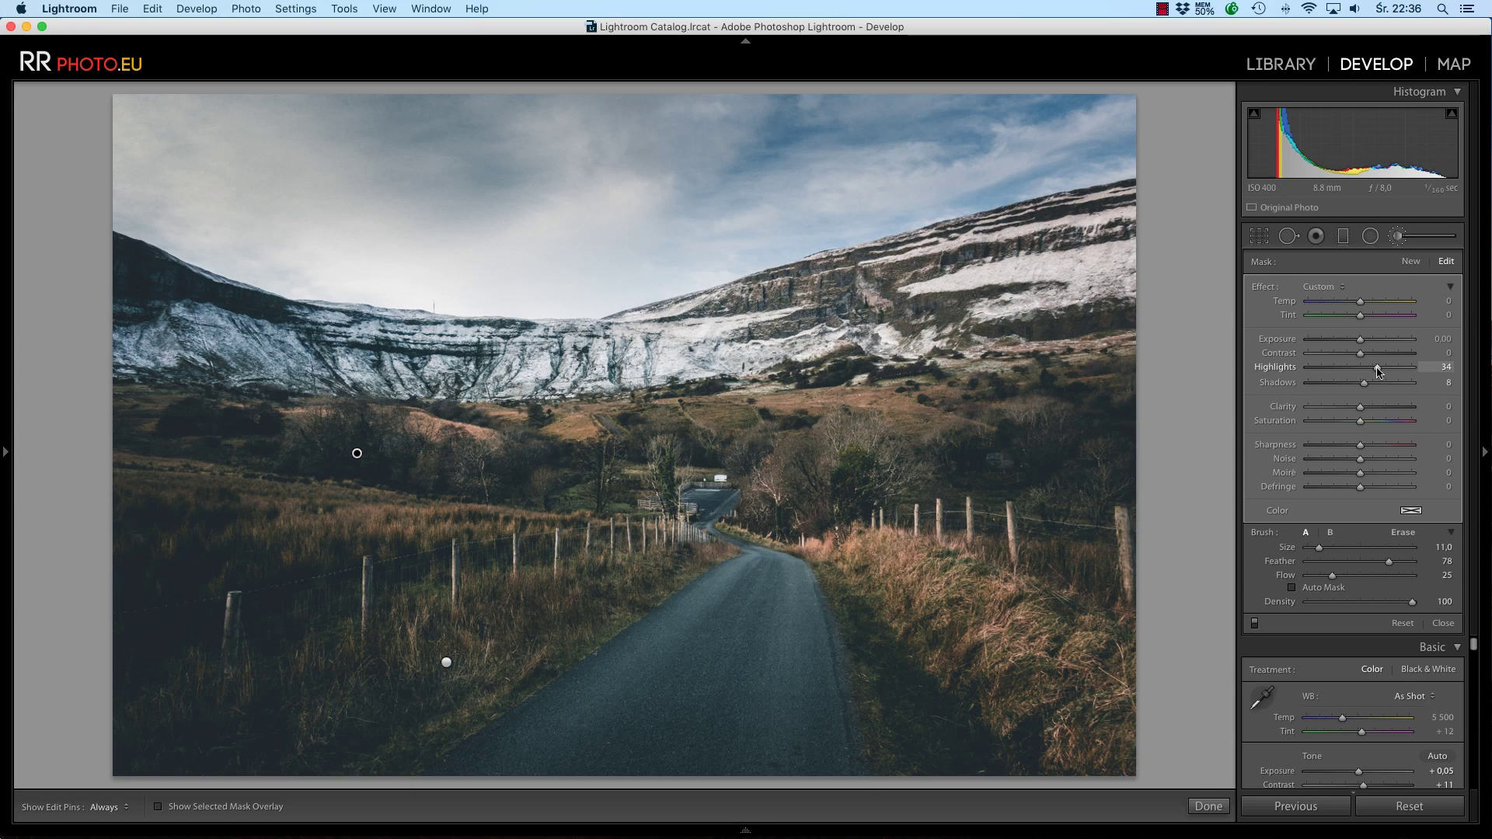
{"action": "left_click_drag", "start_coordinate": [1368, 388], "coordinate": [1363, 356]}
{"action": "left_click", "coordinate": [1208, 806]}
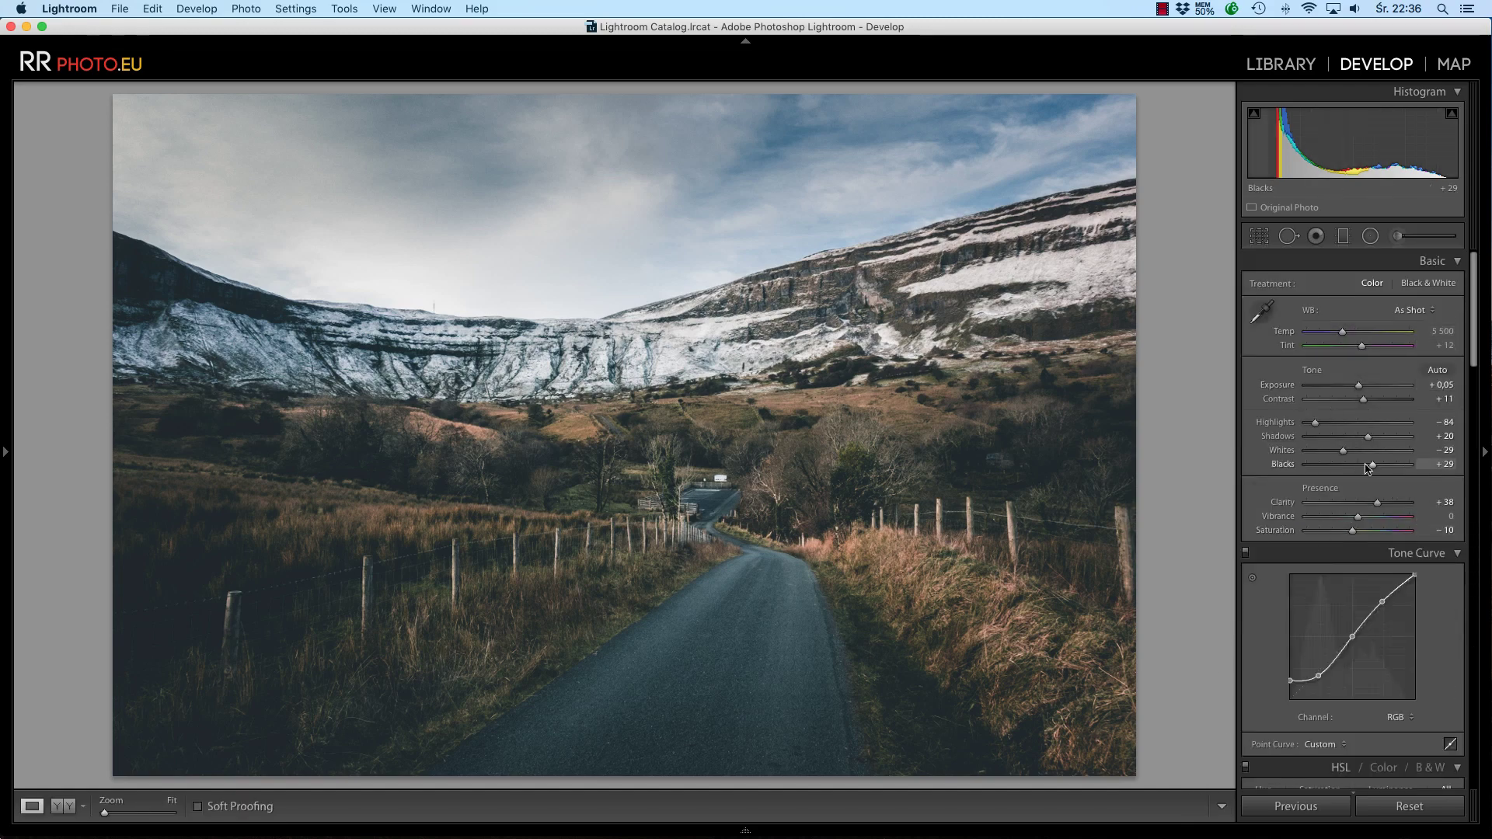
Set Blacks to +33 and warm the white balance to Temp 5644, Tint +13
{"action": "left_click_drag", "start_coordinate": [1373, 465], "coordinate": [1378, 464]}
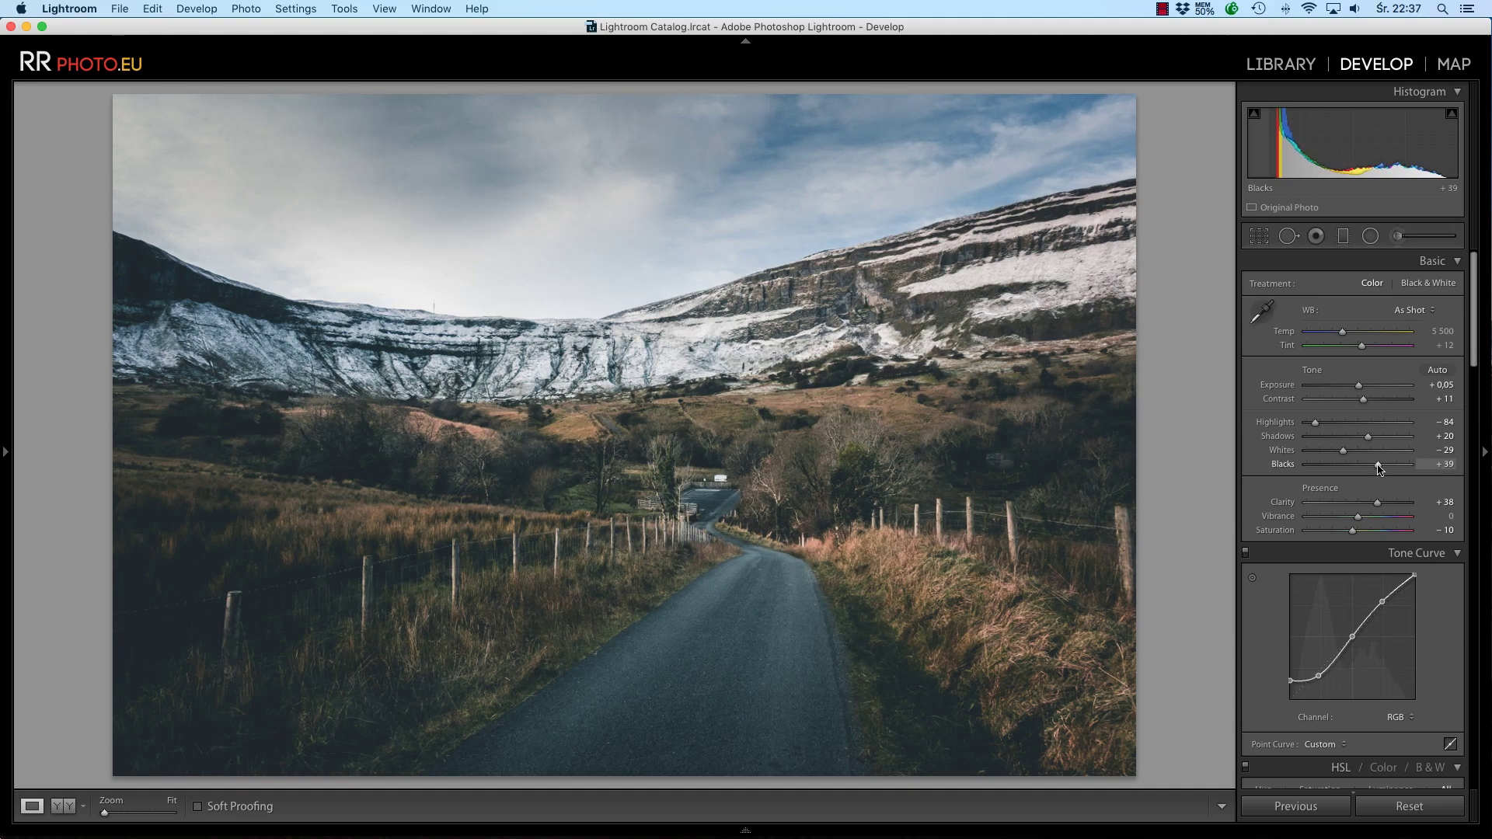
{"action": "left_click_drag", "start_coordinate": [1377, 467], "coordinate": [1373, 440]}
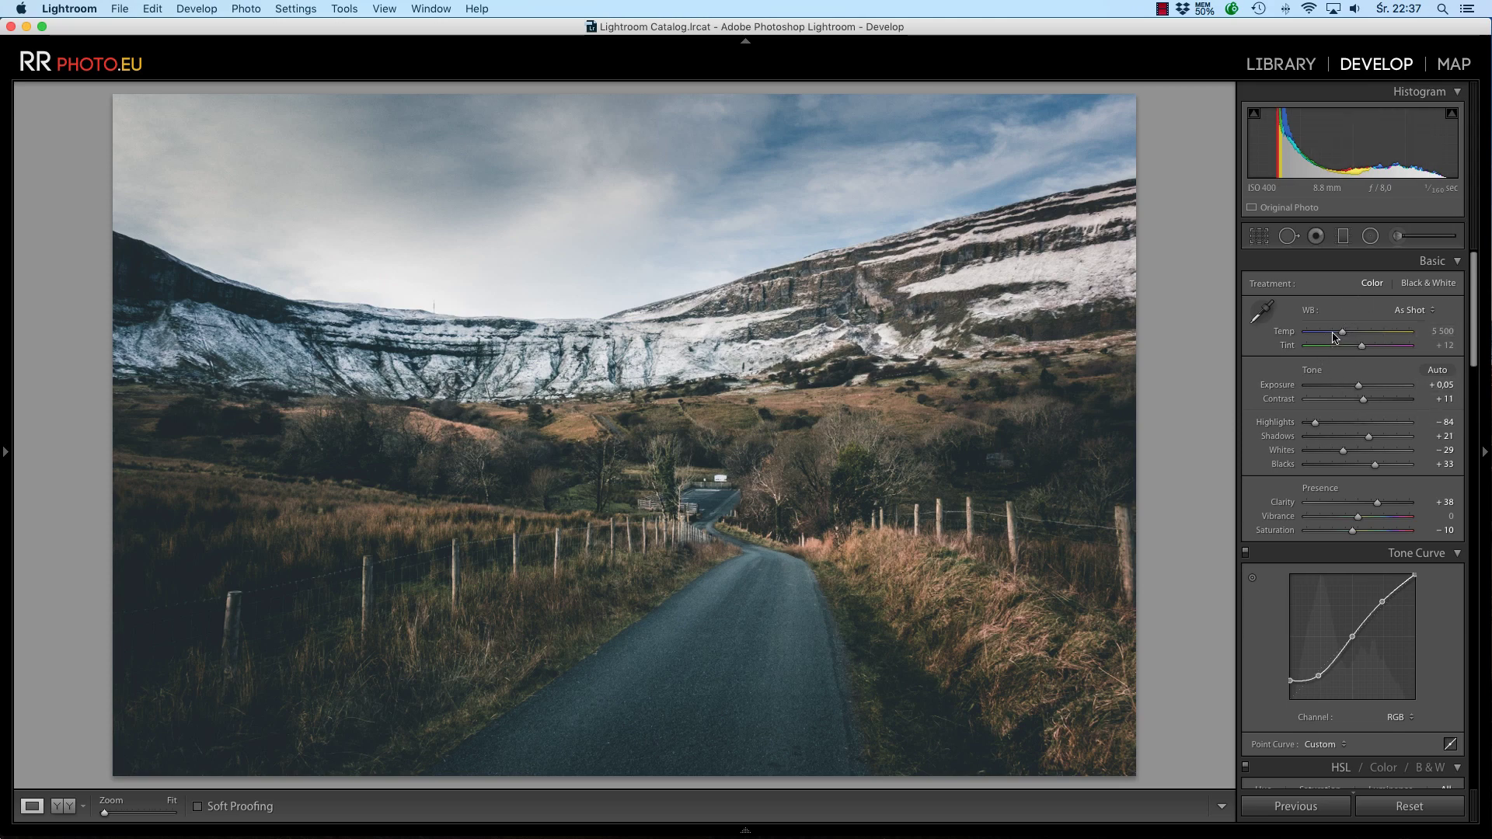
{"action": "left_click_drag", "start_coordinate": [1342, 334], "coordinate": [1346, 336]}
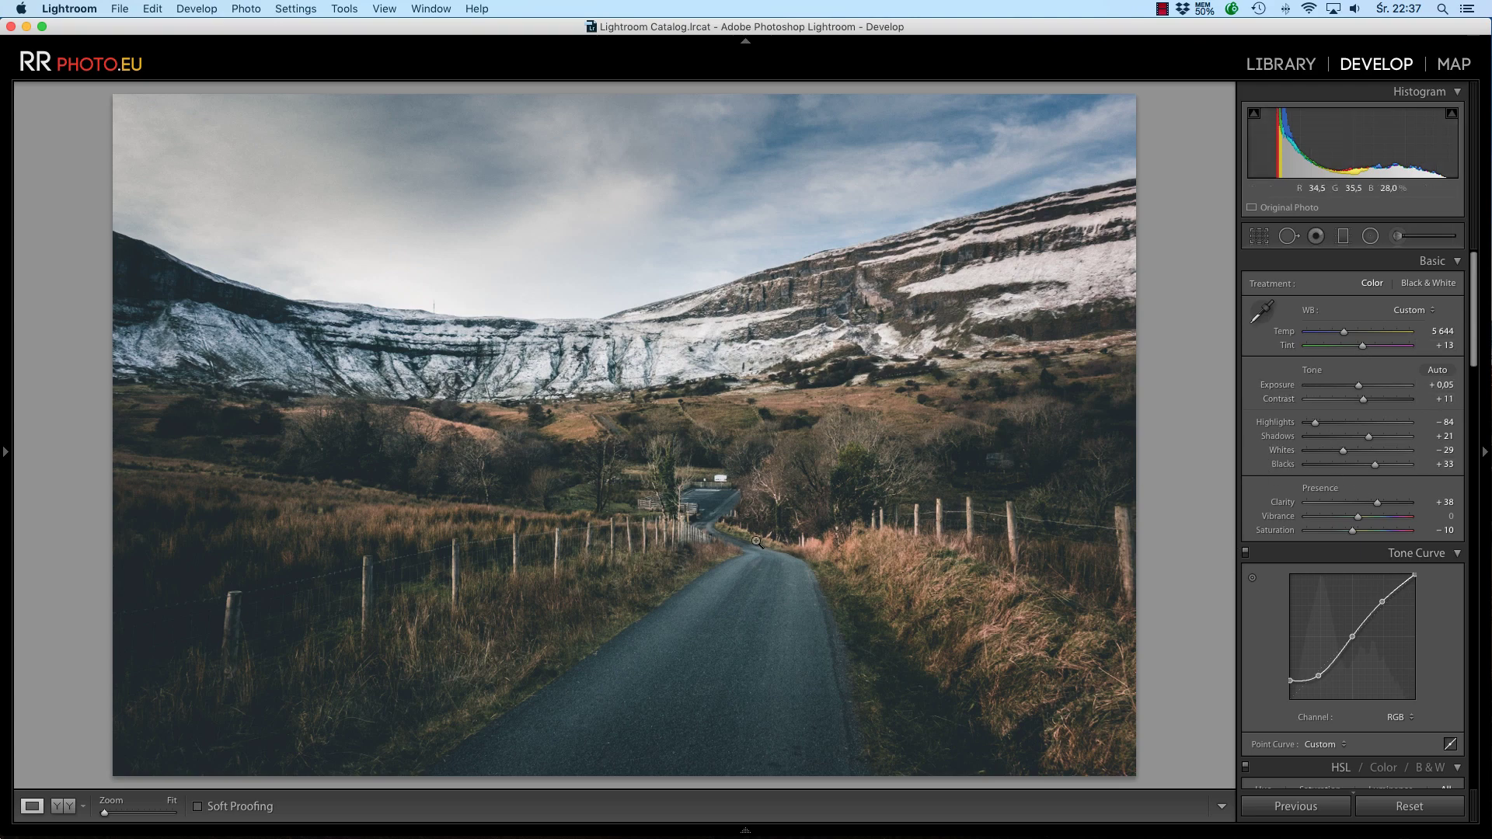
Try a 4 x 5 / 8 x 10 crop, then a square 1 x 1 crop
{"action": "left_click", "coordinate": [1259, 237]}
{"action": "left_click", "coordinate": [1411, 286]}
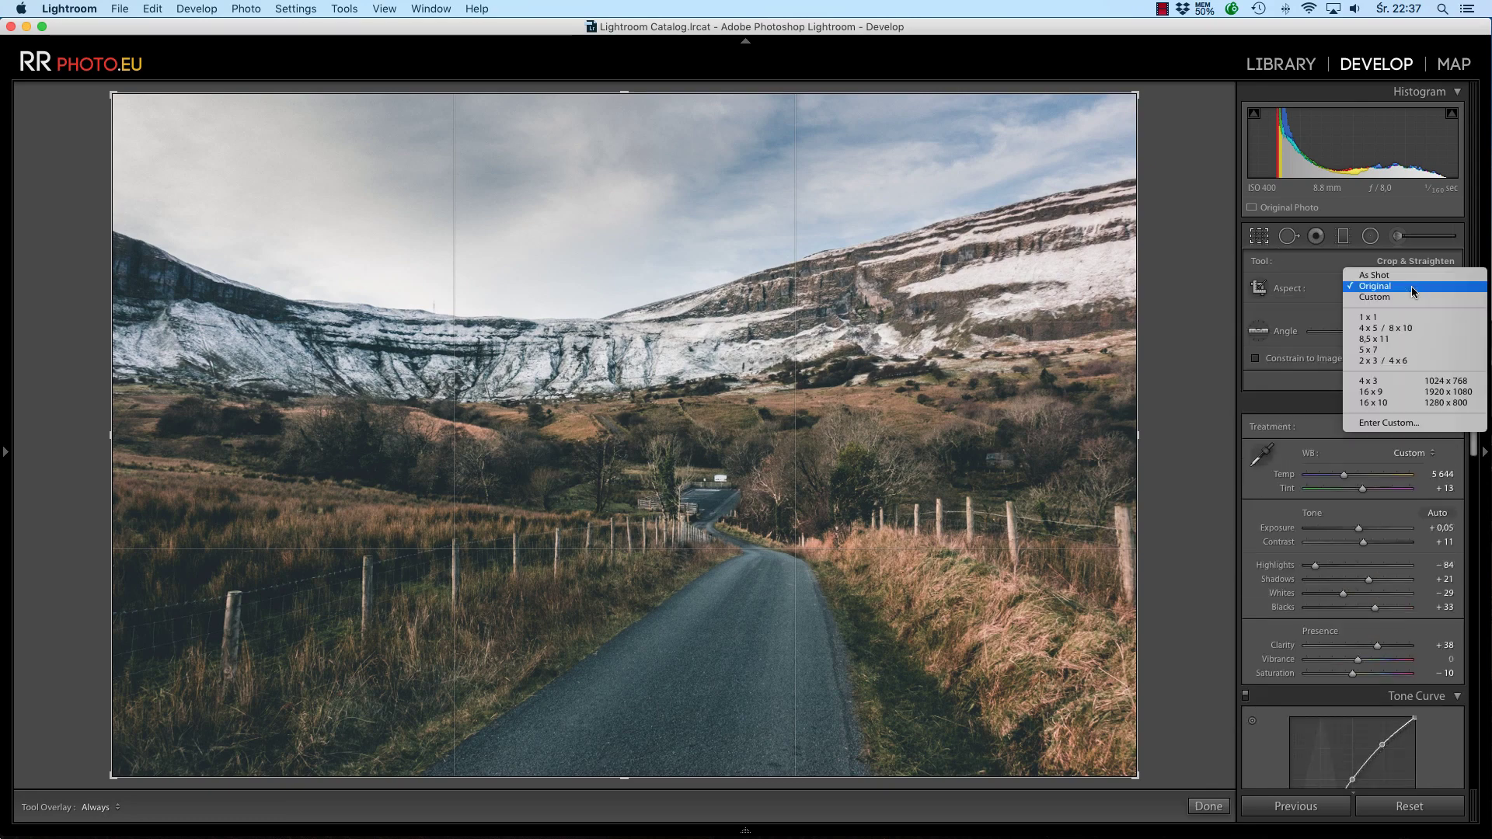
{"action": "left_click", "coordinate": [1398, 329]}
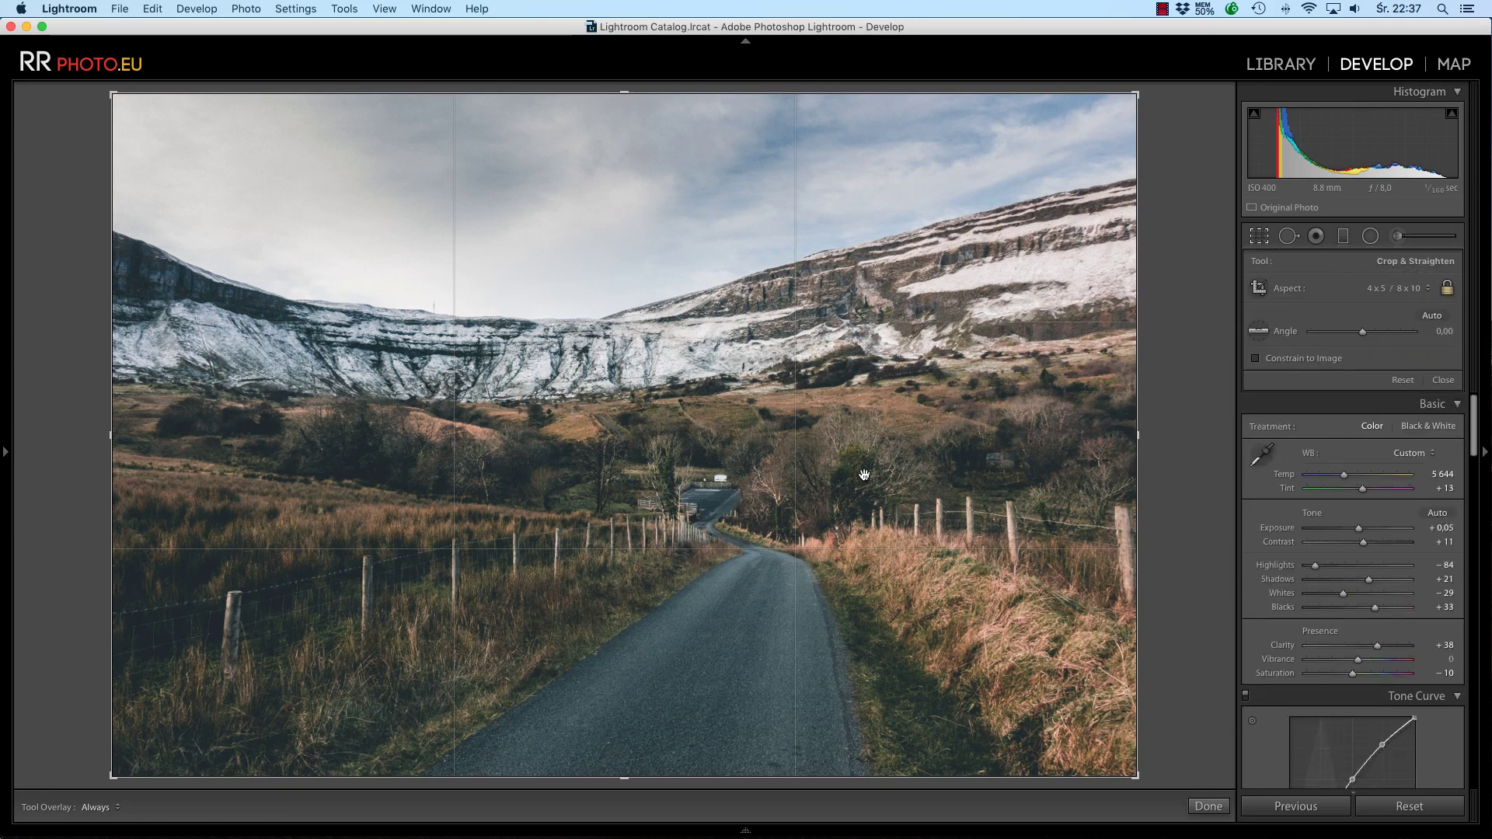
{"action": "left_click_drag", "start_coordinate": [852, 414], "coordinate": [748, 412]}
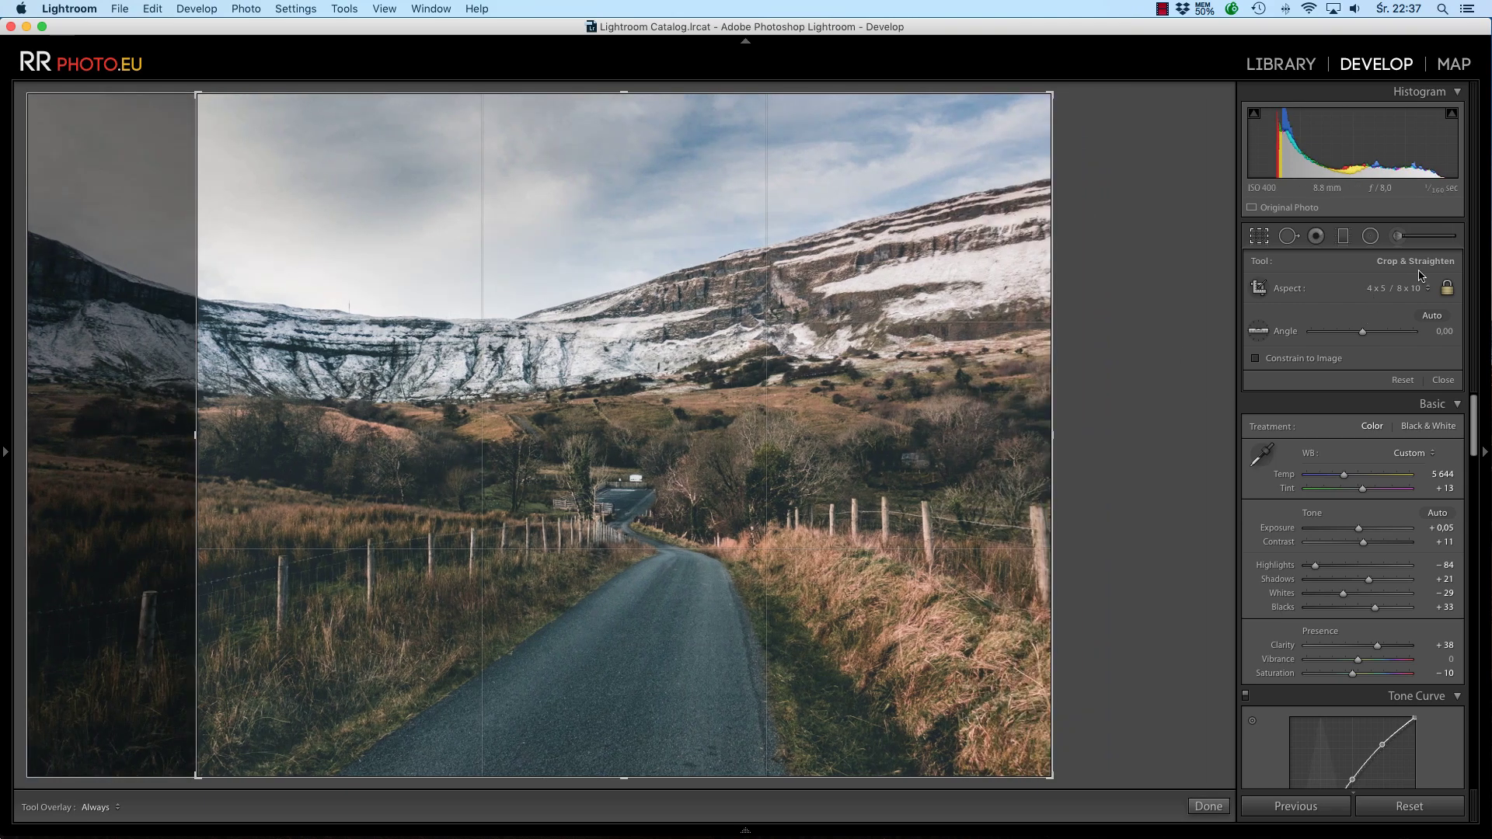
{"action": "left_click", "coordinate": [1387, 291]}
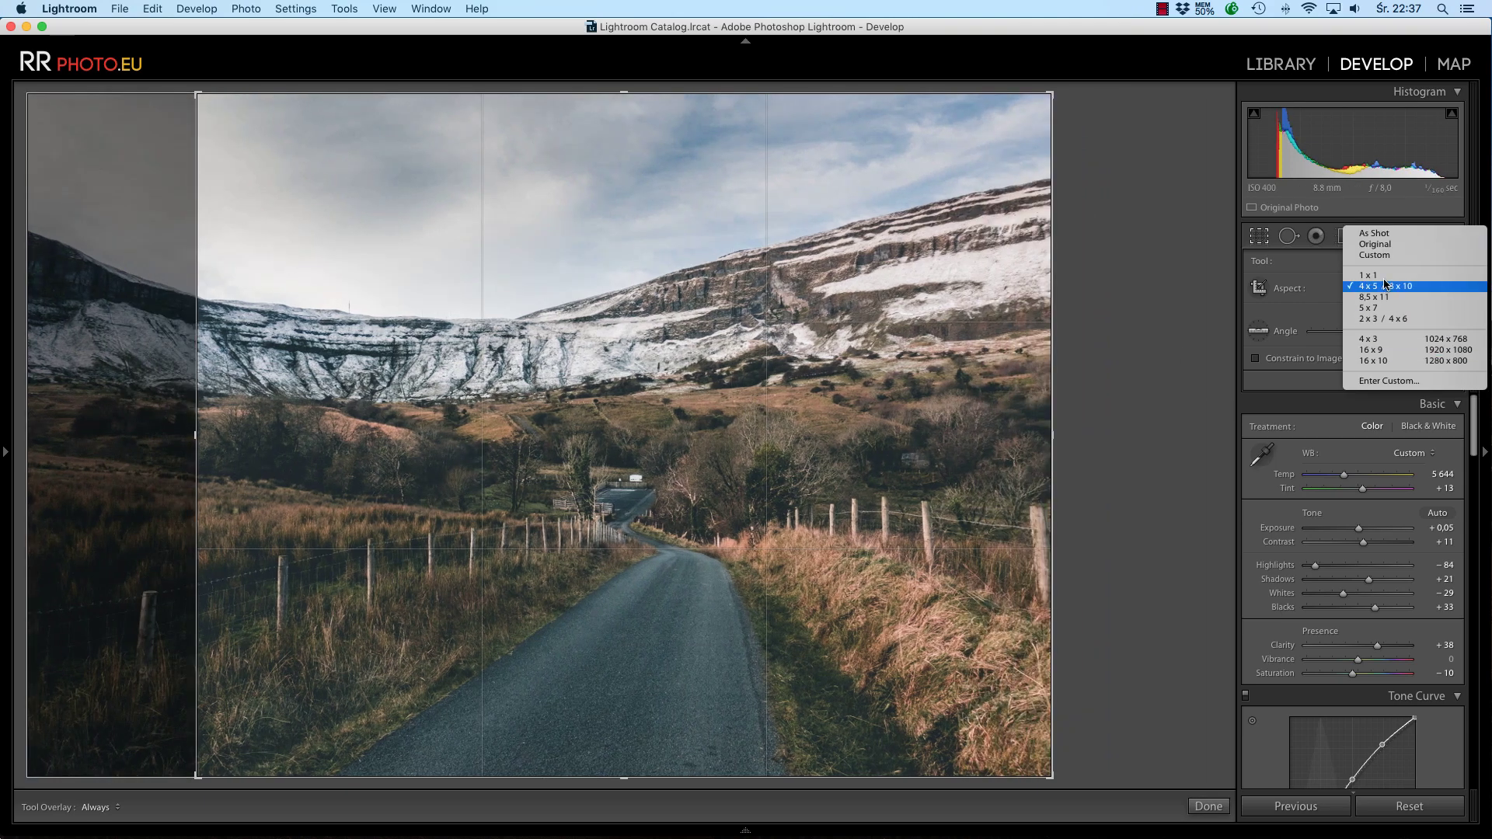
{"action": "left_click", "coordinate": [1370, 275]}
{"action": "mouse_move", "coordinate": [968, 416]}
{"action": "left_mouse_down"}
{"action": "mouse_move", "coordinate": [895, 408]}
{"action": "mouse_move", "coordinate": [909, 416]}
{"action": "left_mouse_up"}
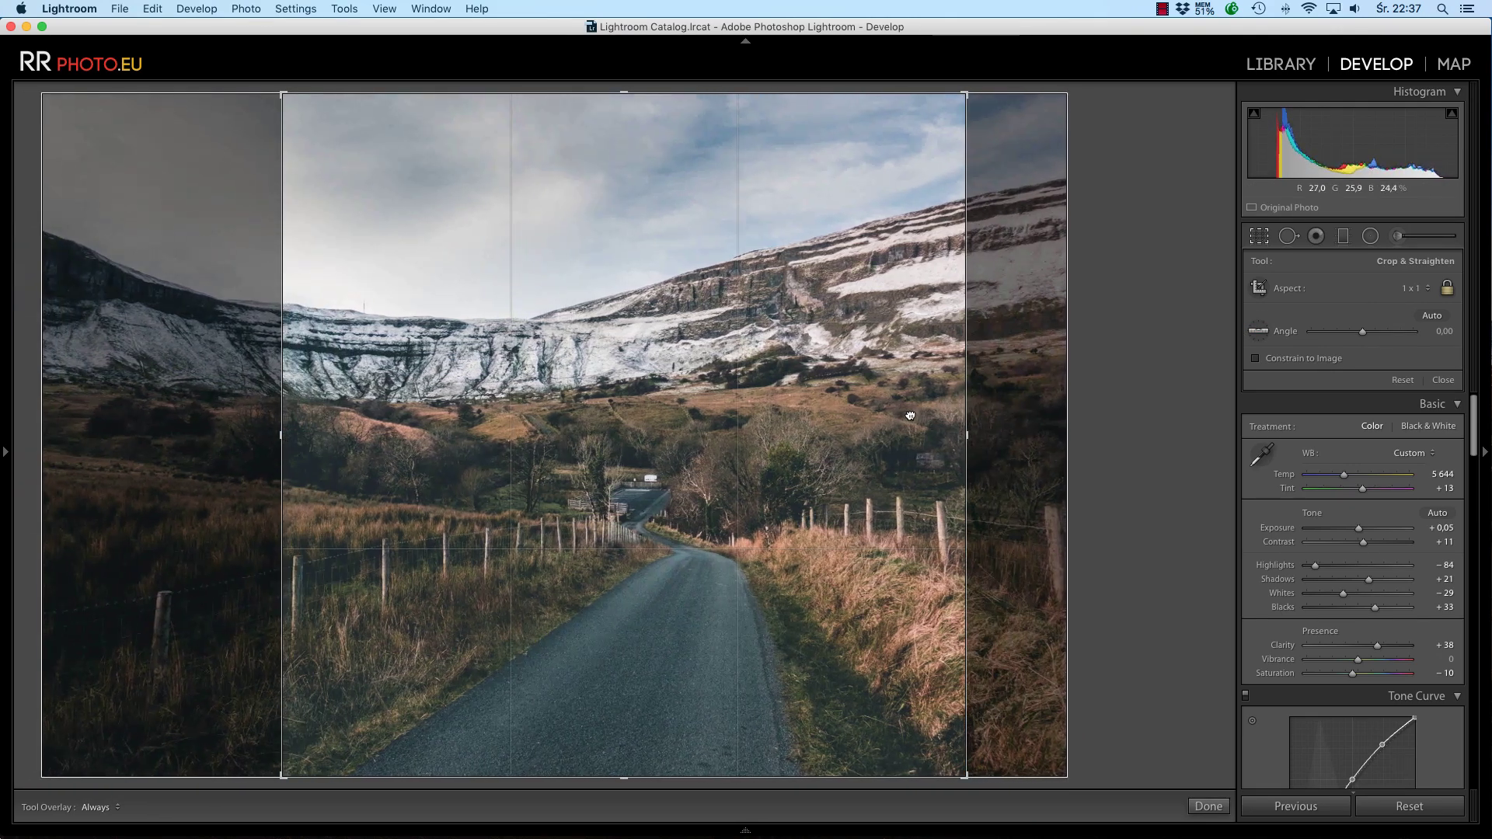
Reset and apply a 4 x 5 / 8 x 10 crop that keeps the photo's right edge
{"action": "left_click", "coordinate": [1412, 288]}
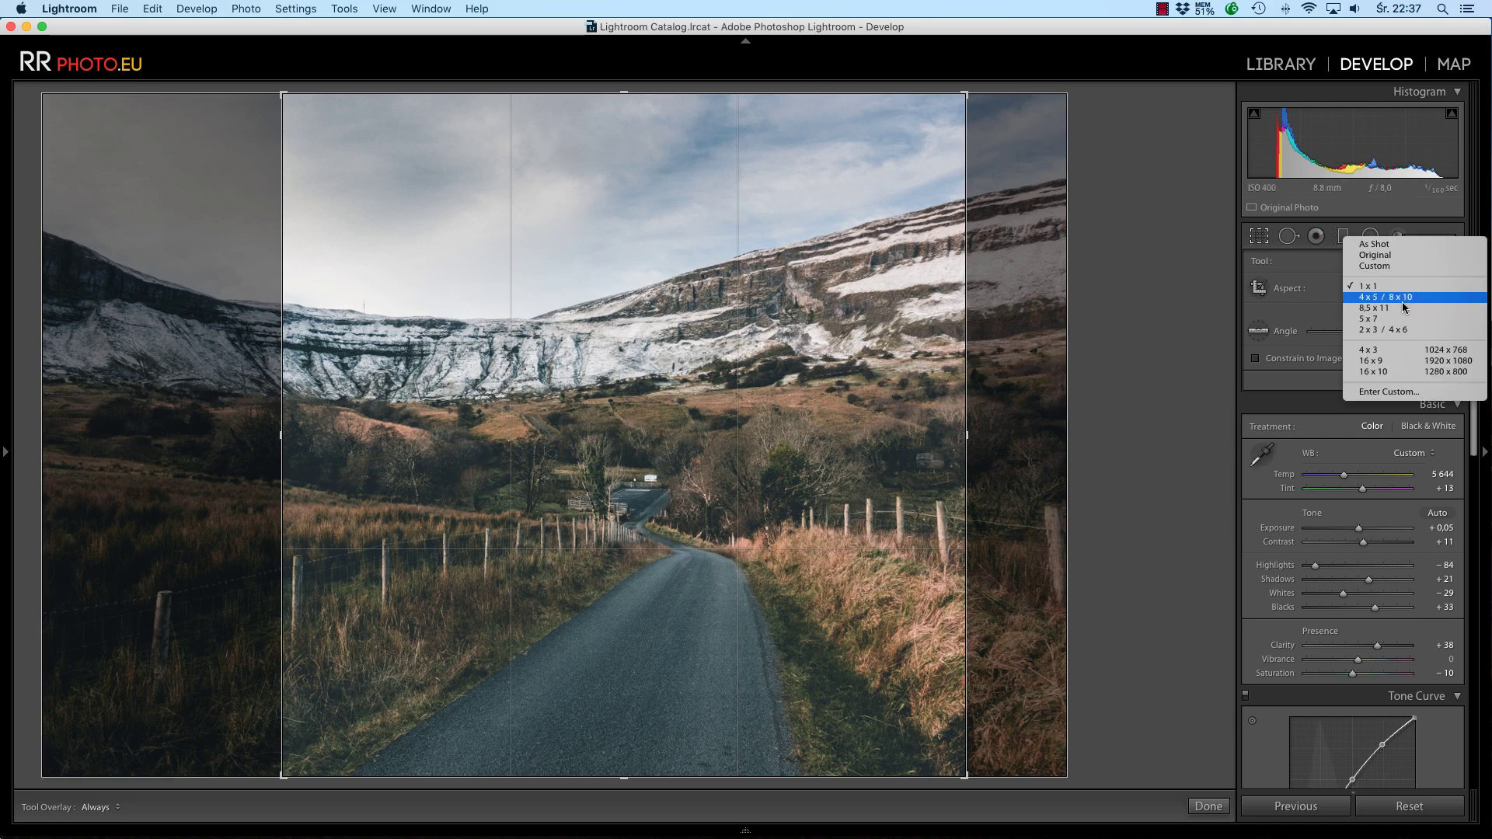
{"action": "left_click", "coordinate": [1402, 299]}
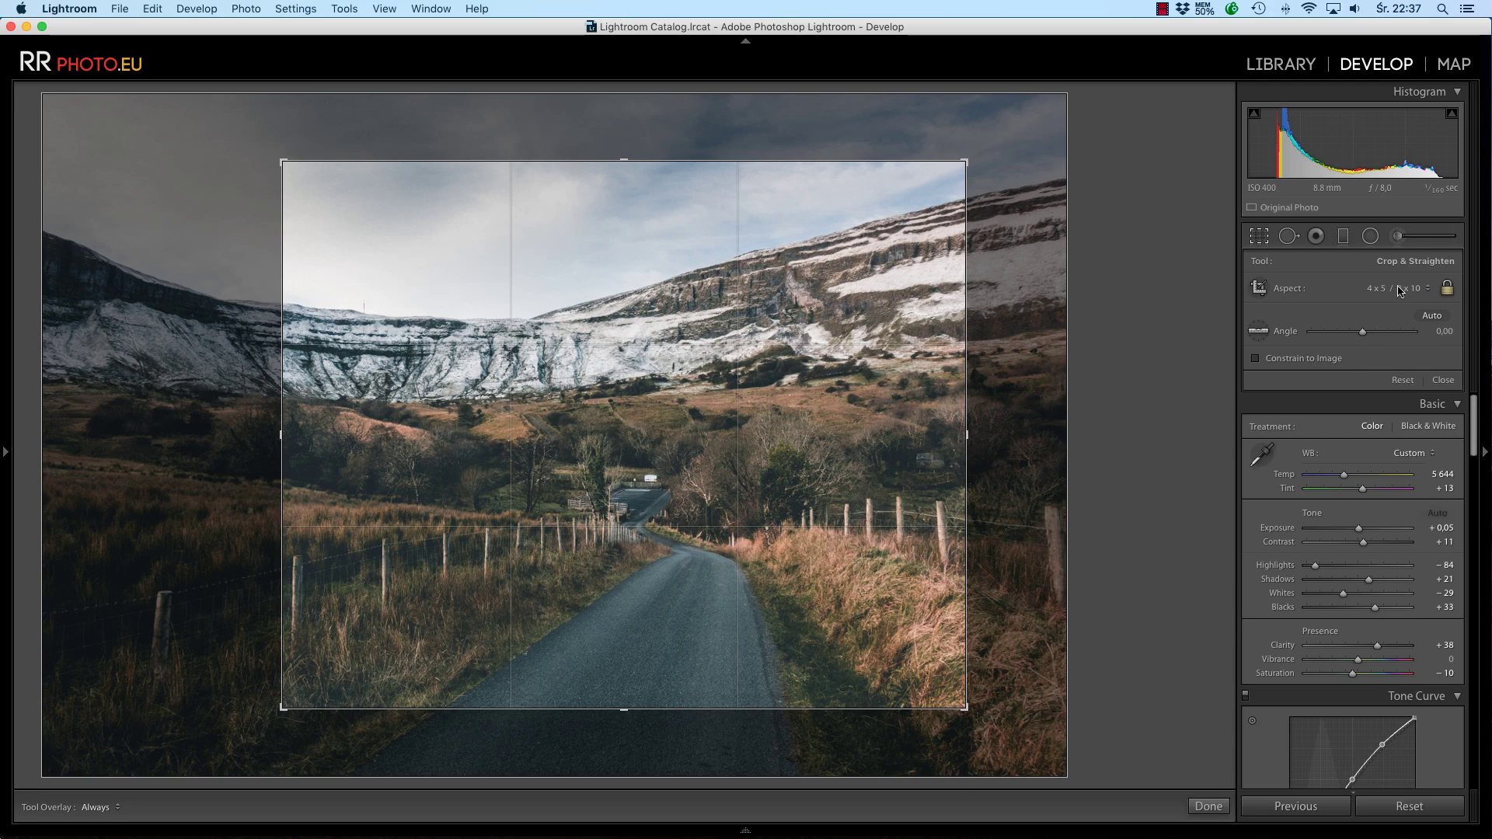
{"action": "left_click", "coordinate": [1403, 379]}
{"action": "left_click", "coordinate": [1408, 288]}
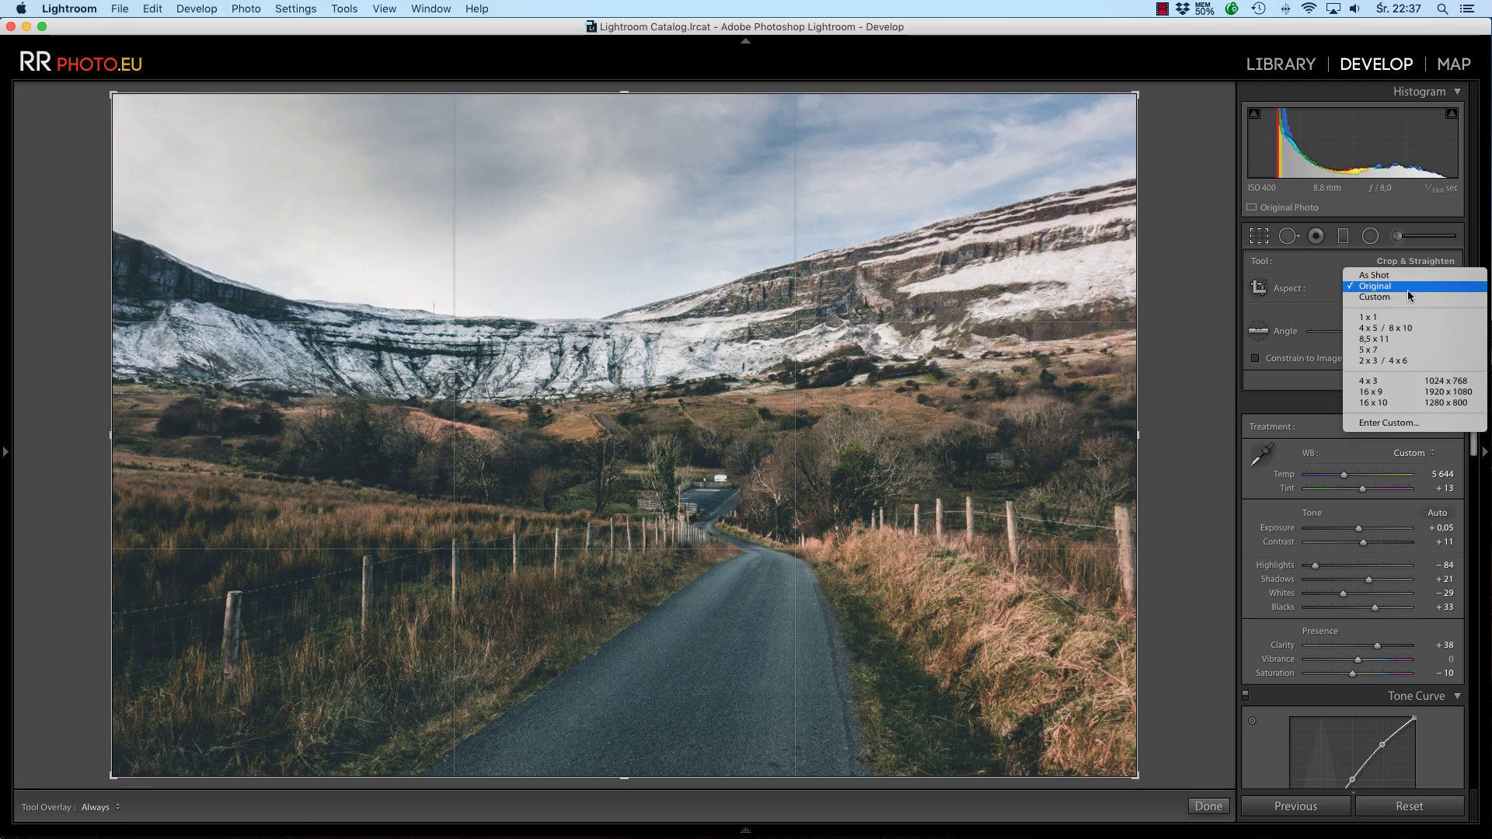
{"action": "left_click", "coordinate": [1379, 328]}
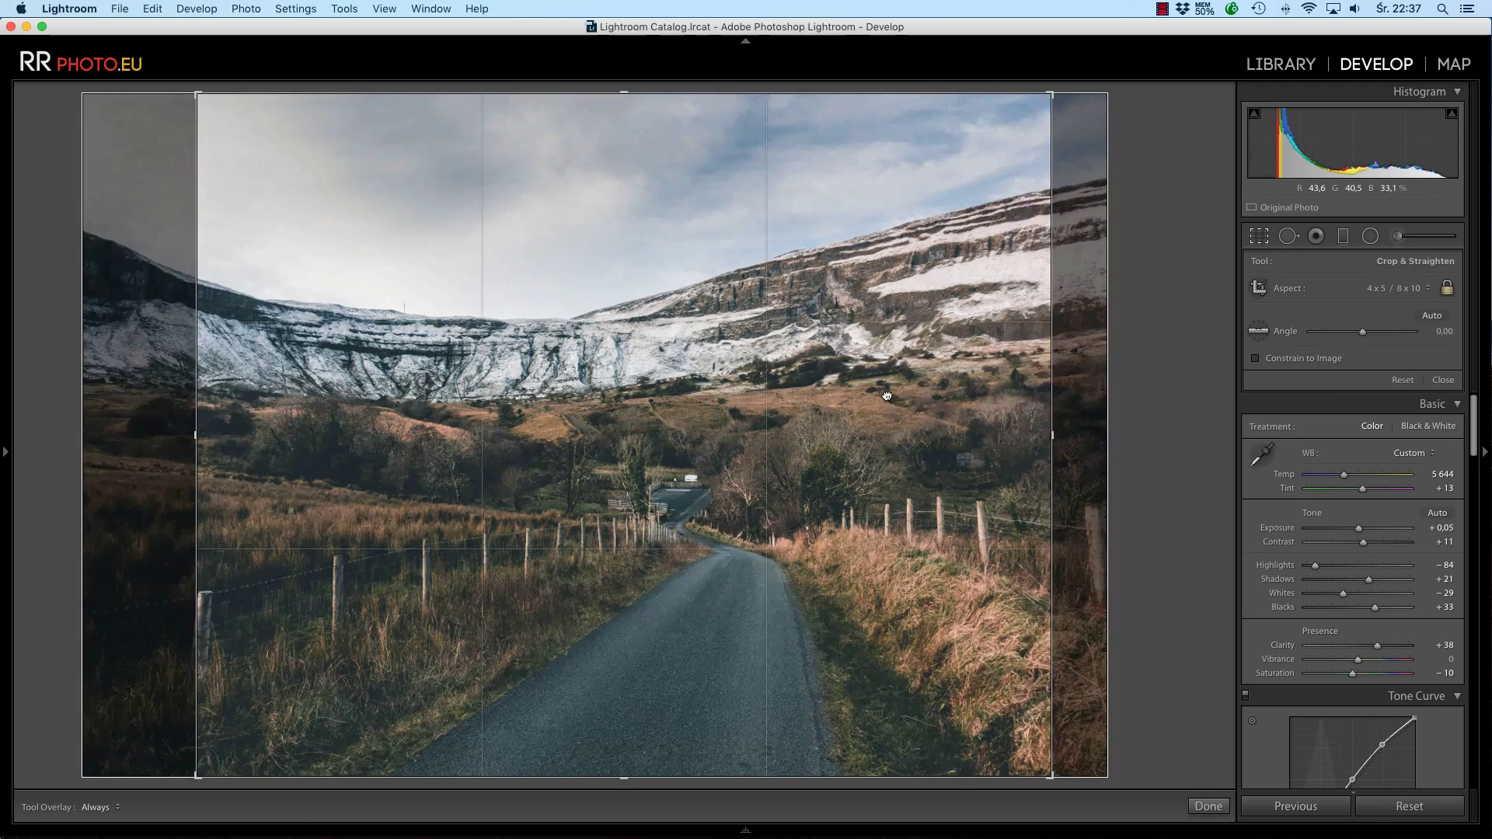
{"action": "left_click_drag", "start_coordinate": [1041, 466], "coordinate": [955, 497]}
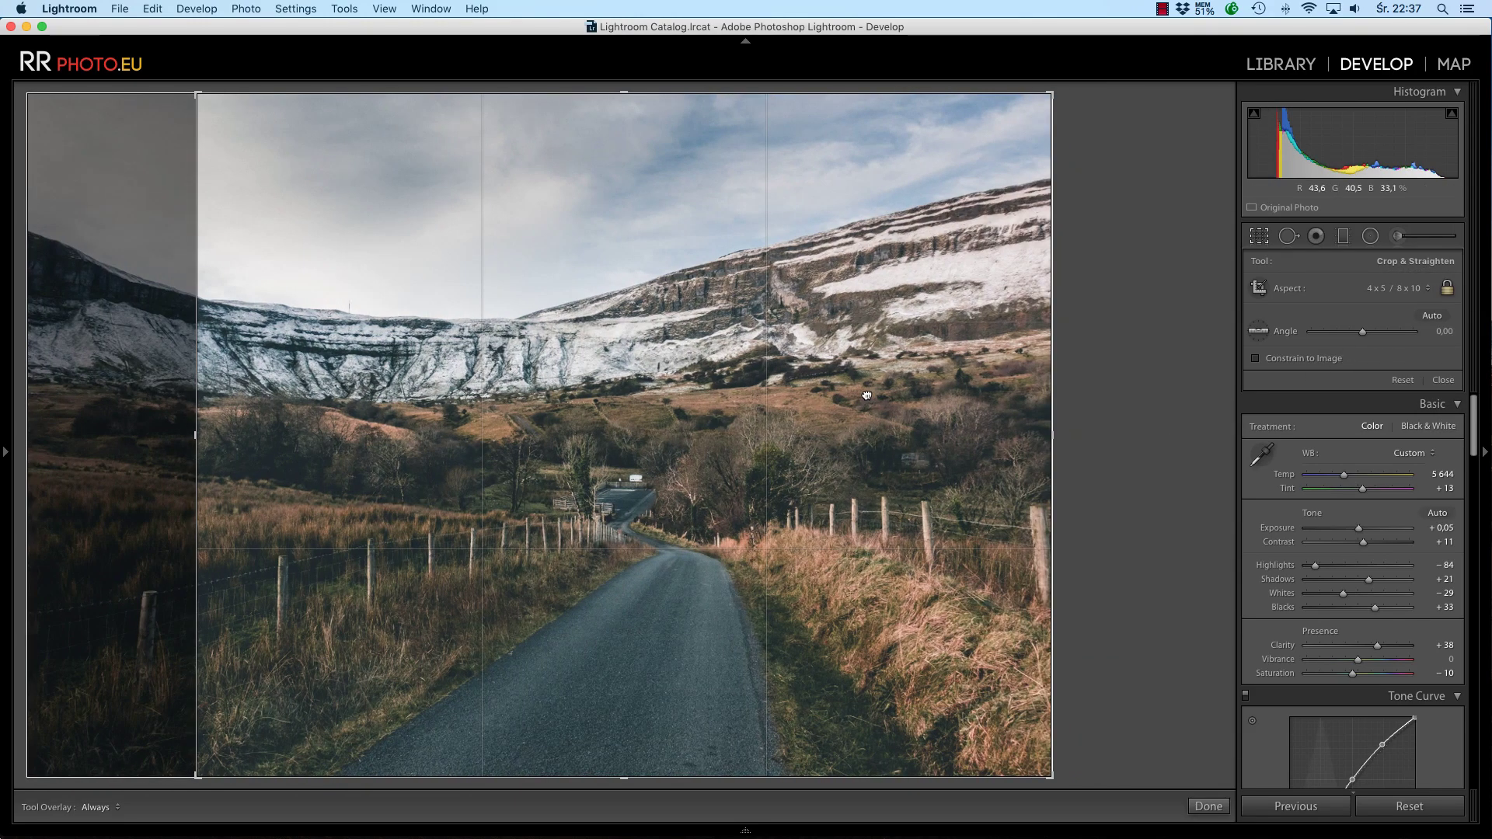
{"action": "left_click", "coordinate": [1208, 805]}
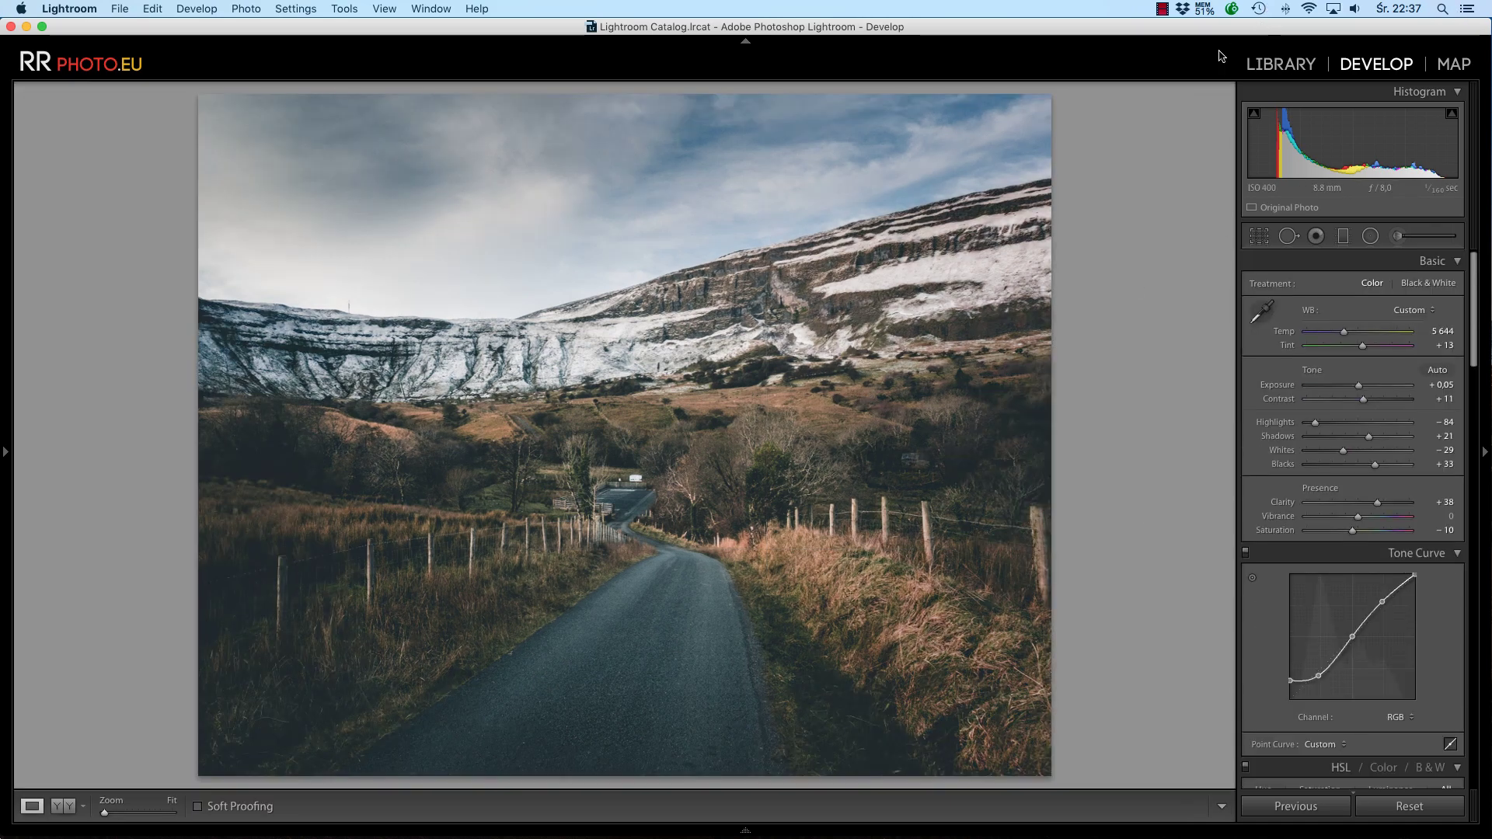